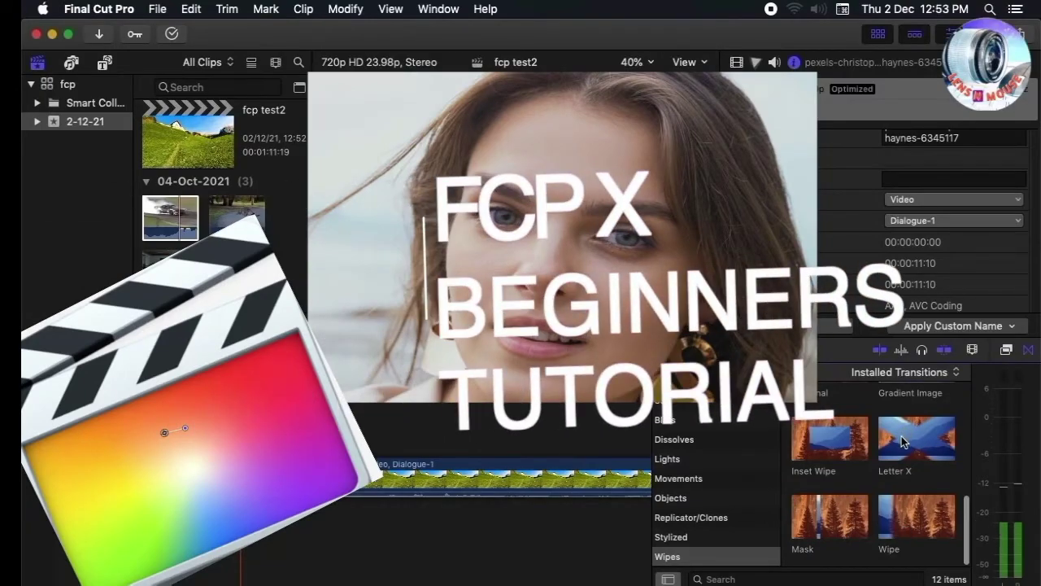
Select the Circle wipe transition during the interface tour
{"action": "scroll", "coordinate": [902, 437], "scroll_direction": "up", "scroll_amount": 5}
{"action": "left_click", "coordinate": [904, 483]}
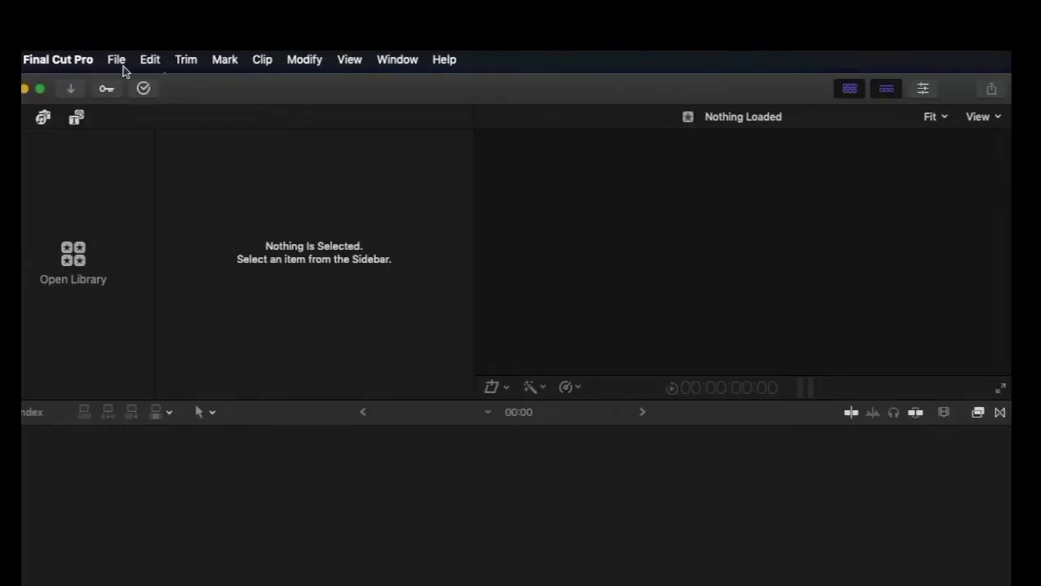
Start a new library named FCP X FOR BEGINNERS
{"action": "left_click", "coordinate": [116, 59]}
{"action": "mouse_move", "coordinate": [133, 81]}
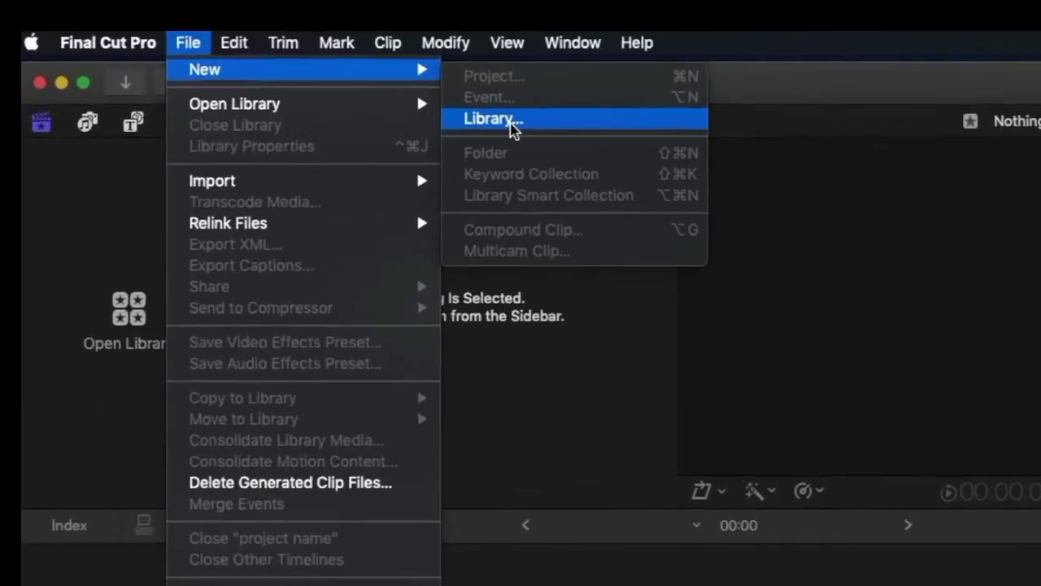
{"action": "left_click", "coordinate": [512, 127]}
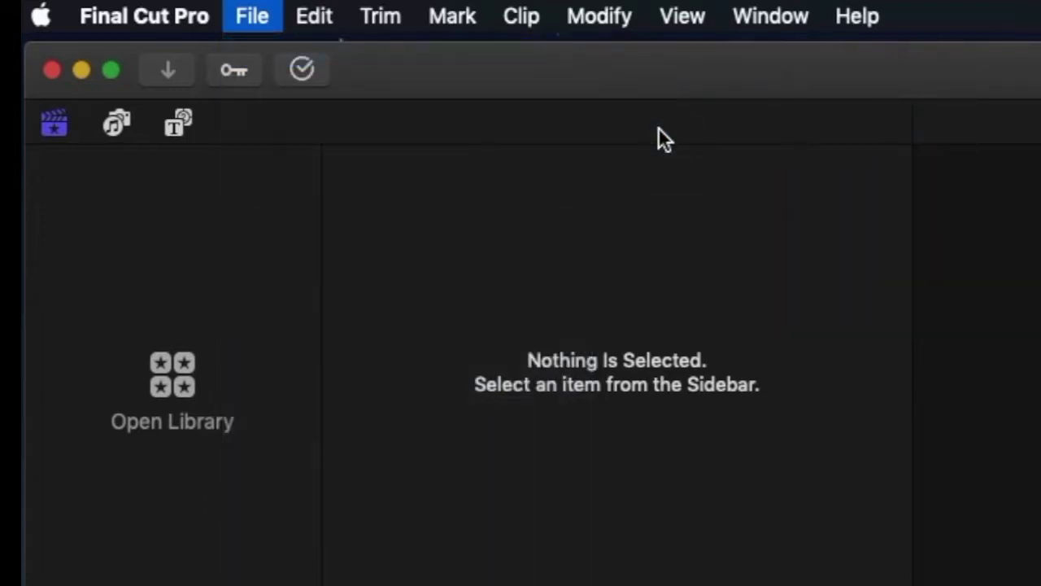
{"action": "type", "text": "FCP X FOR BEGINN"}
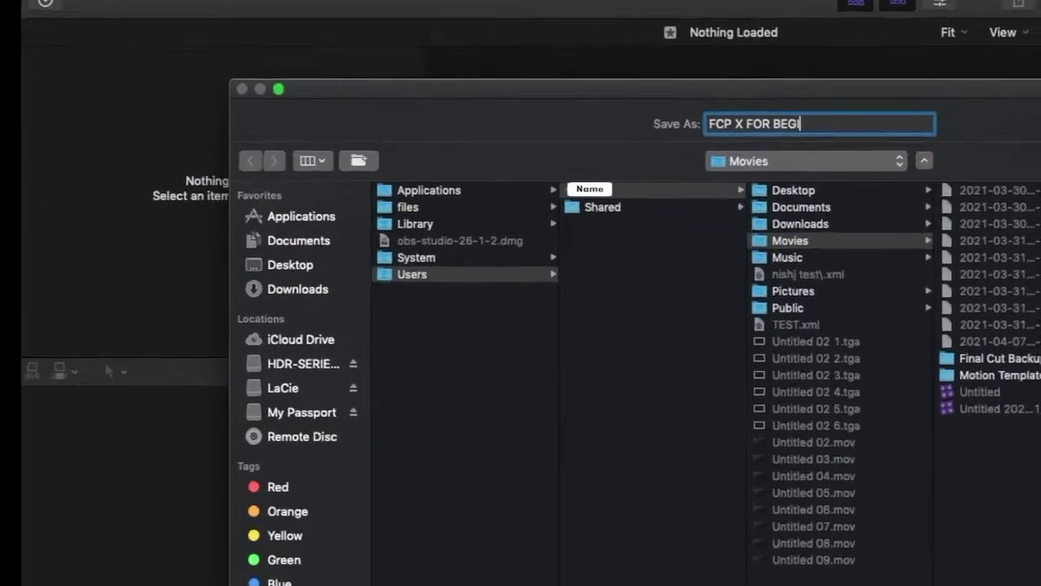
{"action": "type", "text": "ERS"}
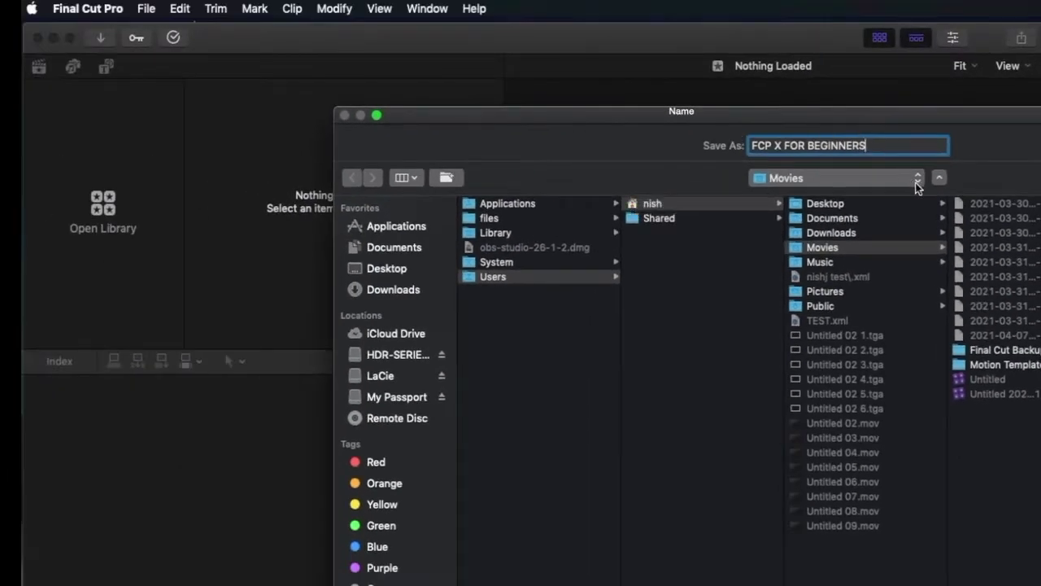
Save the library in a new folder named JOE inside Movies
{"action": "left_click", "coordinate": [737, 135]}
{"action": "left_click", "coordinate": [284, 573]}
{"action": "left_click", "coordinate": [285, 573]}
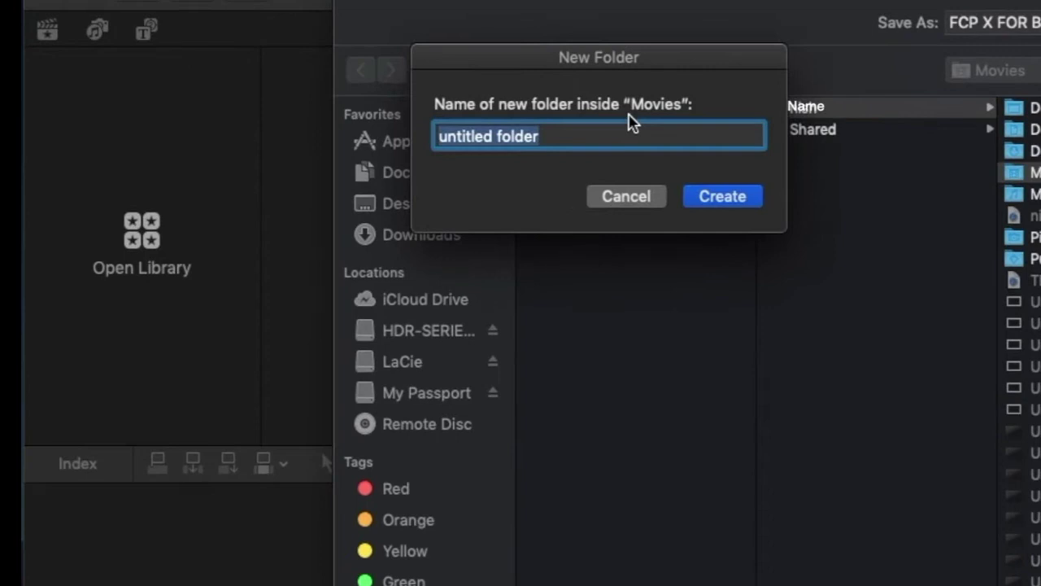
{"action": "type", "text": "JOE"}
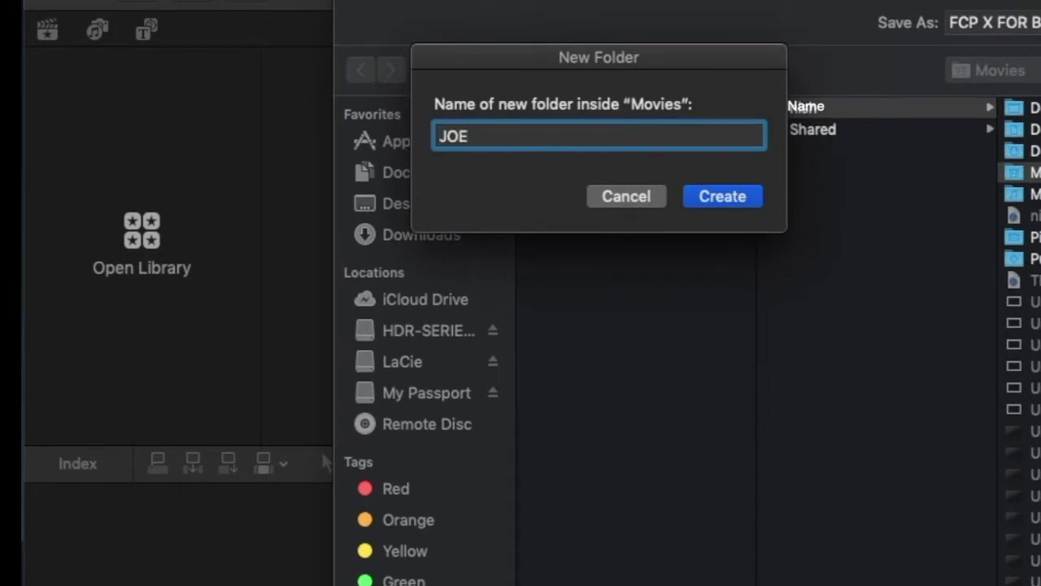
{"action": "left_click", "coordinate": [705, 198]}
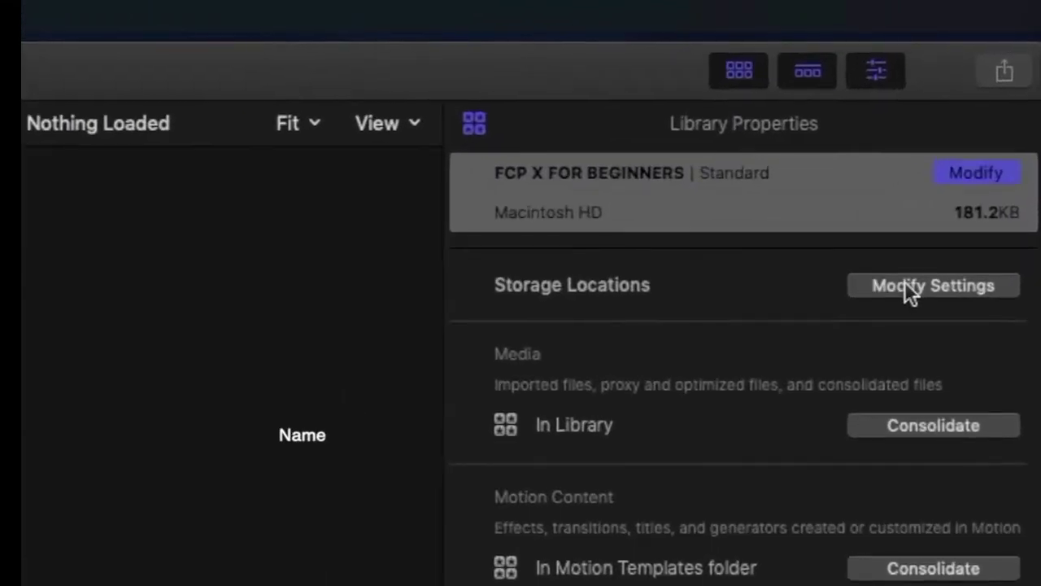
Set the library's media storage location to the JOE folder
{"action": "left_click", "coordinate": [905, 283]}
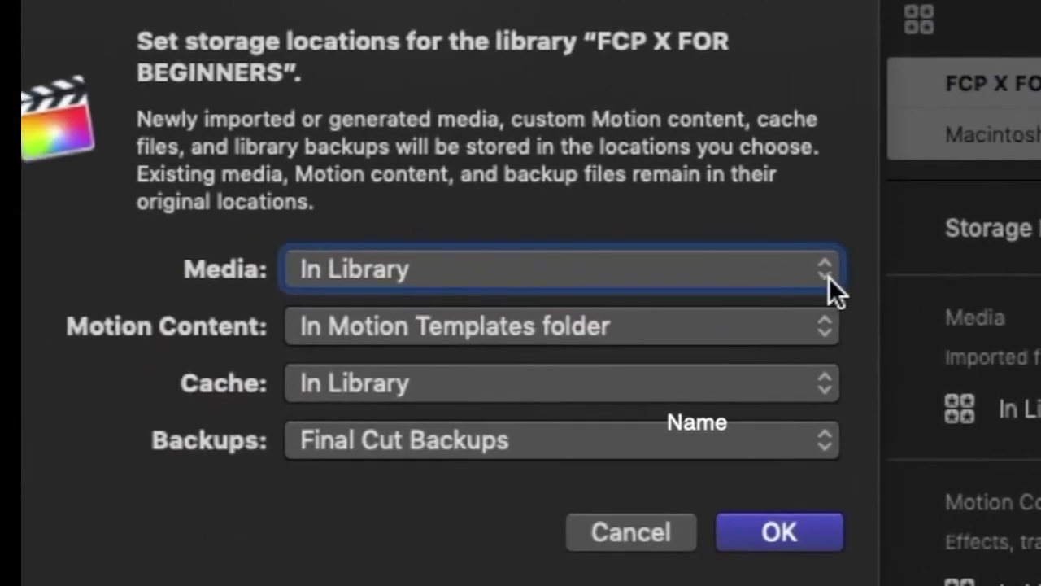
{"action": "left_click", "coordinate": [825, 275]}
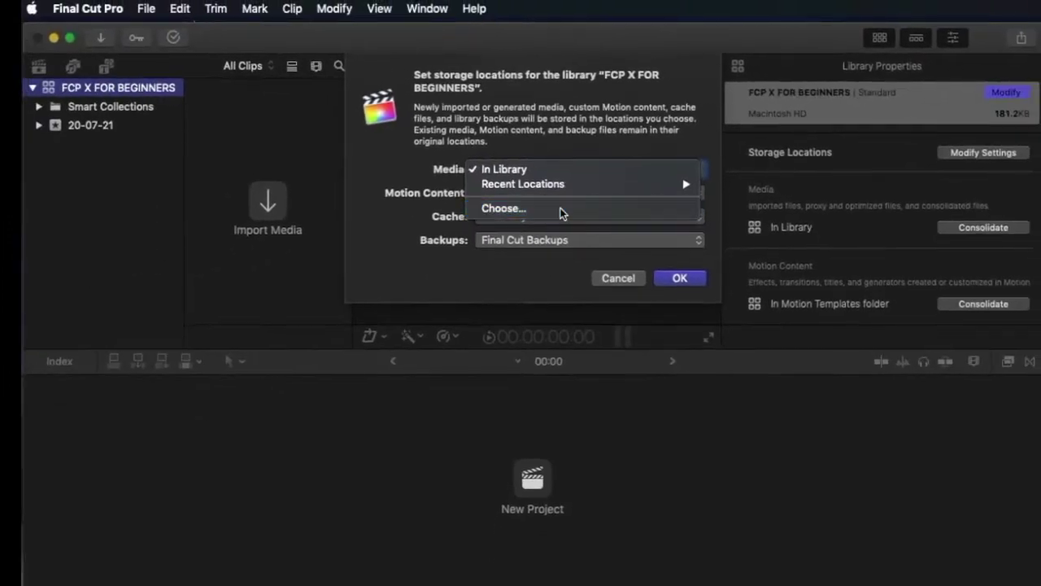
{"action": "left_click", "coordinate": [560, 210]}
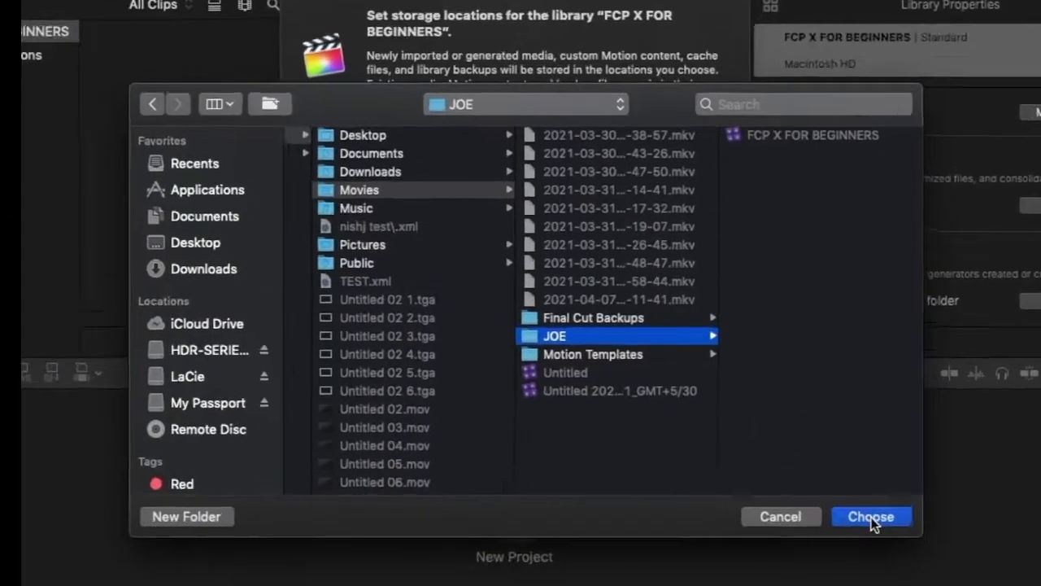
{"action": "left_click", "coordinate": [872, 520]}
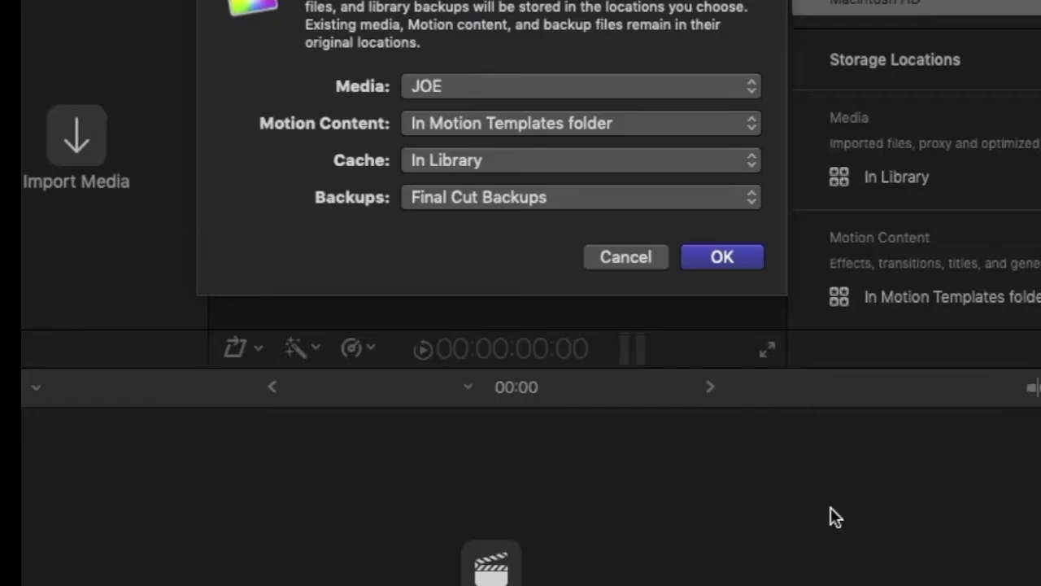
Set the cache location to the recent JOE folder
{"action": "left_click", "coordinate": [752, 166]}
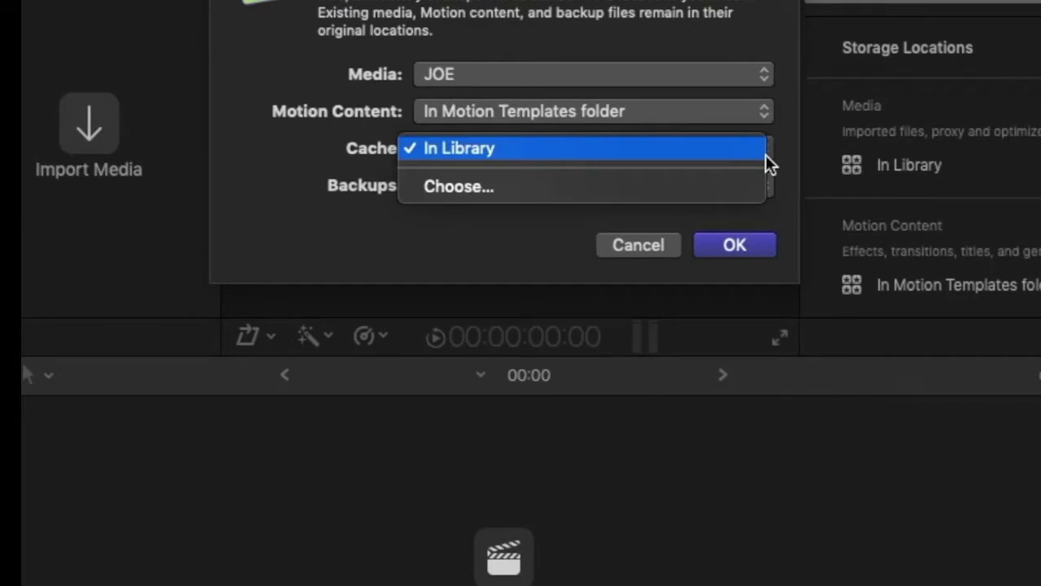
{"action": "key", "text": "Escape"}
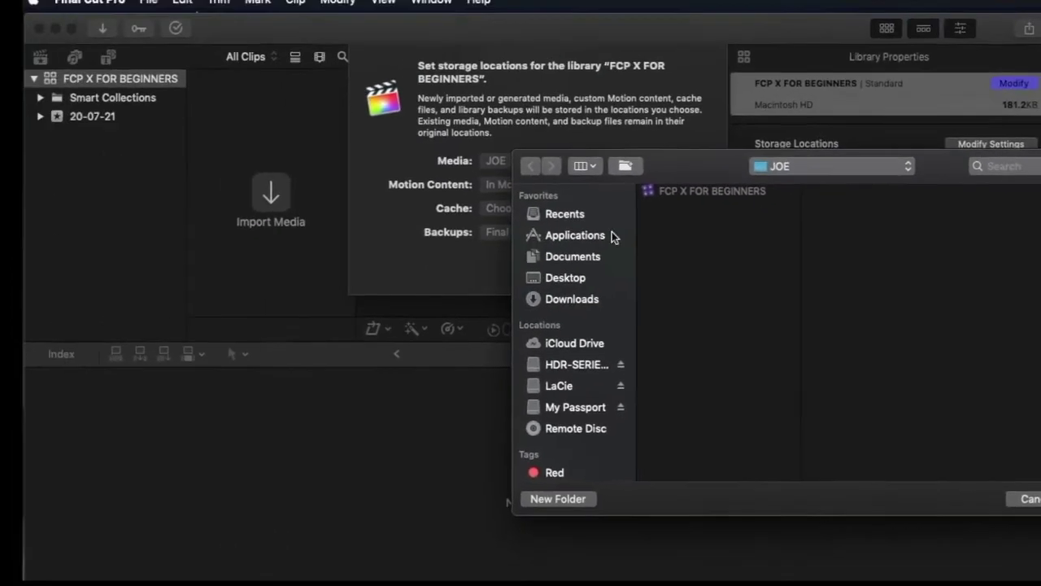
{"action": "left_click", "coordinate": [868, 172]}
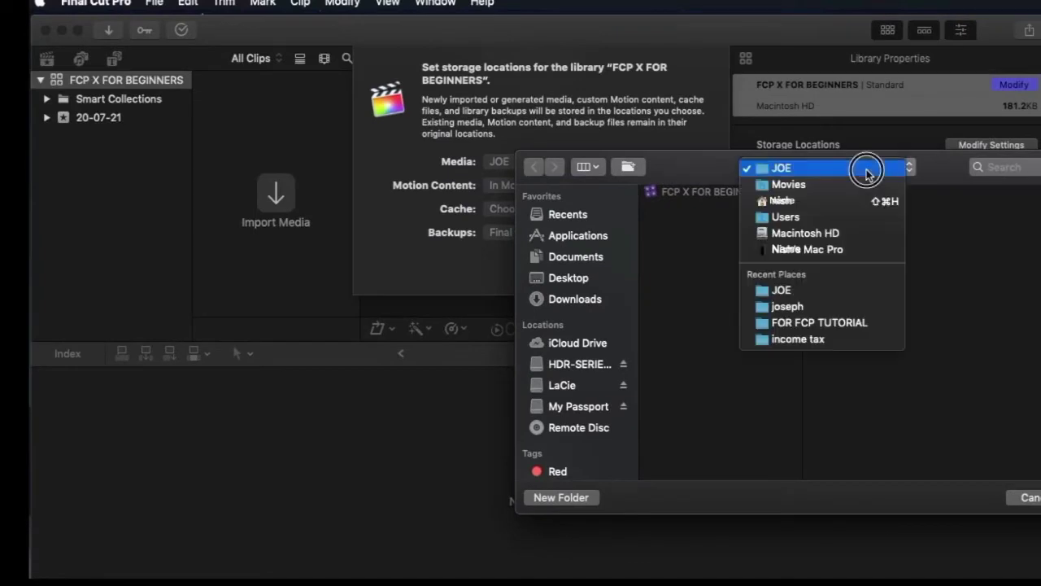
{"action": "left_click", "coordinate": [786, 289]}
{"action": "left_click_drag", "start_coordinate": [937, 171], "coordinate": [696, 173]}
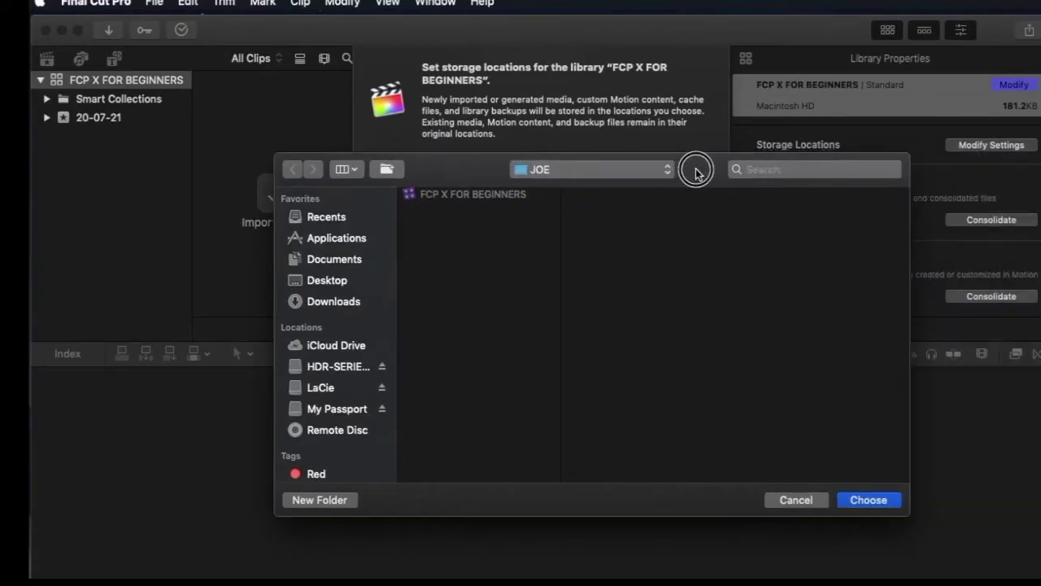
{"action": "left_click", "coordinate": [860, 499]}
Set the backups location to the recent JOE folder
{"action": "left_click", "coordinate": [627, 235]}
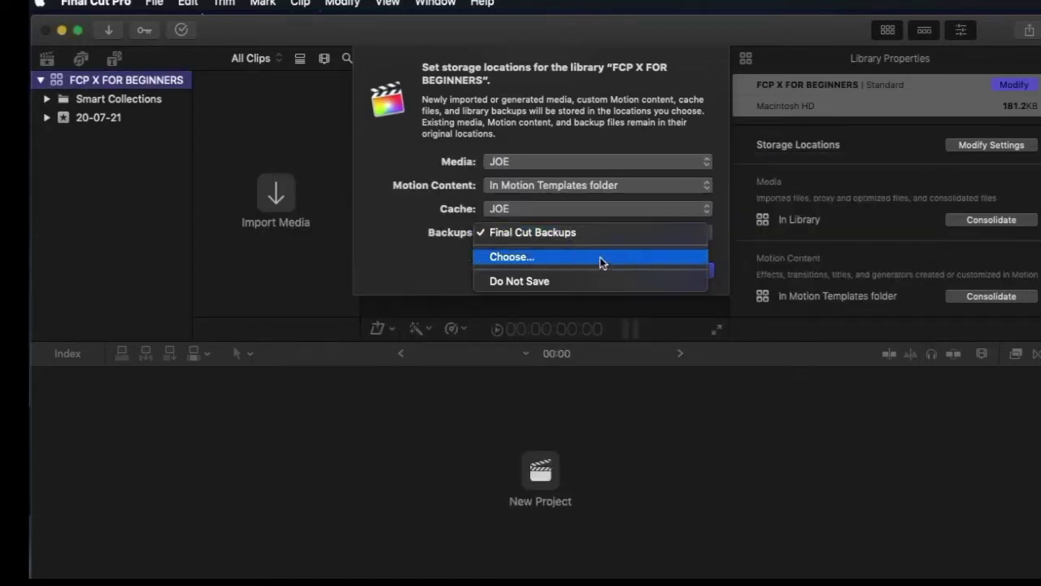
{"action": "left_click", "coordinate": [533, 258]}
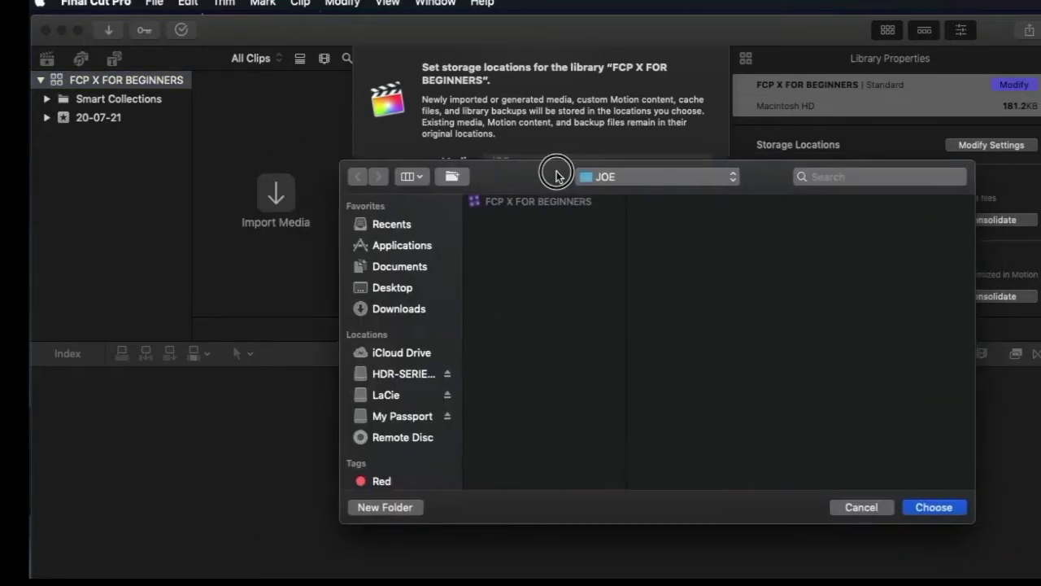
{"action": "left_click", "coordinate": [629, 179]}
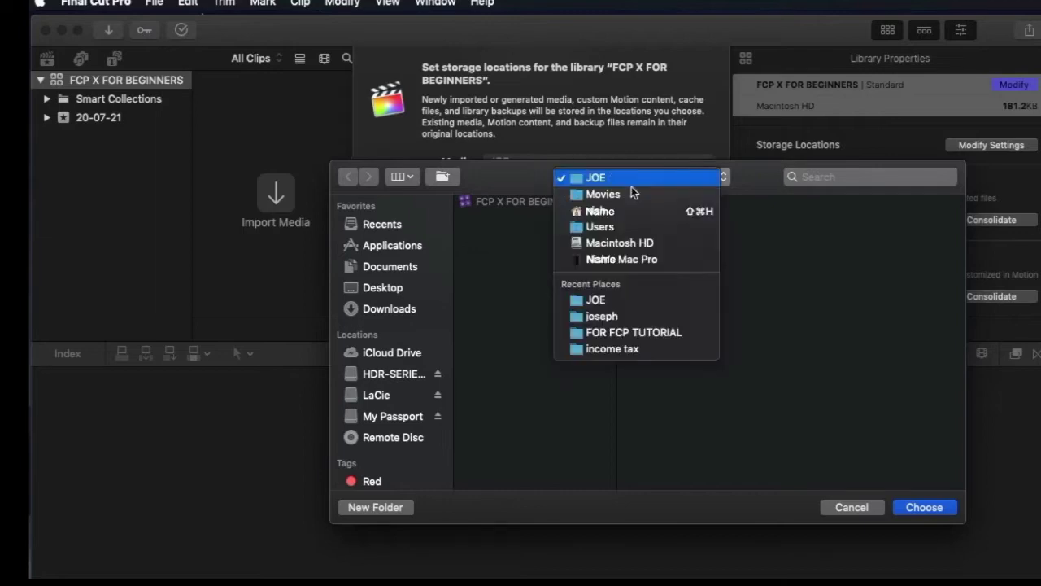
{"action": "left_click", "coordinate": [615, 303]}
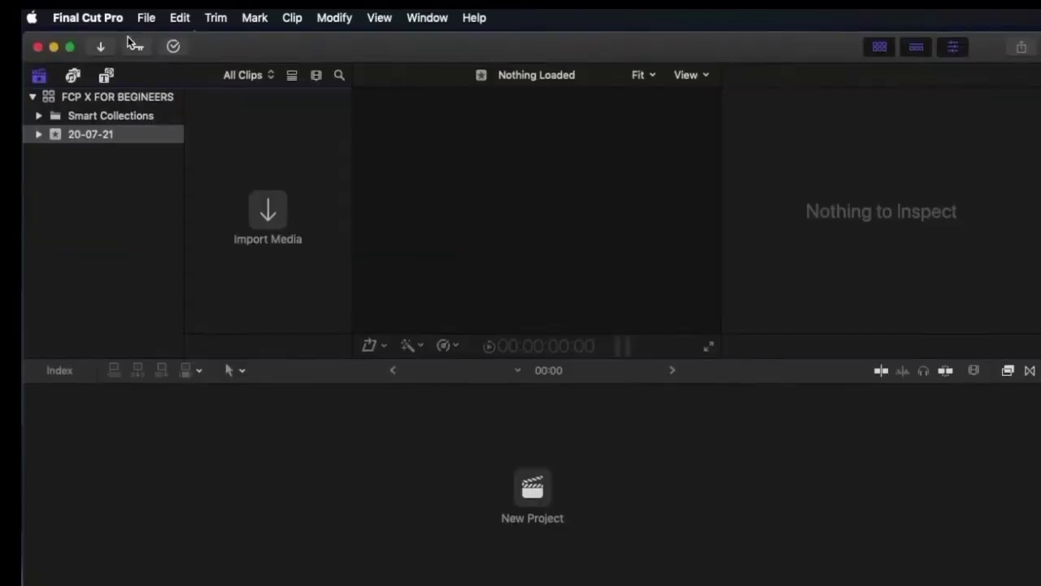
Import the first five pexels clips from MY RUSHES 3 into event 20-07-21
{"action": "left_click", "coordinate": [147, 9]}
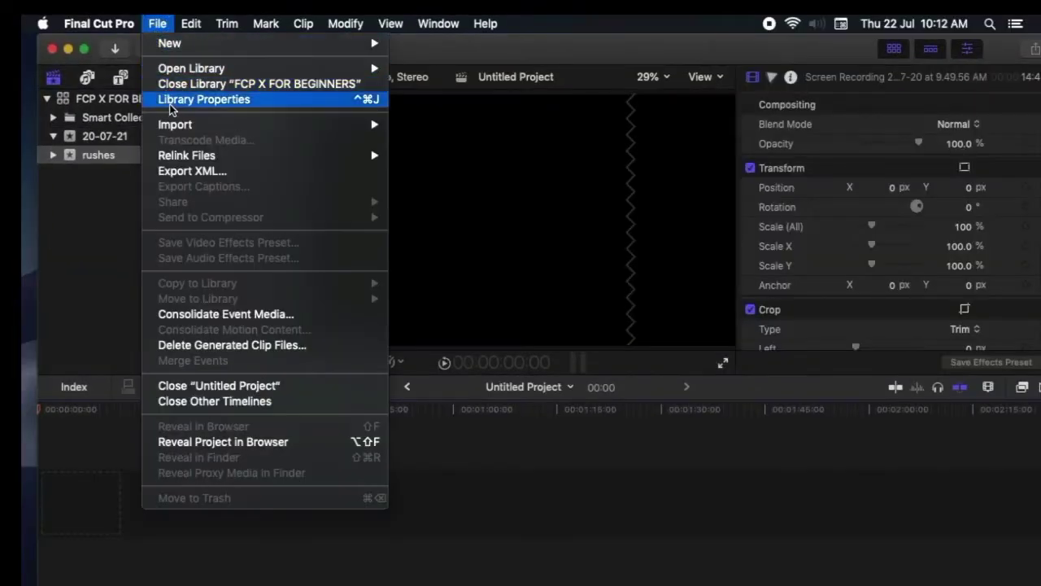
{"action": "mouse_move", "coordinate": [175, 126]}
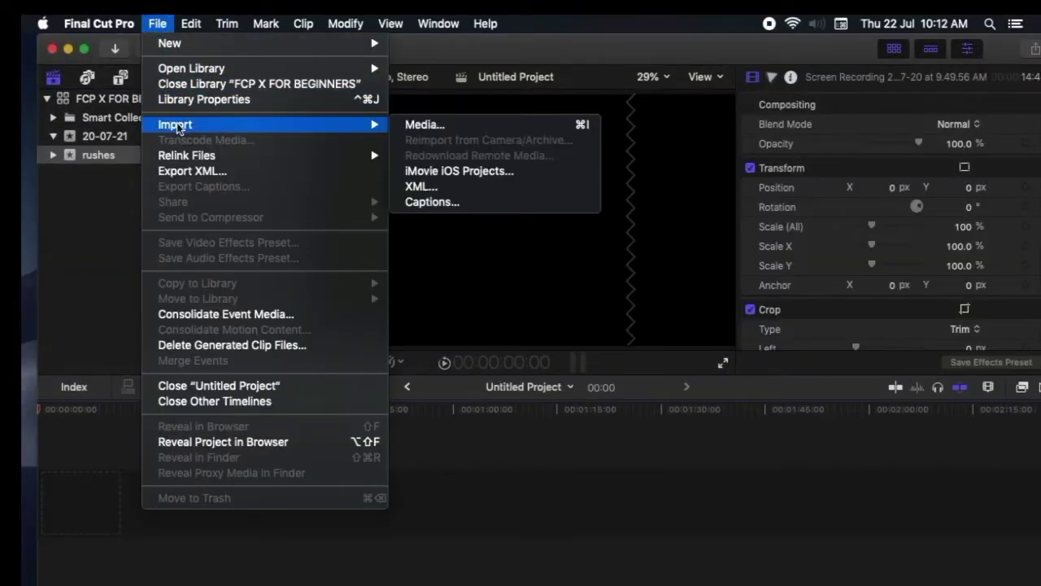
{"action": "left_click", "coordinate": [581, 124]}
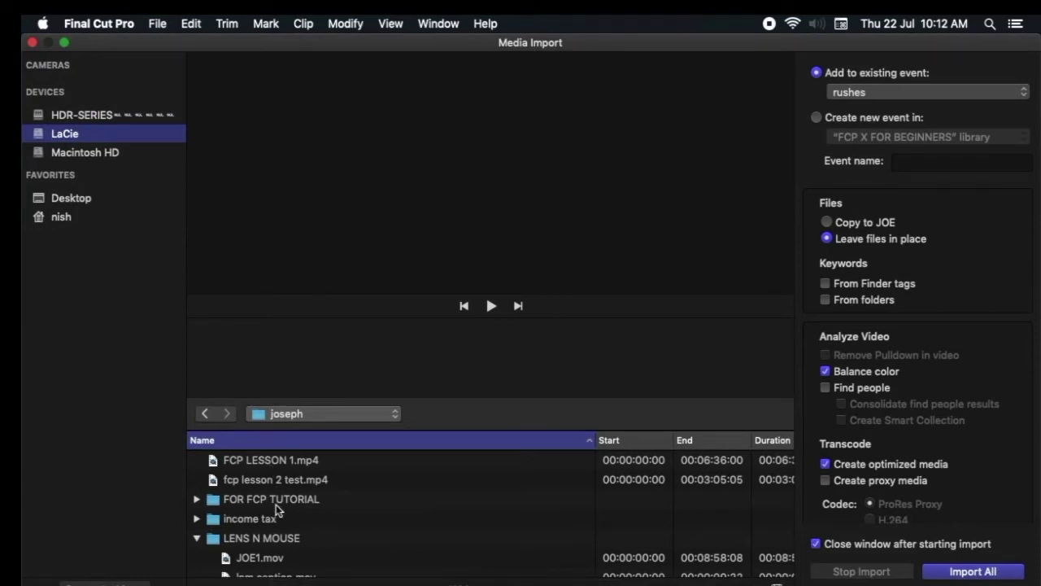
{"action": "scroll", "coordinate": [277, 505], "scroll_direction": "down", "scroll_amount": 3}
{"action": "scroll", "coordinate": [276, 503], "scroll_direction": "down", "scroll_amount": 15}
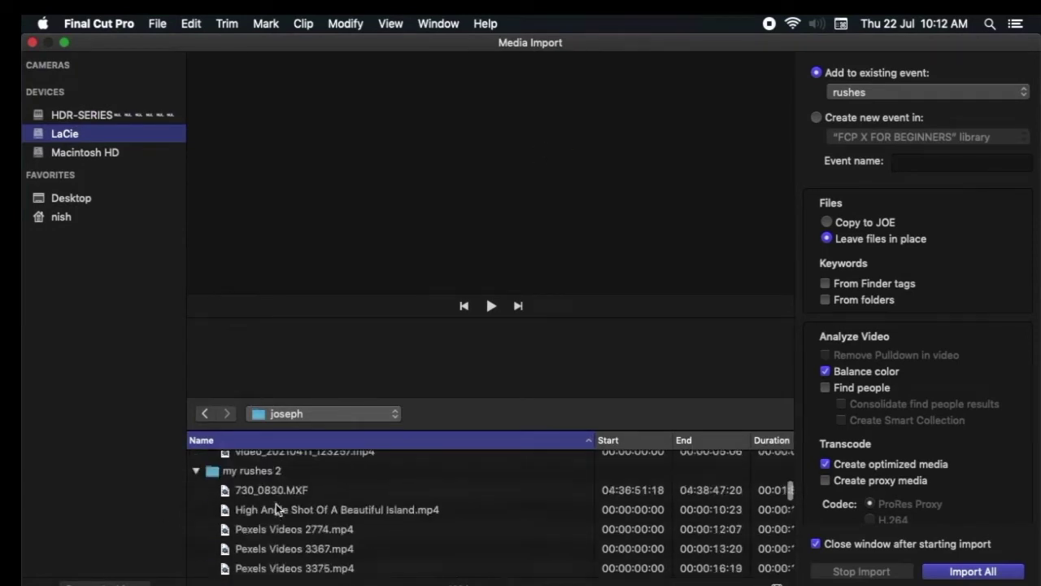
{"action": "scroll", "coordinate": [276, 504], "scroll_direction": "down", "scroll_amount": 20}
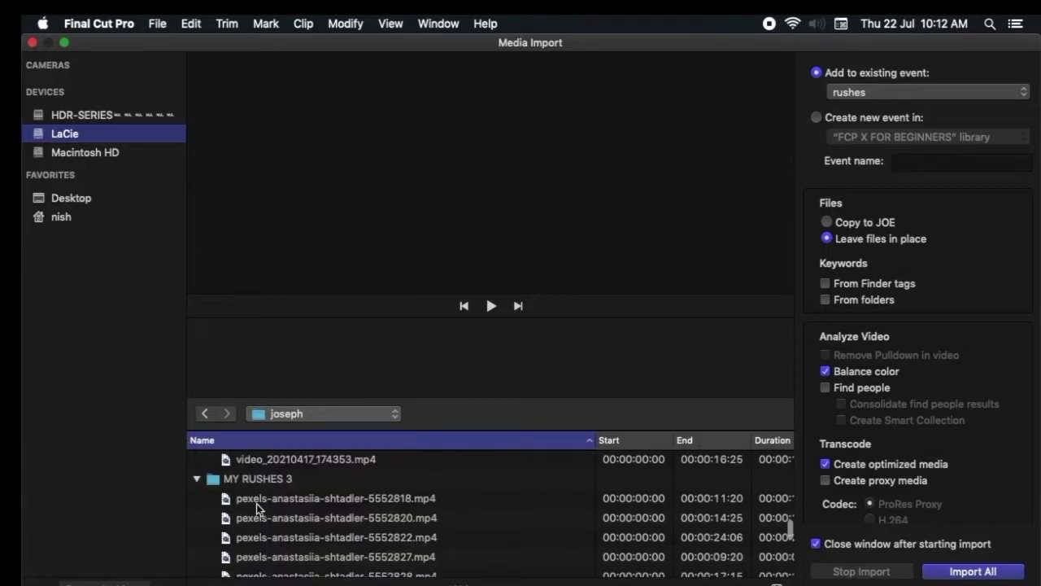
{"action": "left_click", "coordinate": [260, 500]}
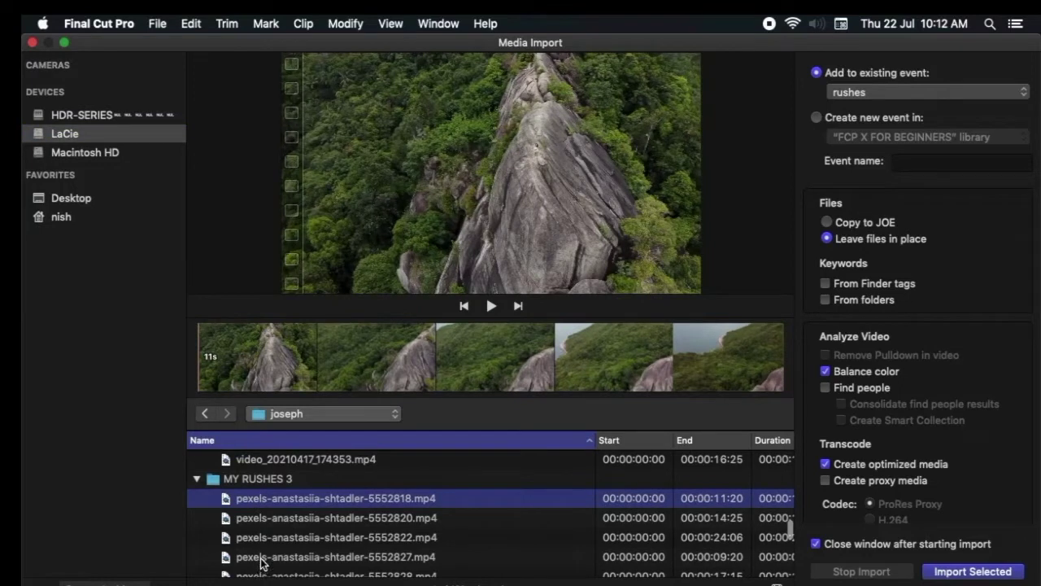
{"action": "scroll", "coordinate": [268, 573], "scroll_direction": "down", "scroll_amount": 2}
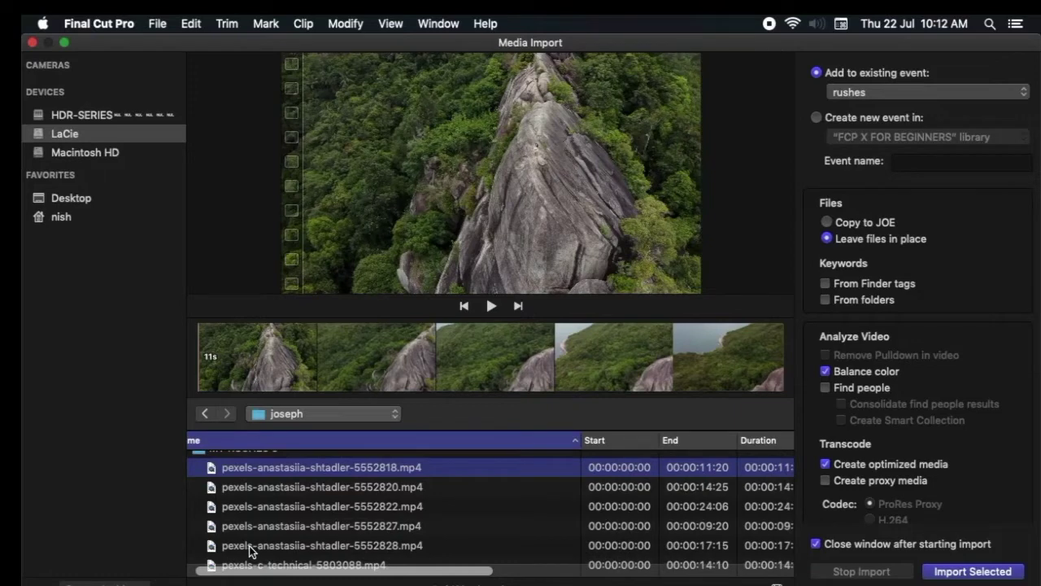
{"action": "left_click", "coordinate": [250, 552], "text": "shift"}
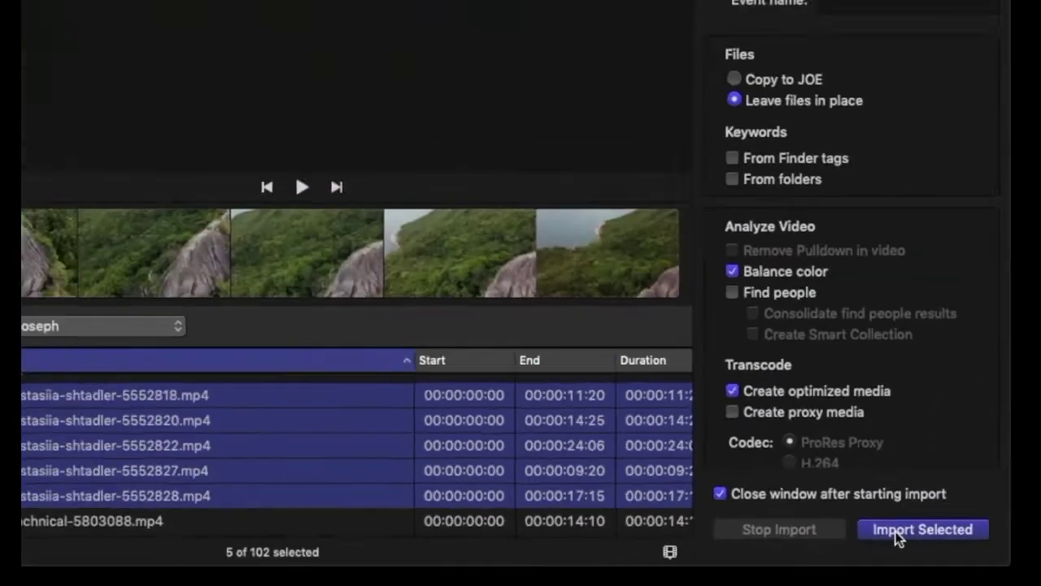
{"action": "left_click", "coordinate": [724, 464]}
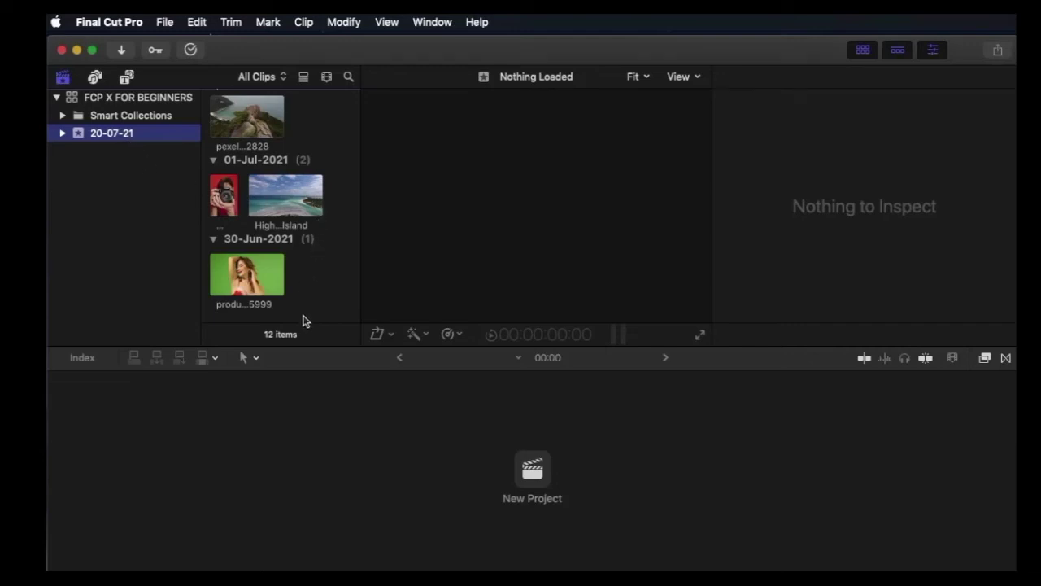
Start a new project named FCP LESSON 1
{"action": "scroll", "coordinate": [264, 175], "scroll_direction": "up", "scroll_amount": 3}
{"action": "scroll", "coordinate": [262, 175], "scroll_direction": "up", "scroll_amount": 10}
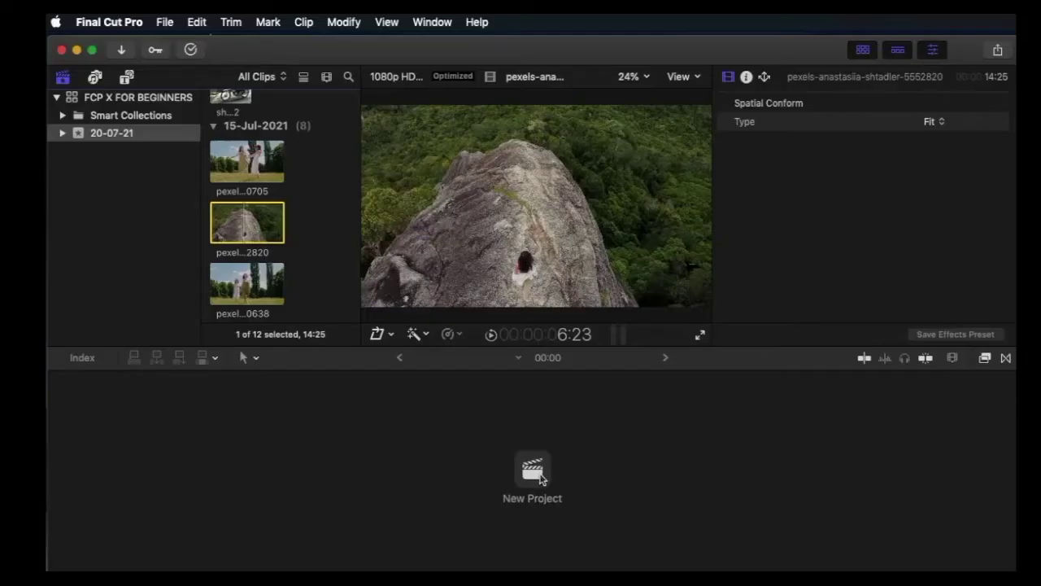
{"action": "left_click", "coordinate": [164, 22]}
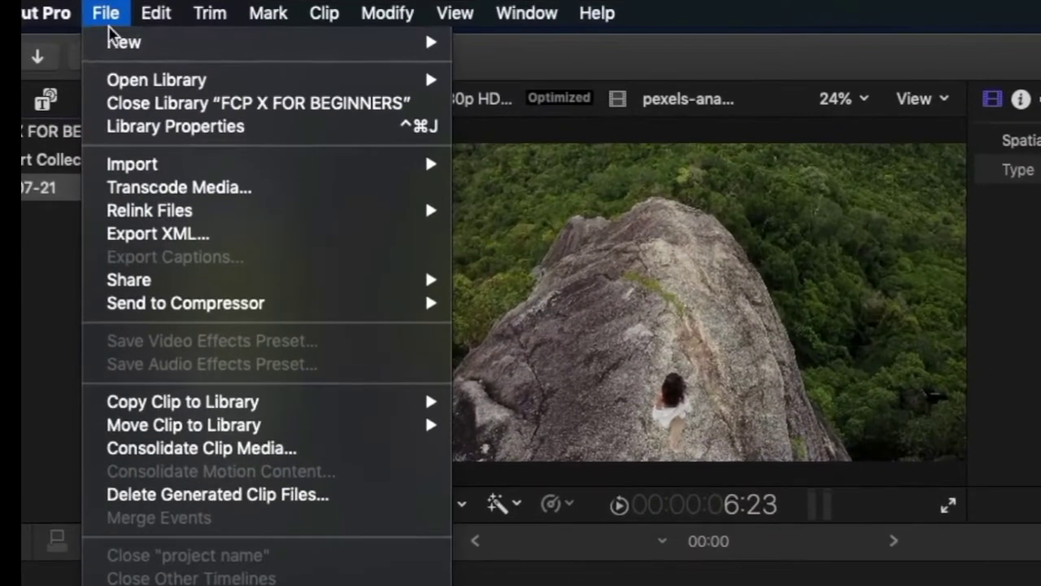
{"action": "mouse_move", "coordinate": [268, 42]}
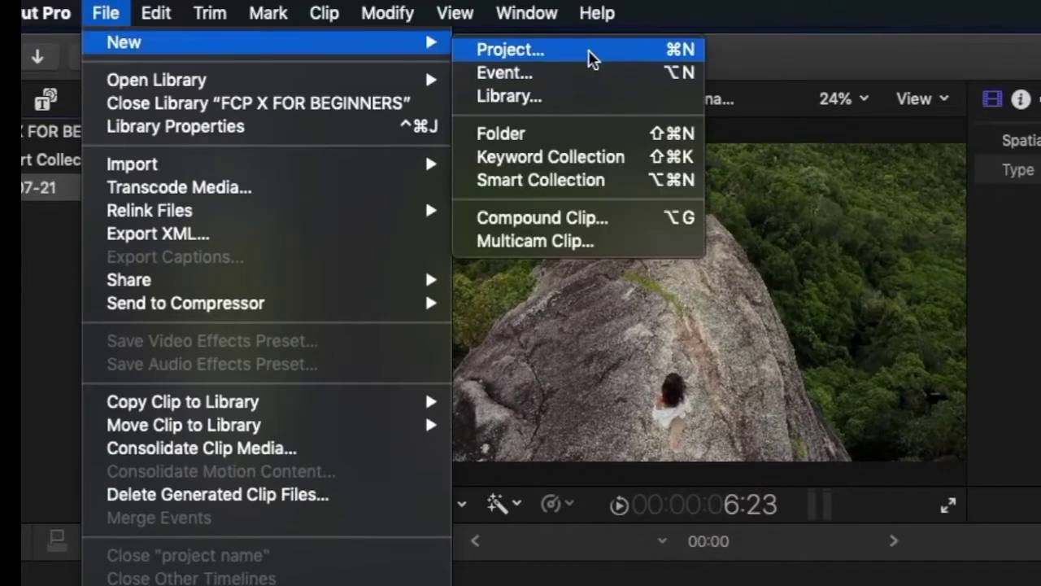
{"action": "left_click", "coordinate": [682, 54]}
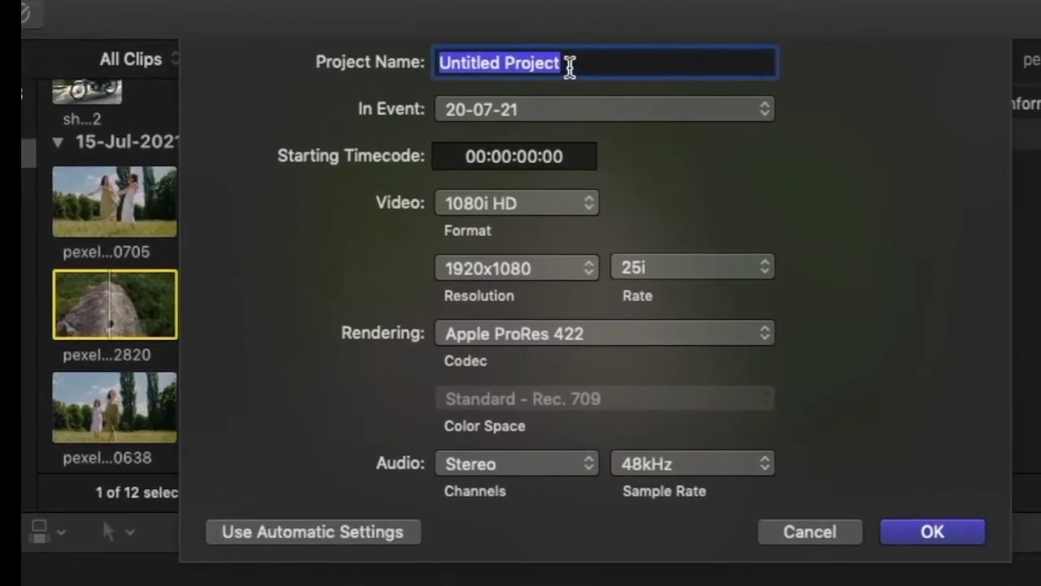
{"action": "type", "text": "FCP LESS"}
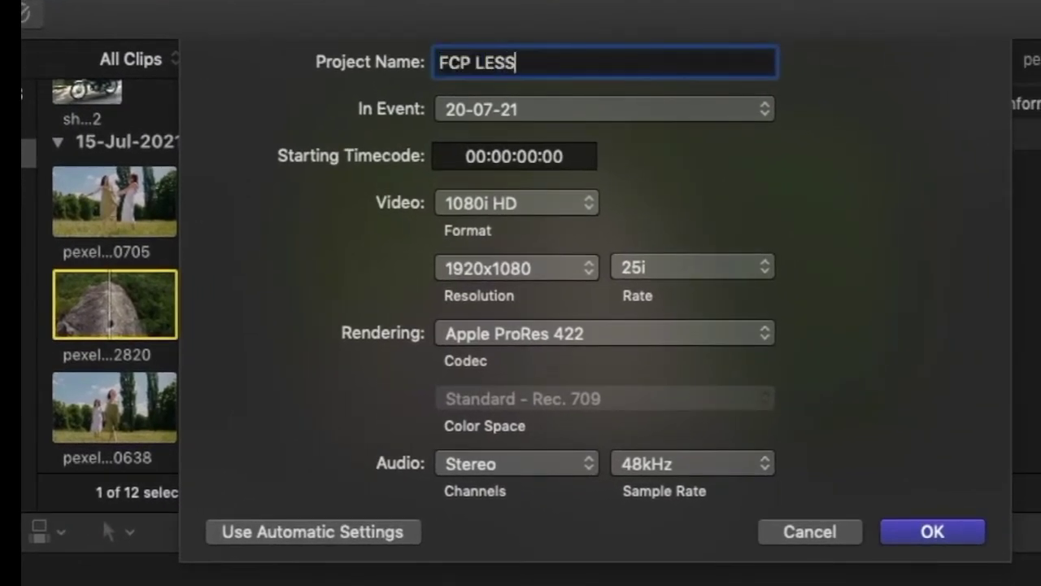
{"action": "type", "text": "ON 1"}
Keep event 20-07-21, choose 1080p HD, 23.98p, Stereo, 48kHz, and create the project
{"action": "left_click", "coordinate": [543, 111]}
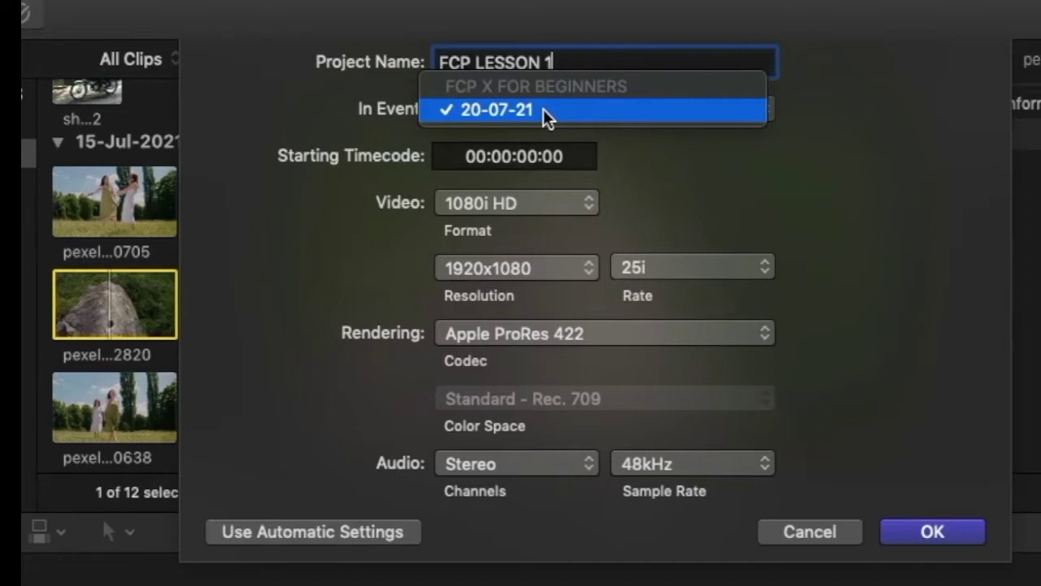
{"action": "left_click", "coordinate": [544, 109]}
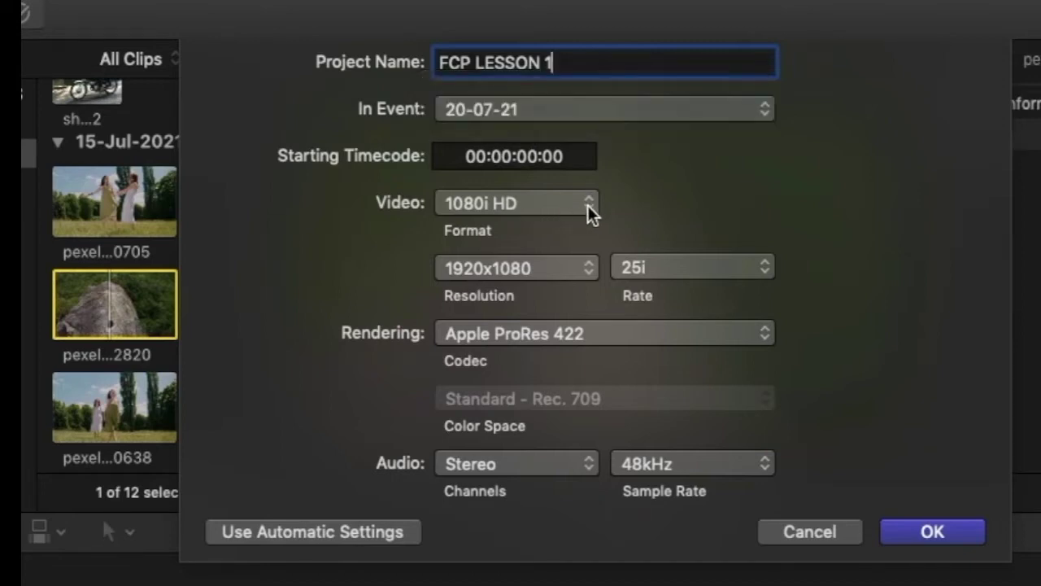
{"action": "left_click", "coordinate": [587, 207]}
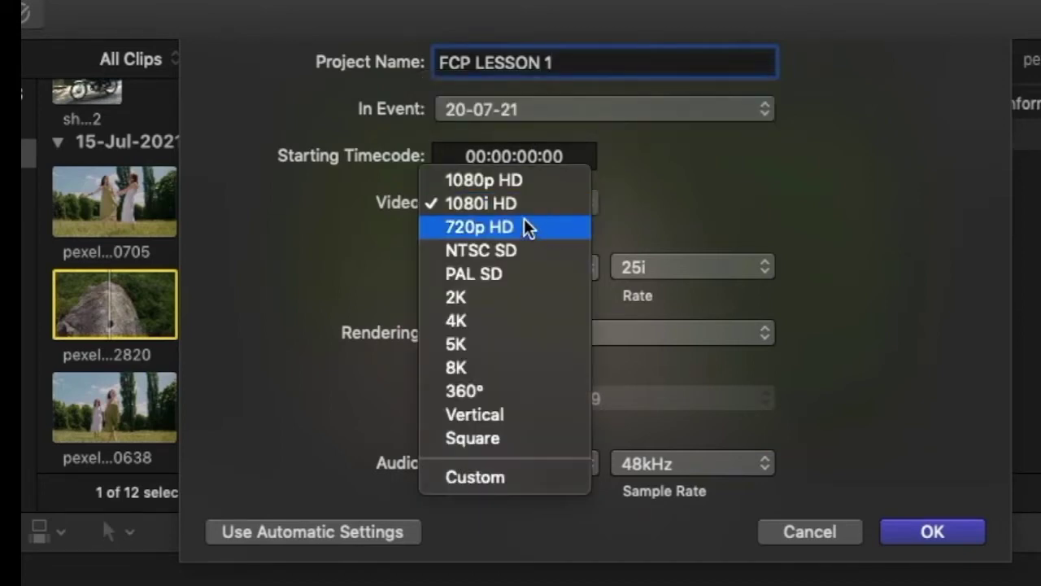
{"action": "left_click", "coordinate": [519, 180]}
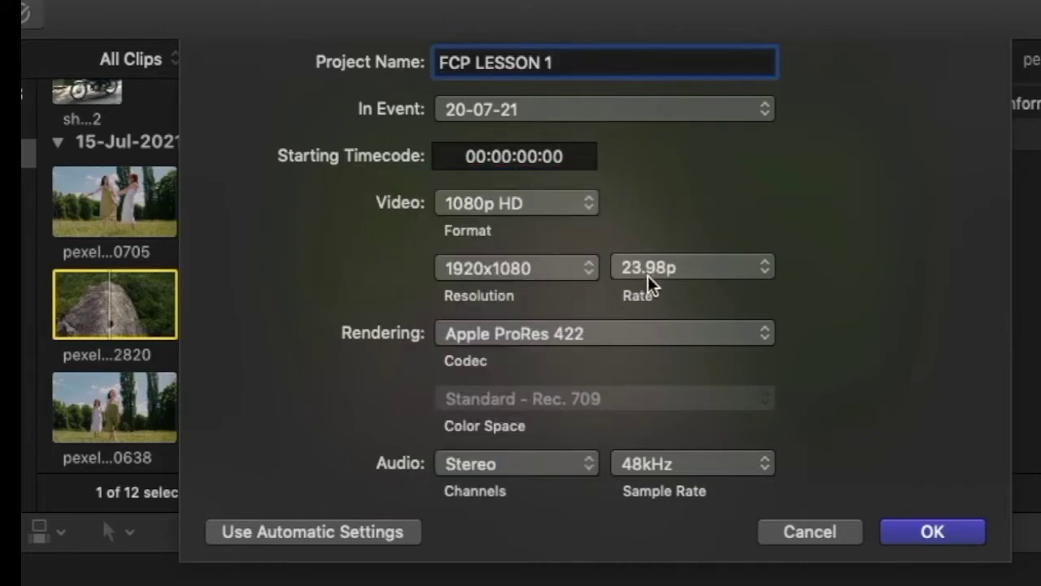
{"action": "left_click", "coordinate": [765, 273]}
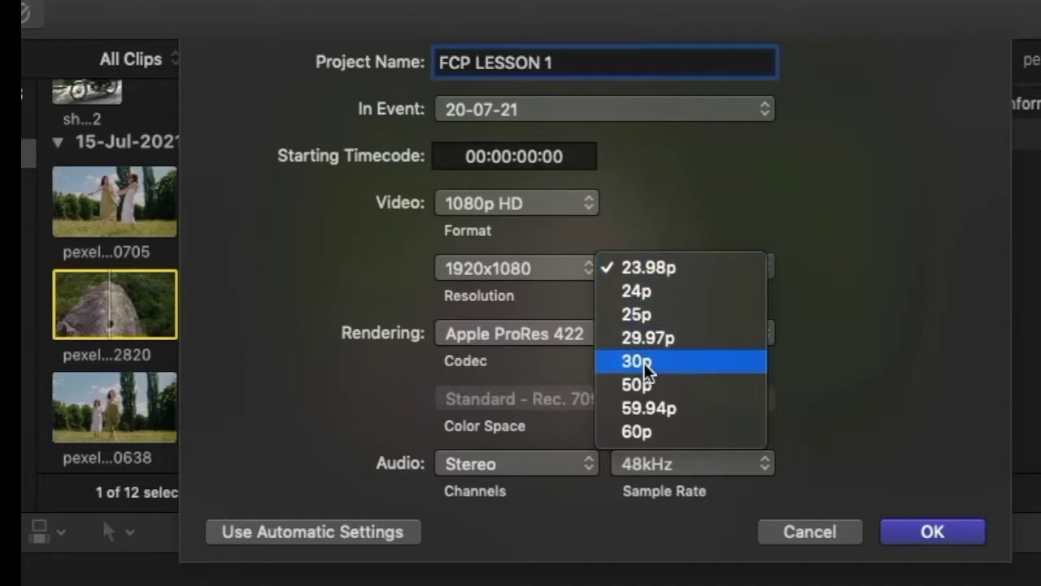
{"action": "left_click", "coordinate": [685, 266]}
{"action": "left_click", "coordinate": [589, 467]}
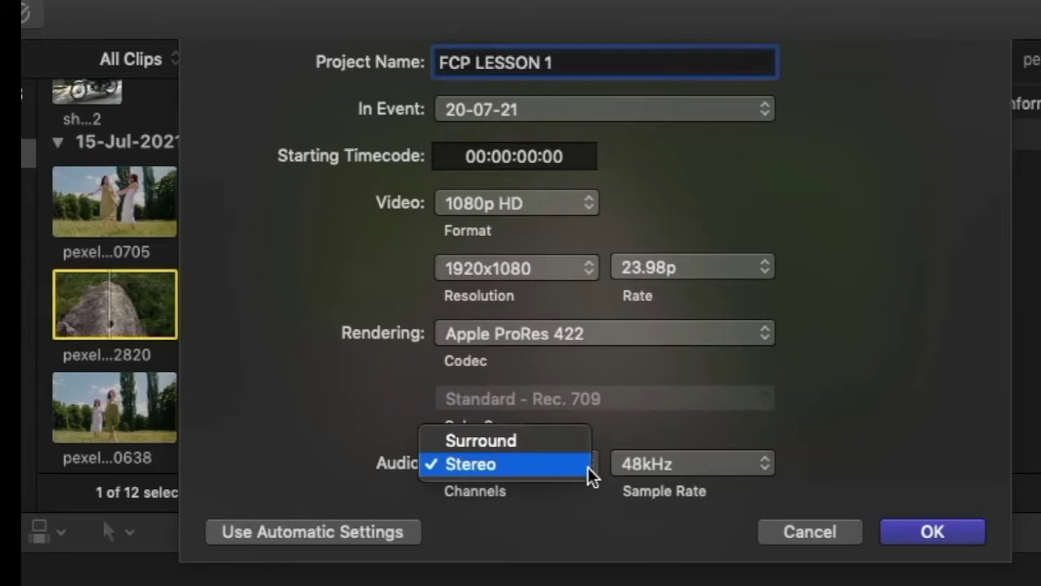
{"action": "left_click", "coordinate": [589, 467]}
{"action": "left_click", "coordinate": [677, 468]}
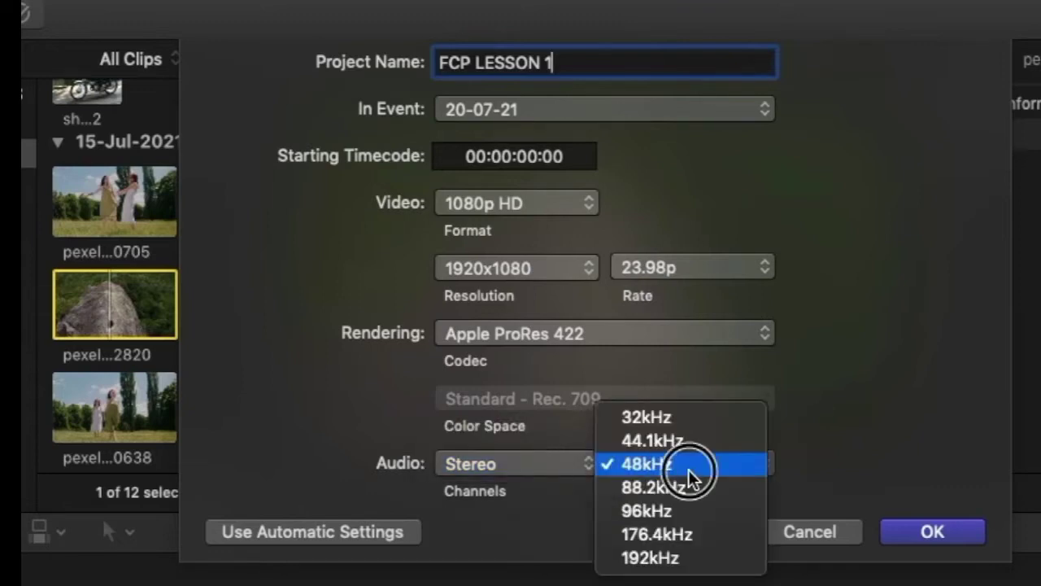
{"action": "left_click", "coordinate": [689, 472]}
{"action": "left_click", "coordinate": [928, 529]}
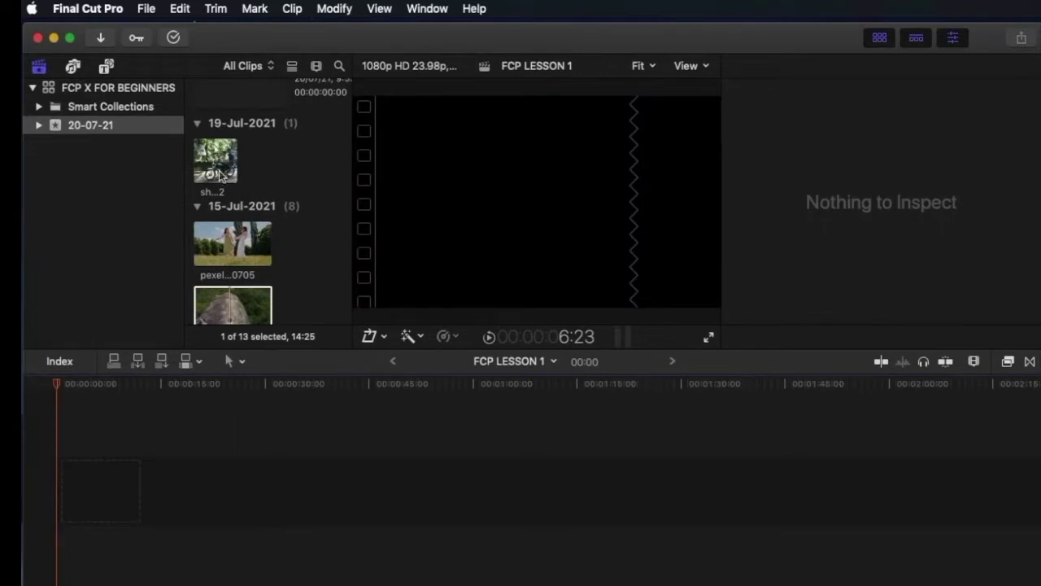
{"action": "scroll", "coordinate": [236, 195], "scroll_direction": "down", "scroll_amount": 5}
{"action": "scroll", "coordinate": [236, 195], "scroll_direction": "up", "scroll_amount": 8}
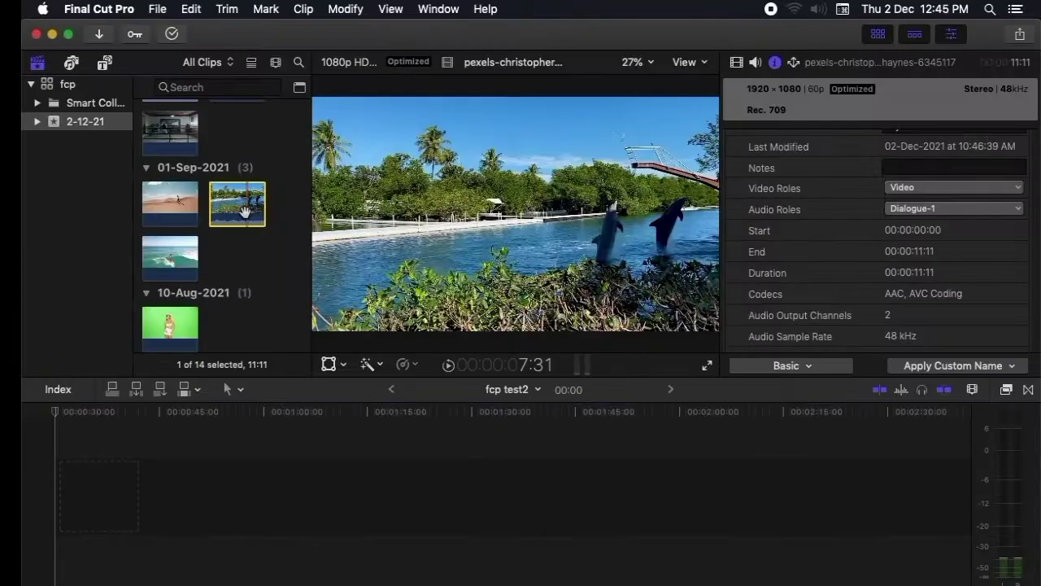
Demo dragging the 01-Sep clip into fcp test2, then load pexels-anastasia-shtadler-5552828
{"action": "left_click_drag", "start_coordinate": [238, 204], "coordinate": [60, 498]}
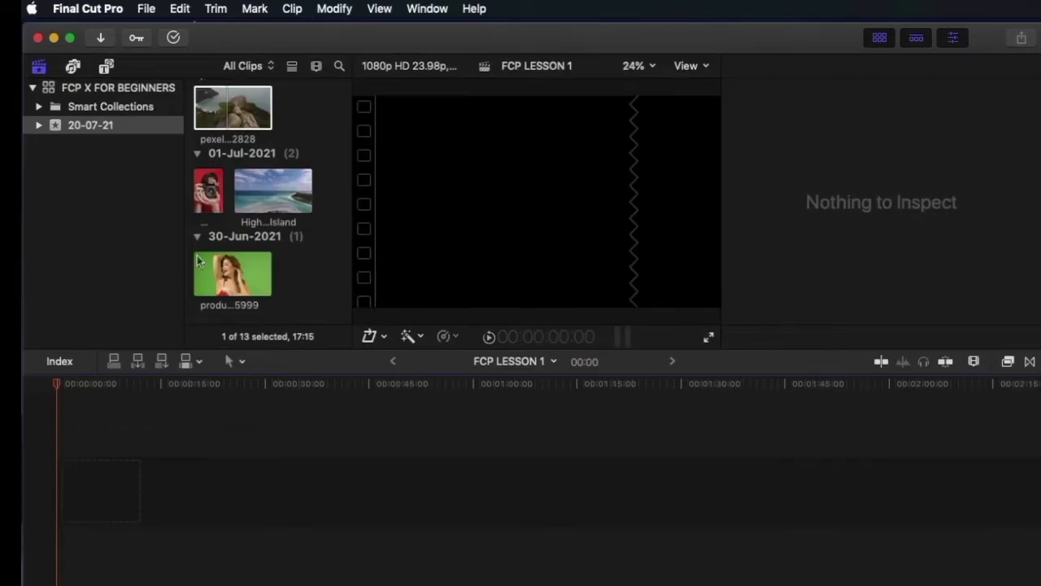
{"action": "left_click", "coordinate": [226, 113]}
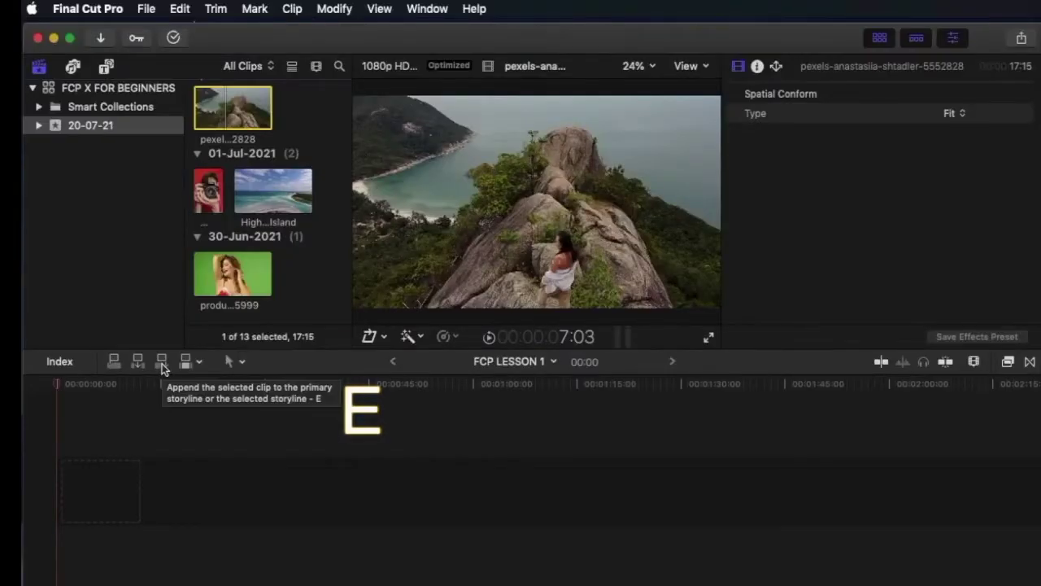
Append the first clip, then the rock-ridge, forested hillside and dirt-road clips
{"action": "left_click", "coordinate": [162, 367]}
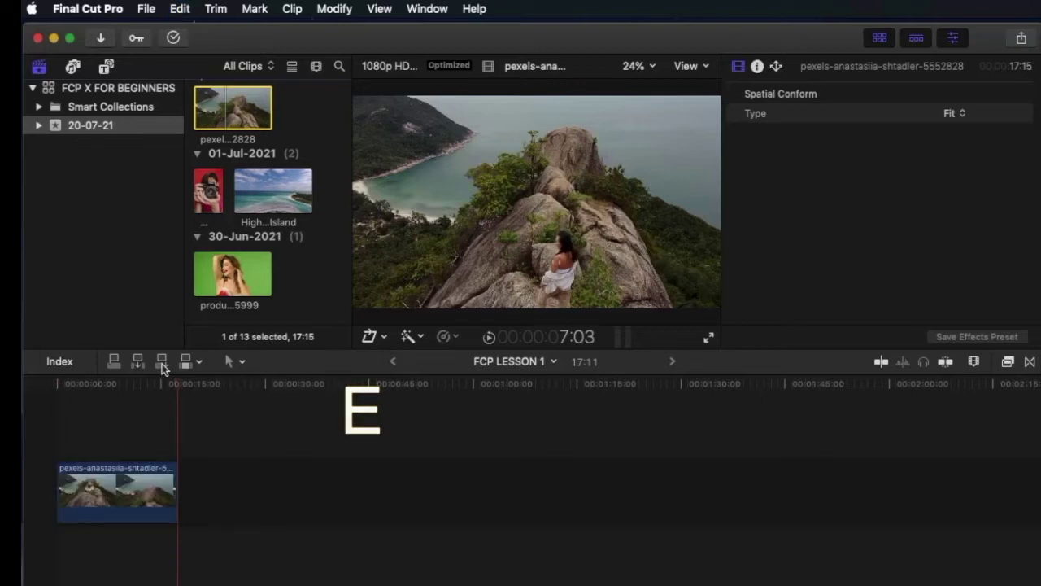
{"action": "scroll", "coordinate": [200, 219], "scroll_direction": "down", "scroll_amount": 10}
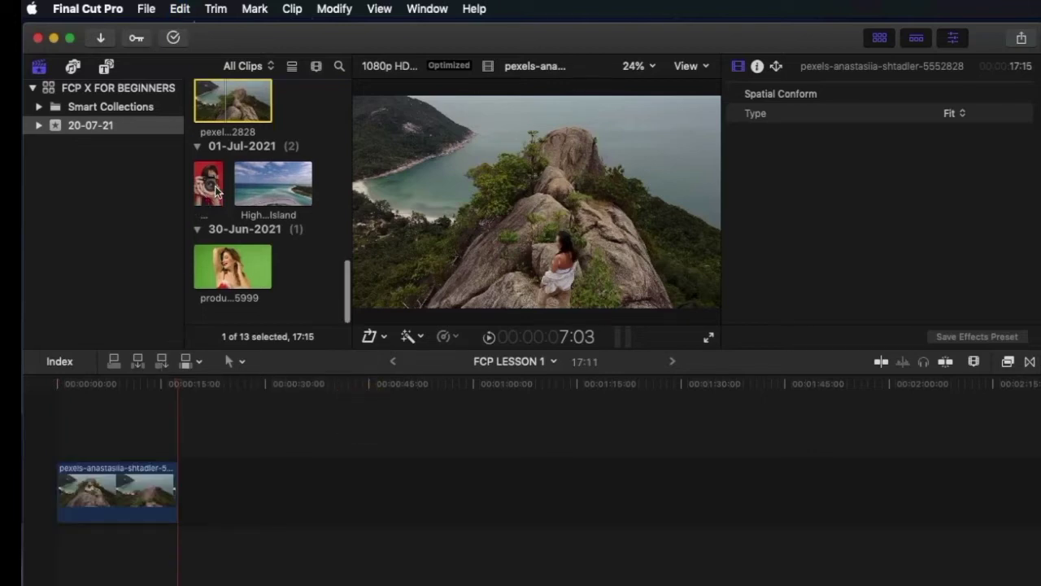
{"action": "left_click", "coordinate": [244, 278]}
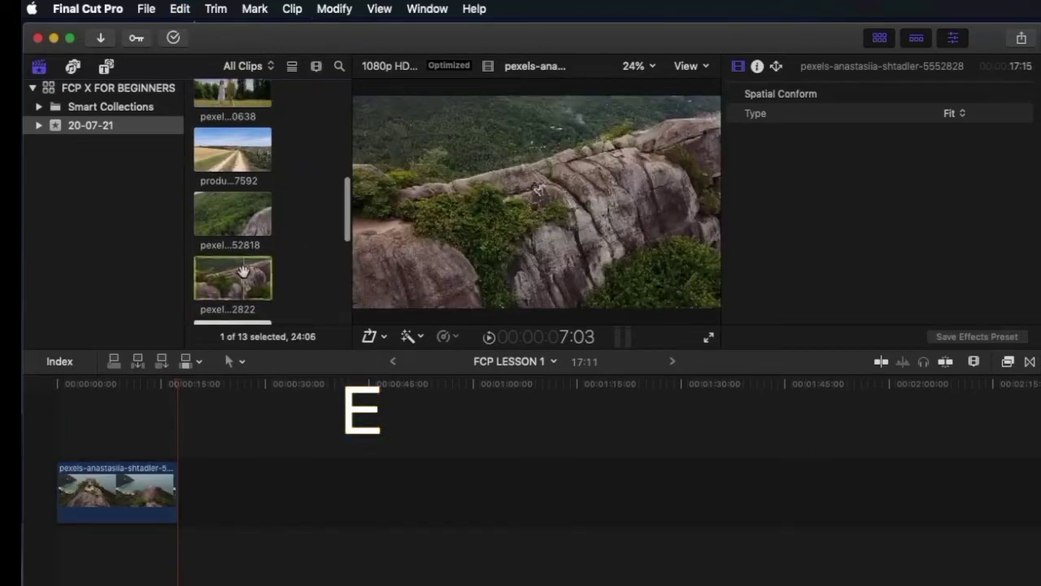
{"action": "key", "text": "e"}
{"action": "left_click", "coordinate": [244, 244]}
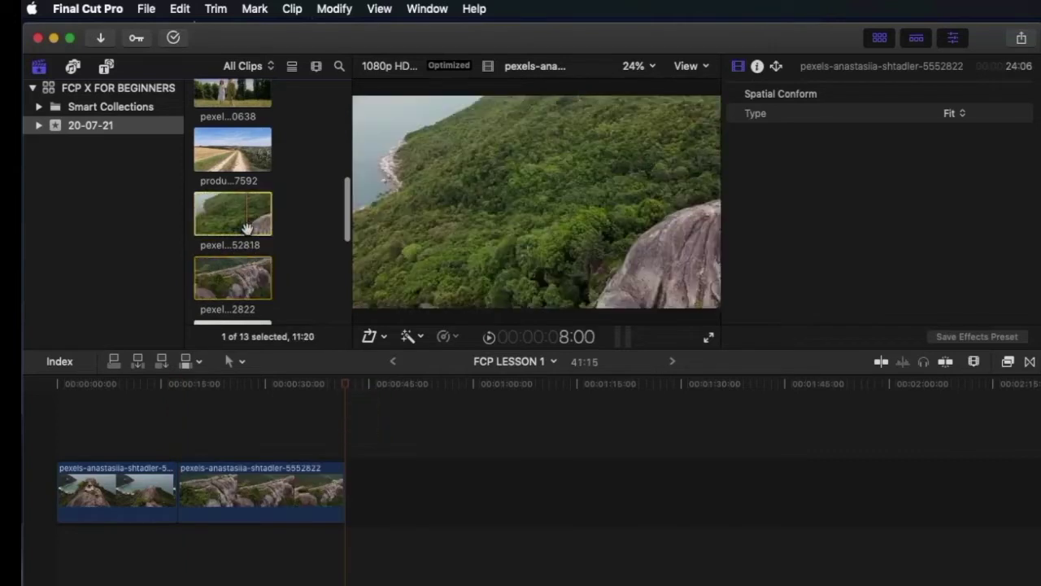
{"action": "key", "text": "e"}
{"action": "left_click", "coordinate": [247, 167]}
{"action": "key", "text": "e"}
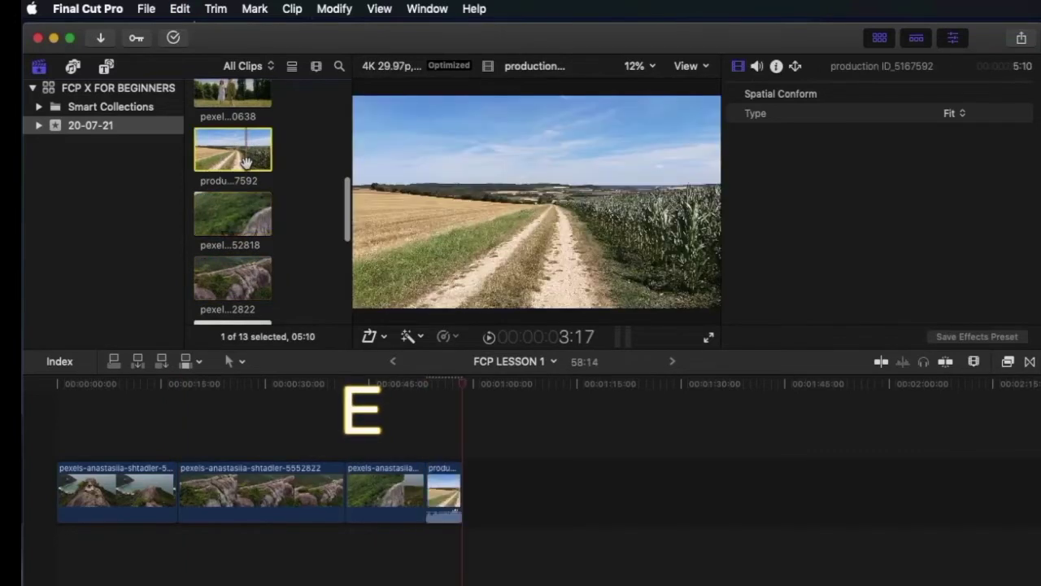
Insert the High Angle Shot Of A Beautiful Island clip after the first clip
{"action": "scroll", "coordinate": [232, 288], "scroll_direction": "down", "scroll_amount": 5}
{"action": "scroll", "coordinate": [229, 280], "scroll_direction": "down", "scroll_amount": 3}
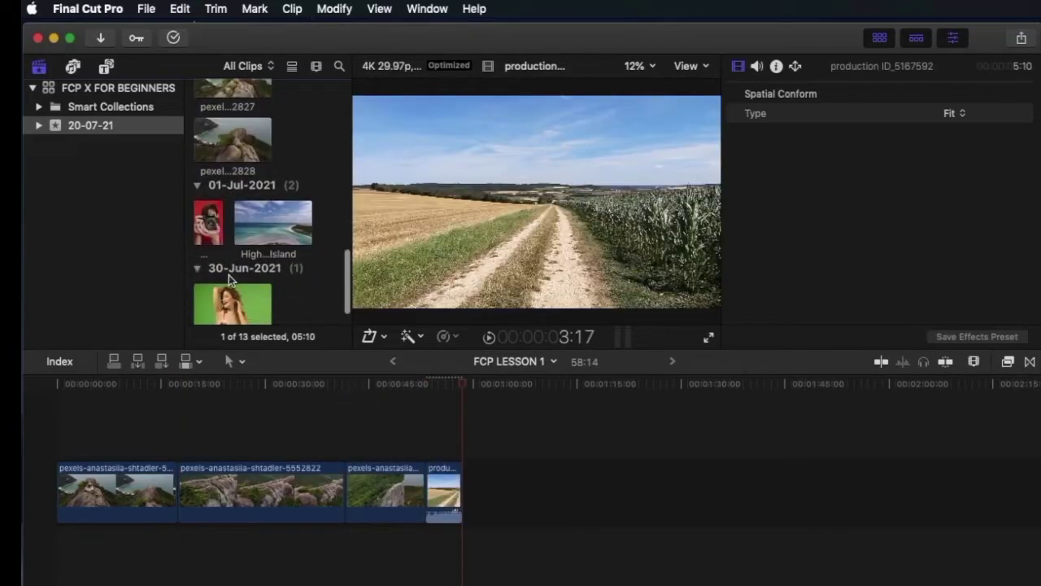
{"action": "scroll", "coordinate": [229, 281], "scroll_direction": "up", "scroll_amount": 3}
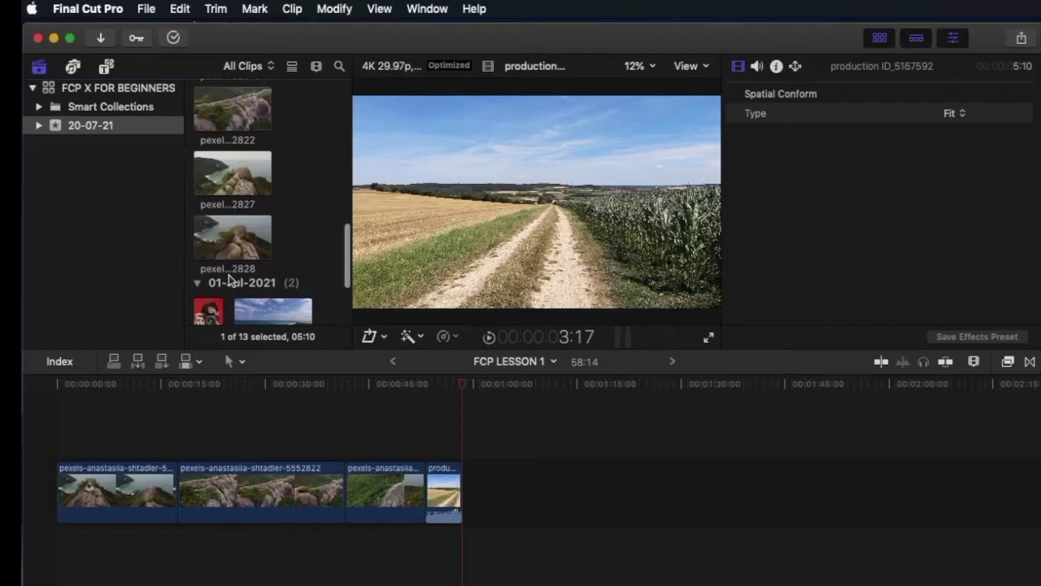
{"action": "scroll", "coordinate": [229, 281], "scroll_direction": "up", "scroll_amount": 4}
{"action": "scroll", "coordinate": [229, 279], "scroll_direction": "down", "scroll_amount": 3}
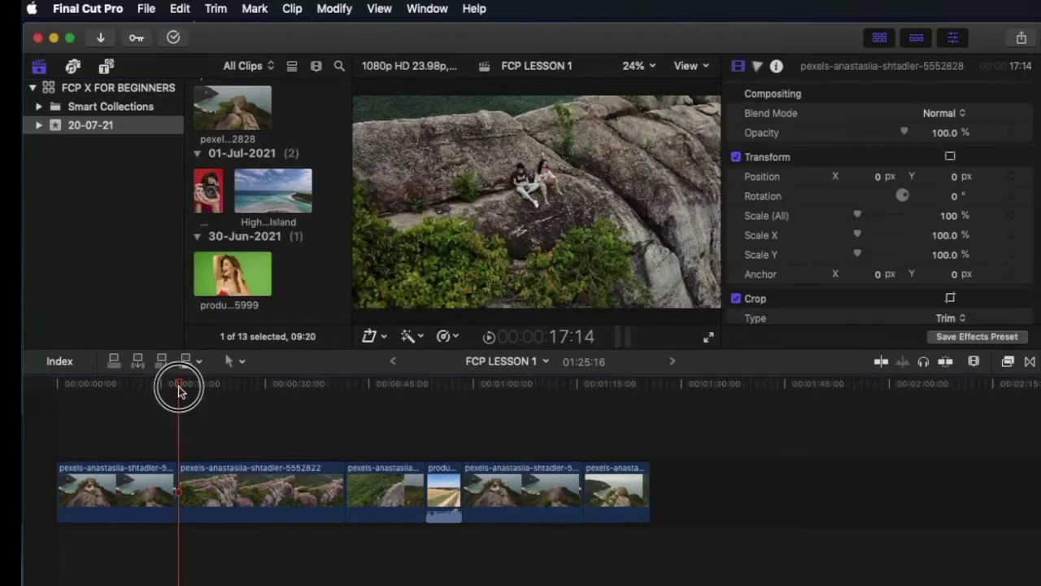
{"action": "left_click", "coordinate": [178, 384]}
{"action": "left_click", "coordinate": [268, 193]}
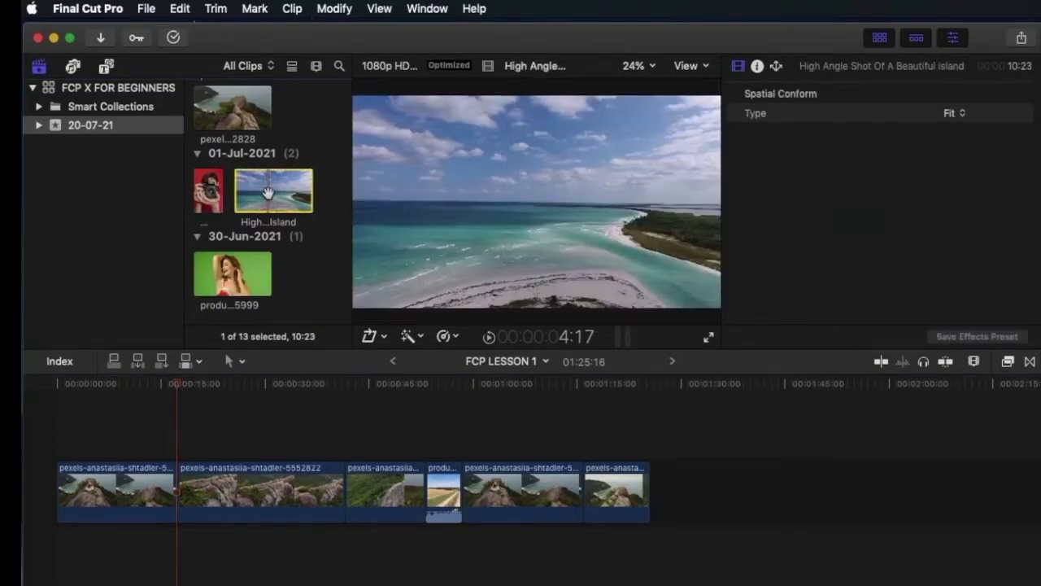
{"action": "left_click", "coordinate": [137, 364]}
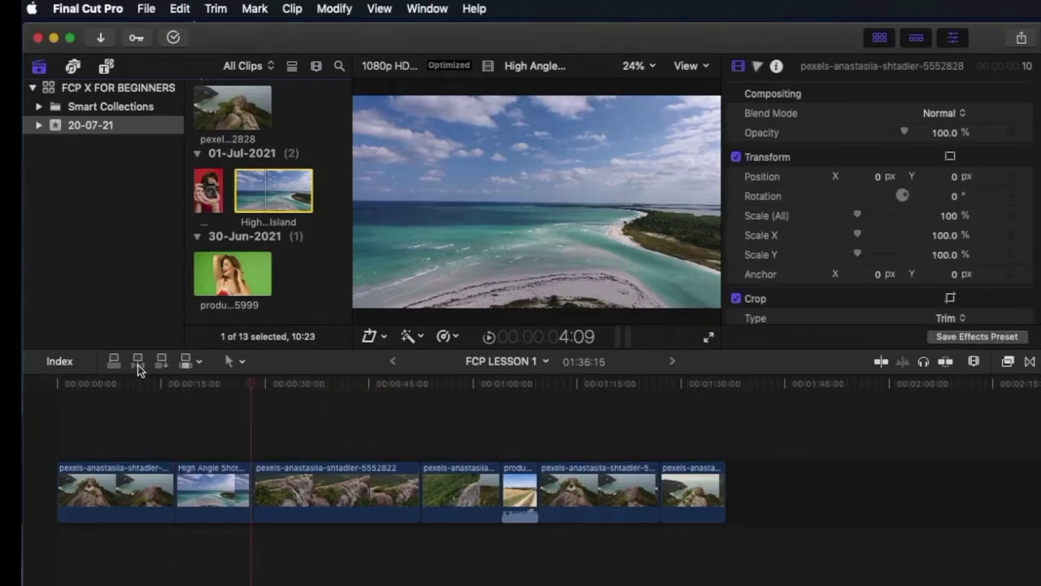
{"action": "left_click", "coordinate": [331, 389]}
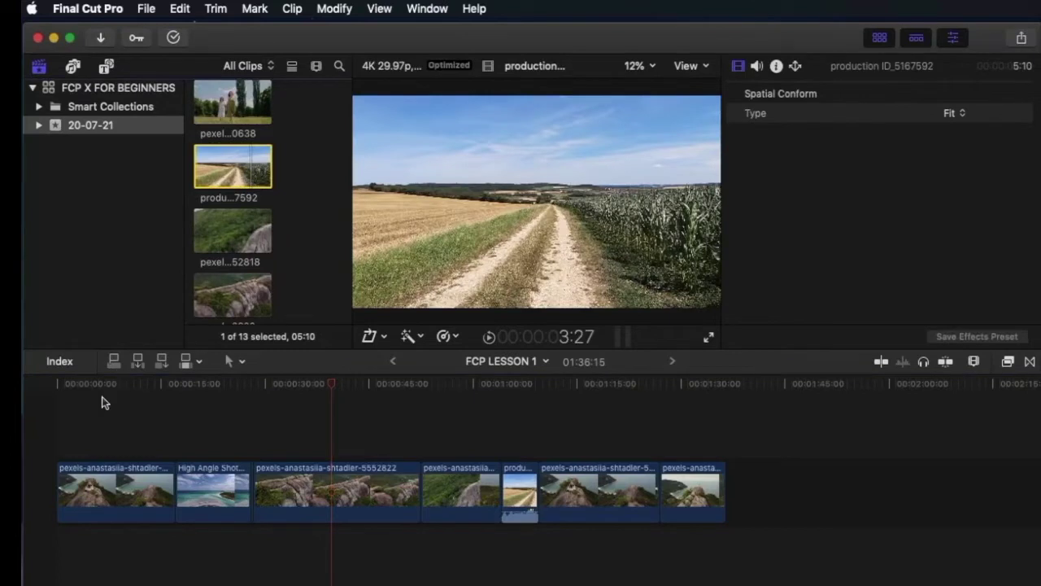
Overwrite the dirt-road clip at the playhead, then connect the drifting-car clip above the storyline
{"action": "key", "text": "d"}
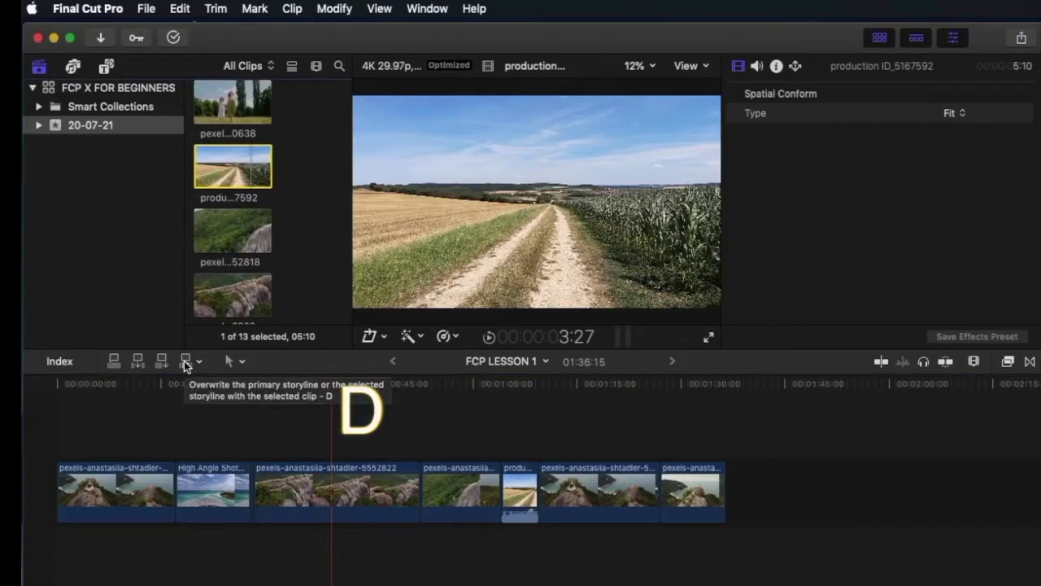
{"action": "left_click", "coordinate": [184, 361]}
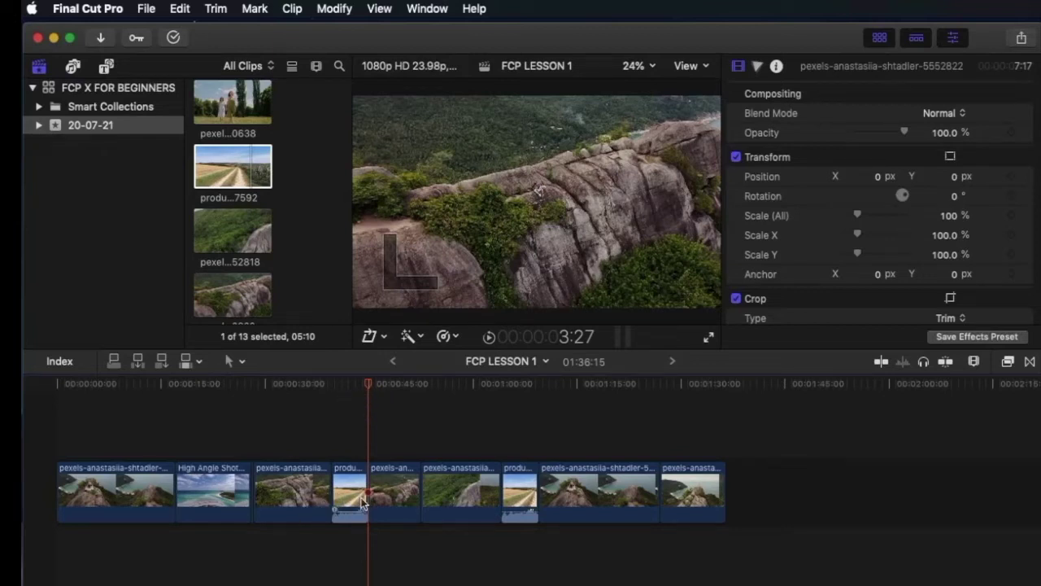
{"action": "scroll", "coordinate": [244, 203], "scroll_direction": "down", "scroll_amount": 3}
{"action": "left_click", "coordinate": [207, 189]}
{"action": "left_click", "coordinate": [616, 443]}
{"action": "key", "text": "q"}
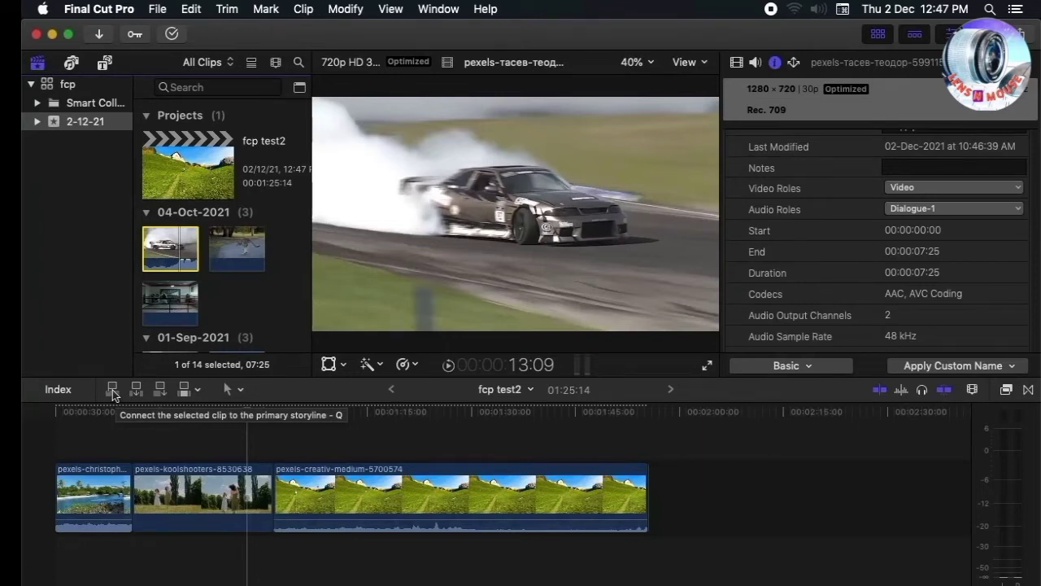
Connect the drifting-car clip above the primary storyline and reposition the koolshooters clip
{"action": "left_click", "coordinate": [112, 390]}
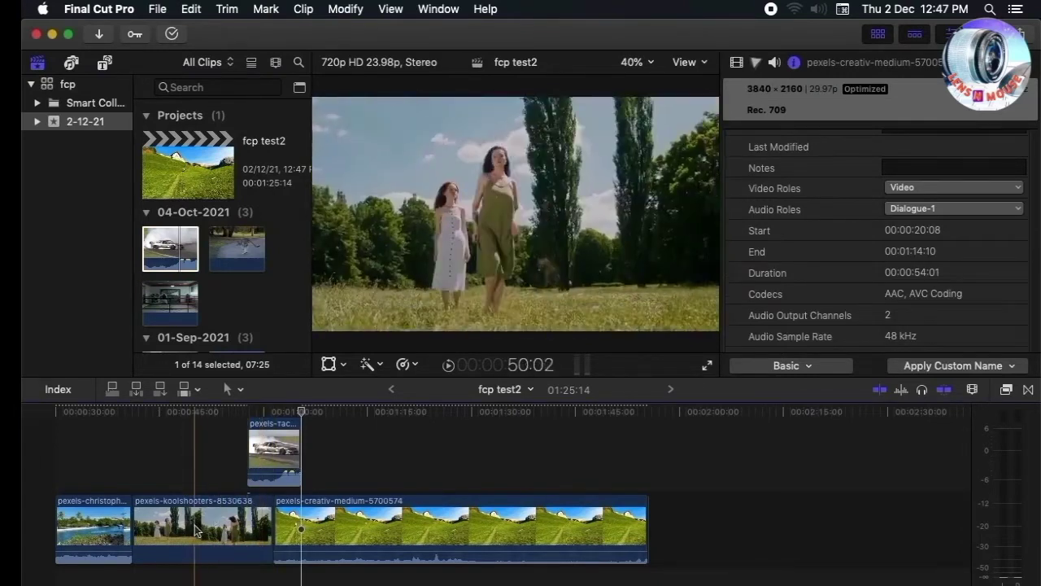
{"action": "left_click_drag", "start_coordinate": [195, 523], "coordinate": [184, 529]}
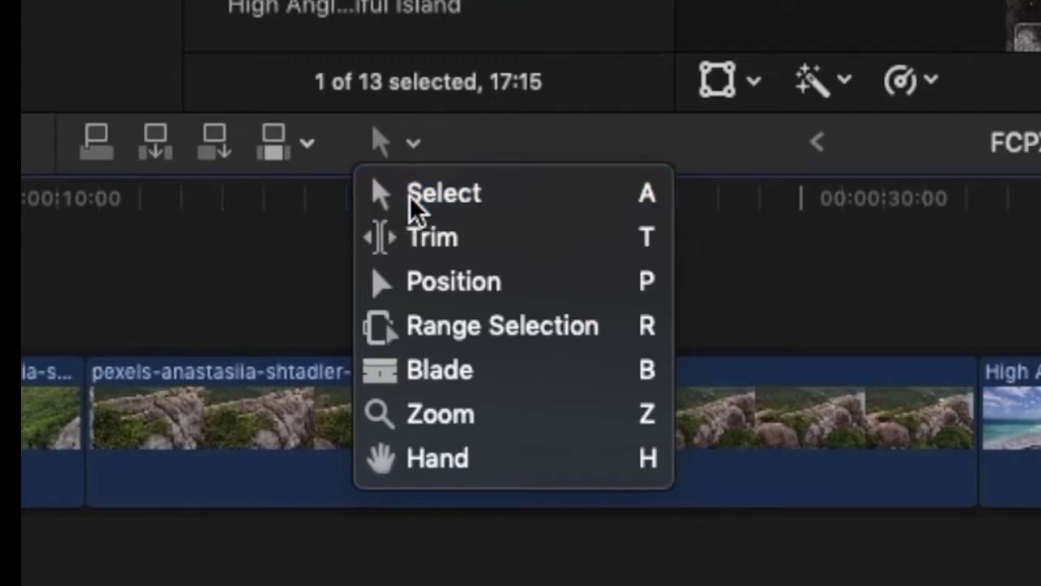
Reorder storyline clips, moving the pexels-5552828 clip toward the timeline end
{"action": "left_click", "coordinate": [409, 204]}
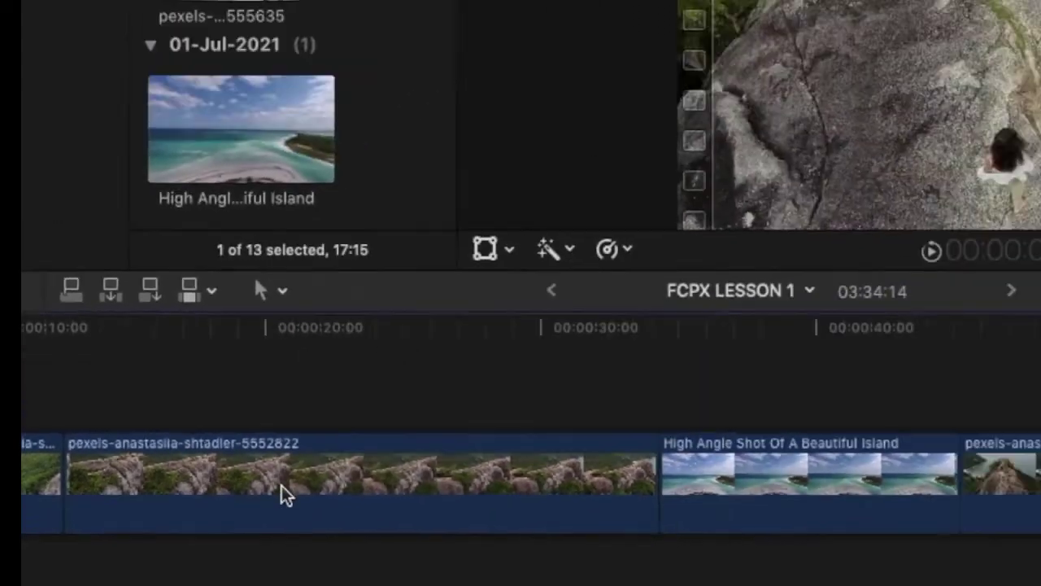
{"action": "left_click", "coordinate": [282, 488]}
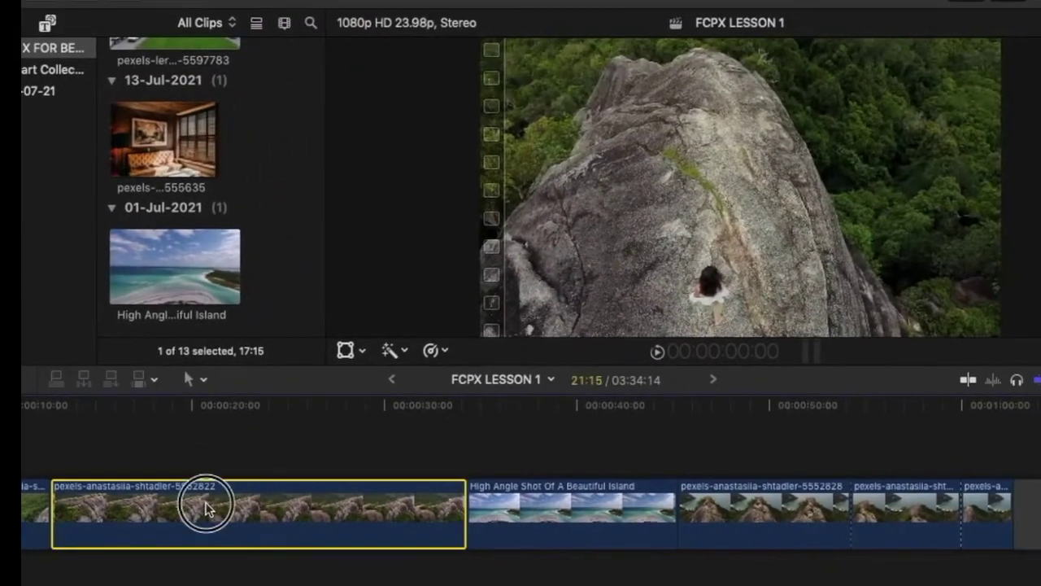
{"action": "left_click", "coordinate": [777, 482]}
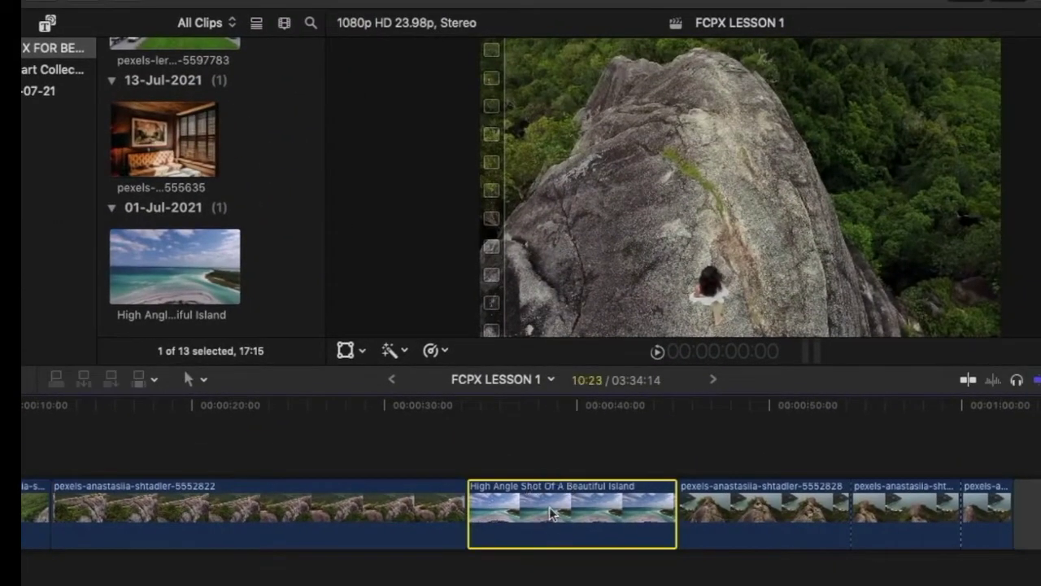
{"action": "left_click", "coordinate": [735, 516]}
{"action": "left_click_drag", "start_coordinate": [862, 516], "coordinate": [424, 516]}
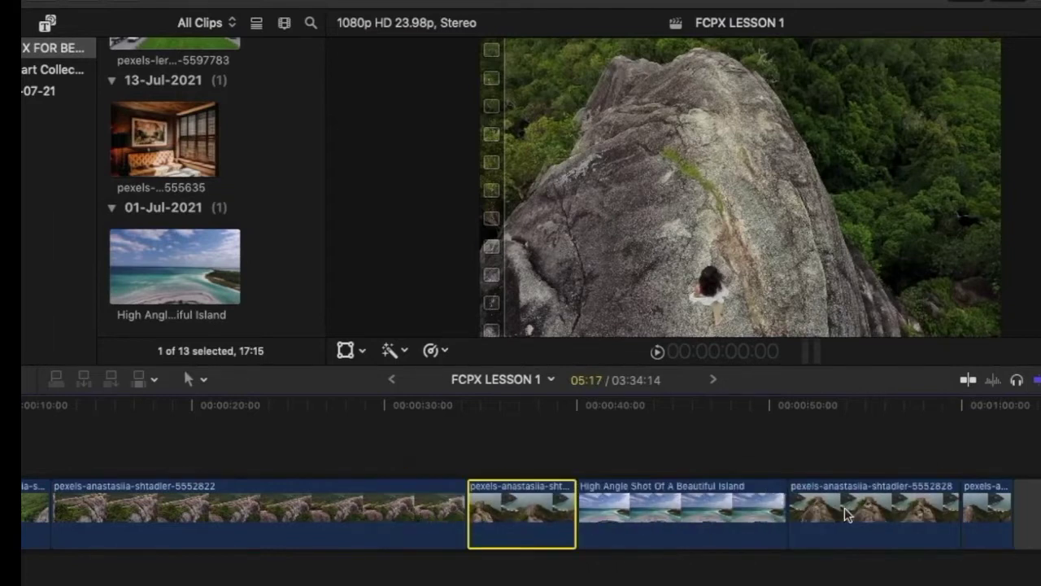
{"action": "left_click_drag", "start_coordinate": [850, 515], "coordinate": [1036, 517]}
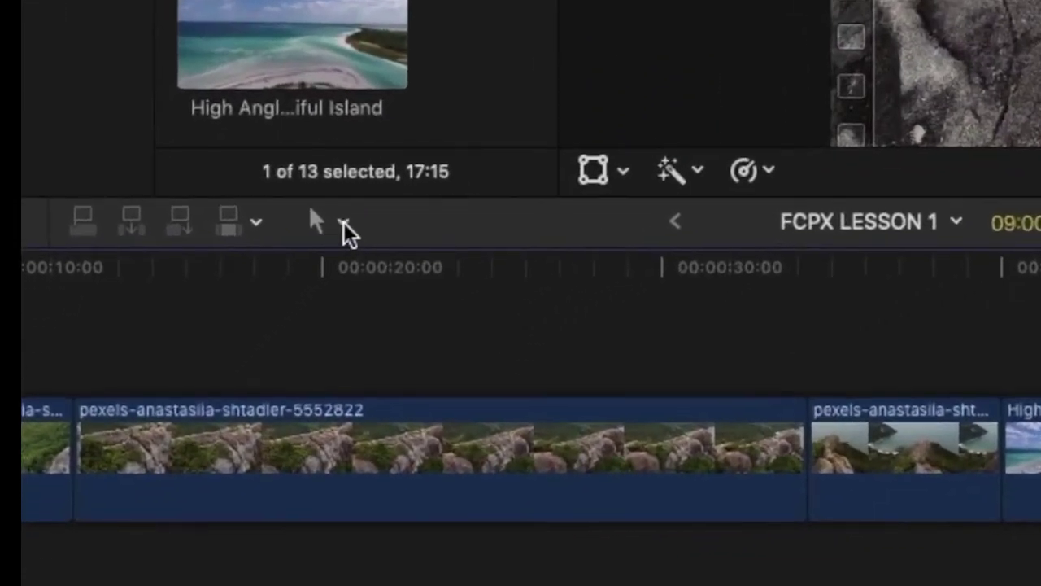
With the Trim tool, shorten the rock clip by 03:16 and trim the last and High Angle clips
{"action": "left_click", "coordinate": [343, 224]}
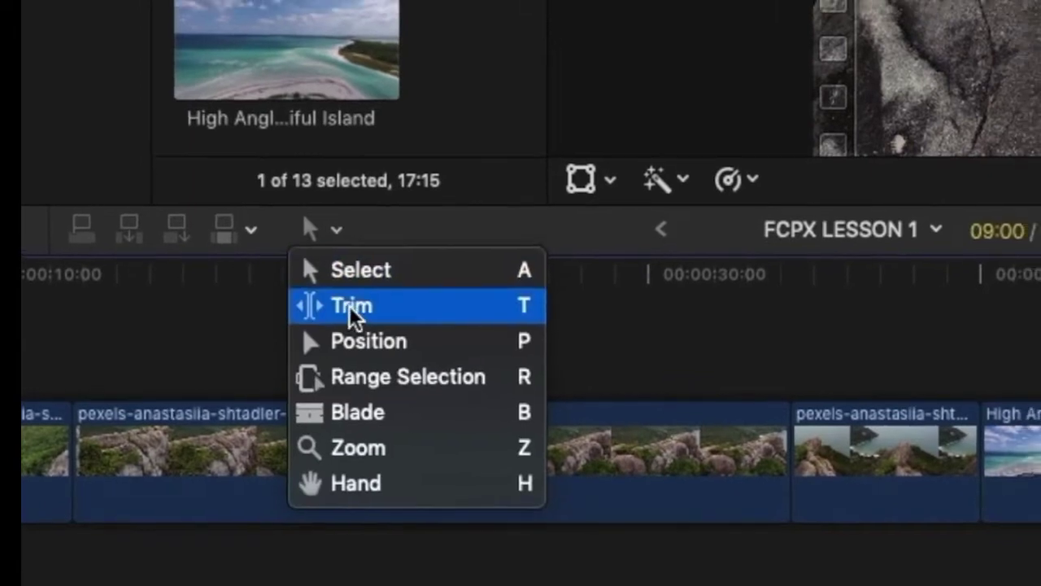
{"action": "left_click", "coordinate": [358, 299]}
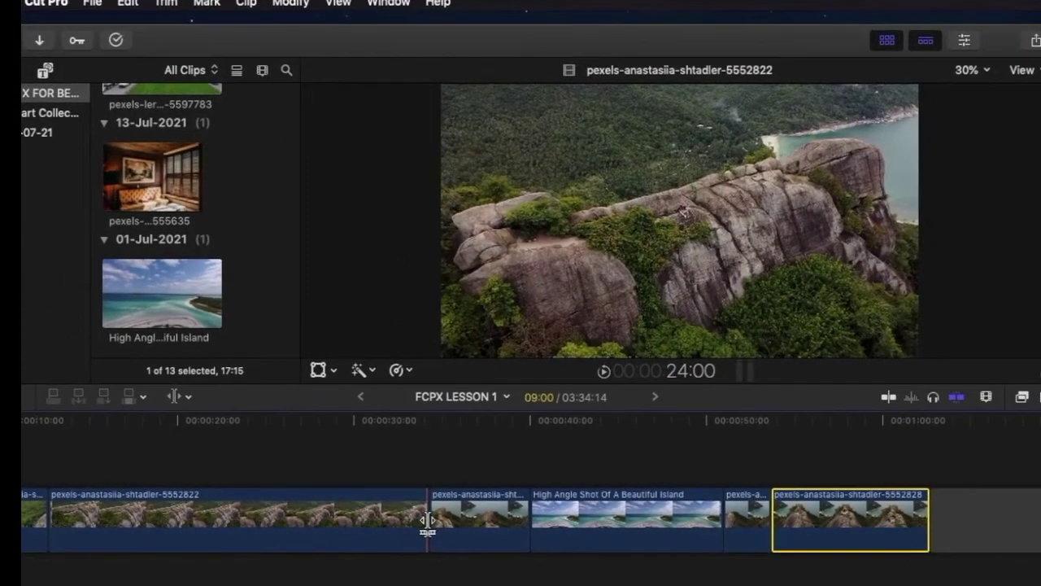
{"action": "left_click_drag", "start_coordinate": [488, 513], "coordinate": [550, 533]}
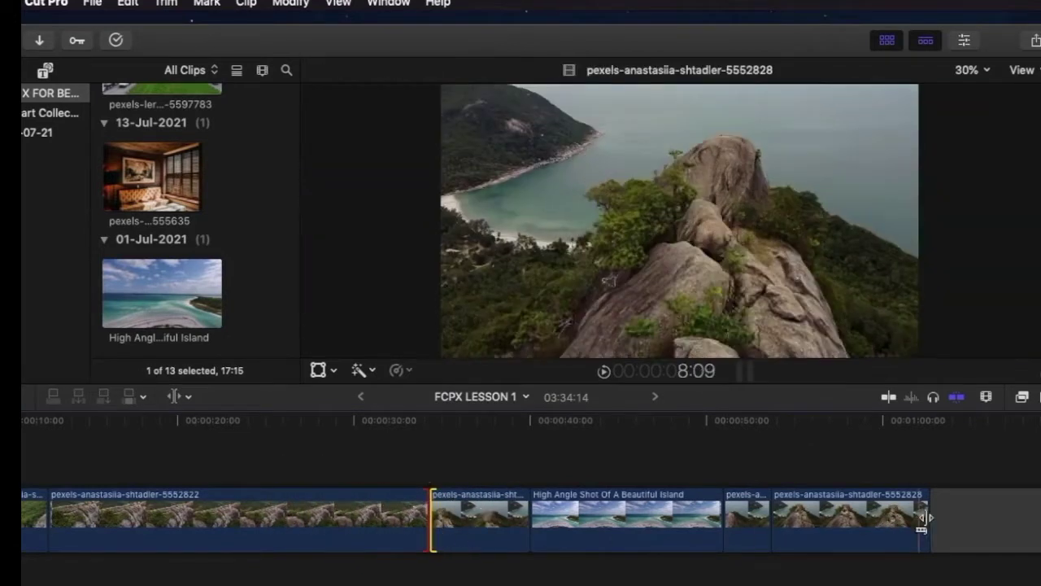
{"action": "left_click_drag", "start_coordinate": [930, 517], "coordinate": [903, 515]}
{"action": "left_click_drag", "start_coordinate": [726, 514], "coordinate": [642, 517]}
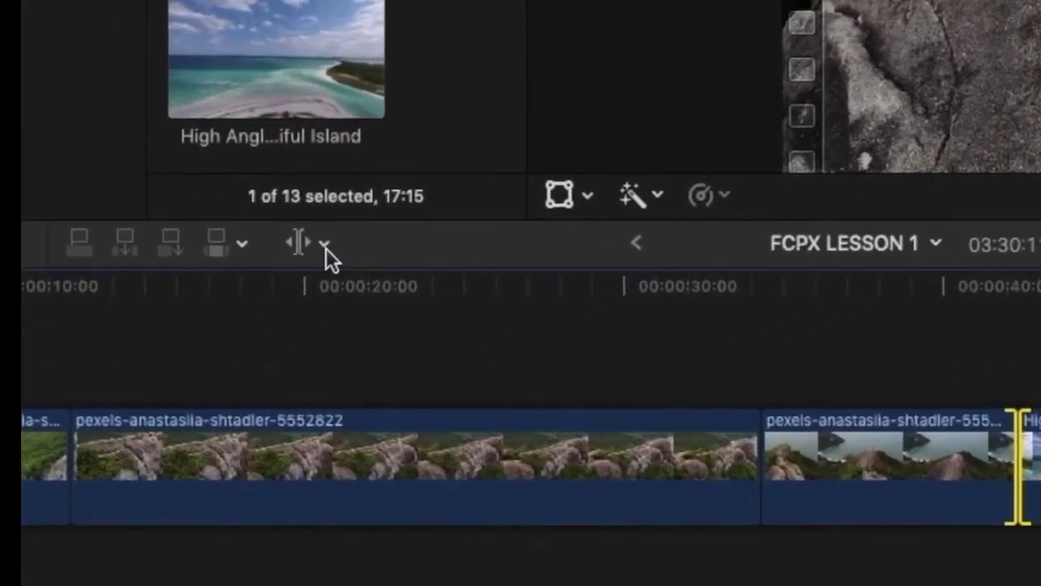
With the Position tool, move the clips after the long rock clip right to open a gap, undoing the last move
{"action": "left_click", "coordinate": [240, 338]}
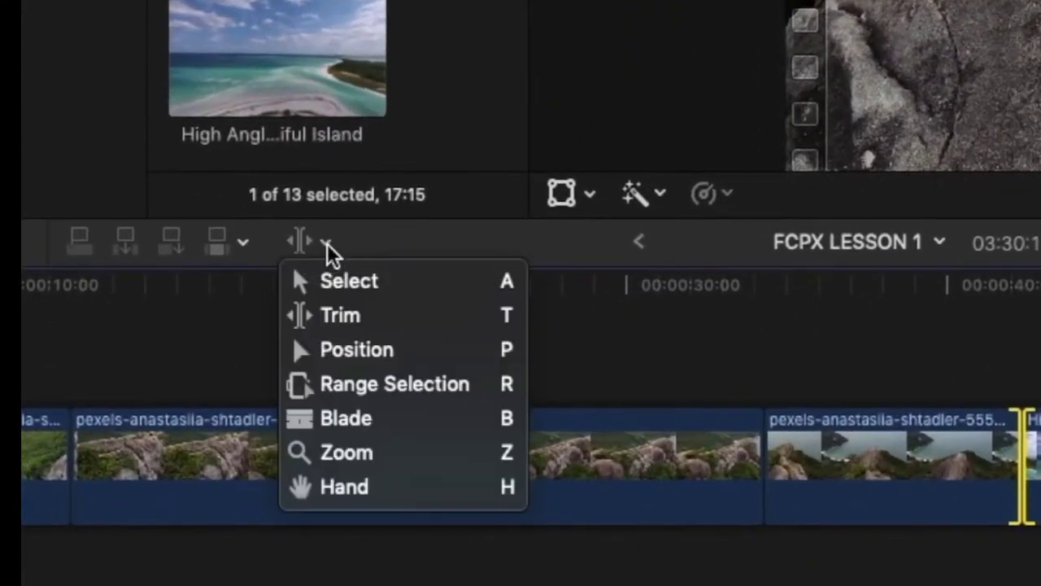
{"action": "left_click", "coordinate": [338, 350]}
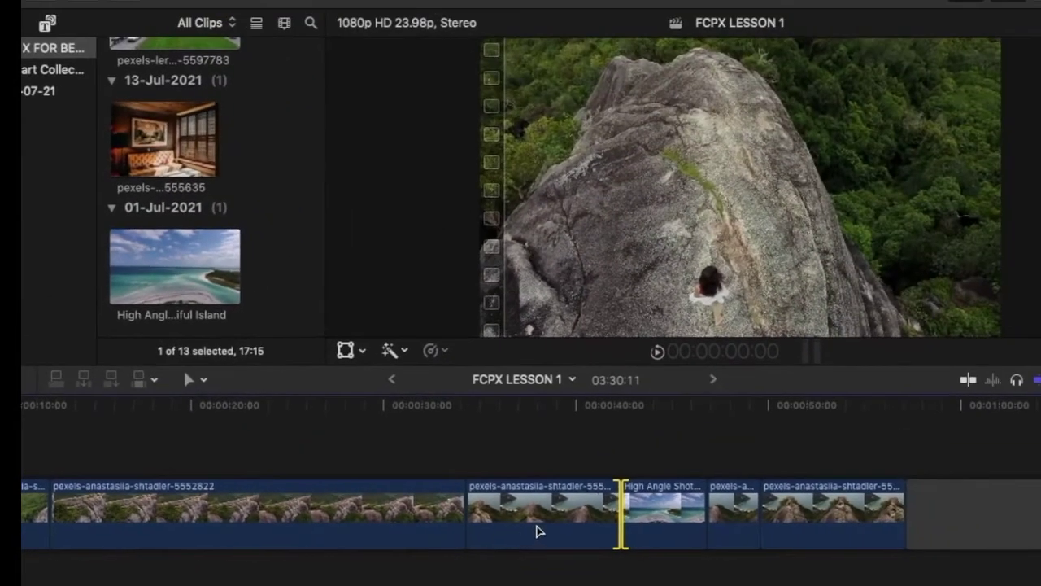
{"action": "left_click_drag", "start_coordinate": [535, 530], "coordinate": [603, 544]}
{"action": "left_click_drag", "start_coordinate": [731, 551], "coordinate": [736, 547]}
{"action": "left_click_drag", "start_coordinate": [847, 535], "coordinate": [493, 526]}
{"action": "left_click_drag", "start_coordinate": [702, 548], "coordinate": [575, 545]}
{"action": "key", "text": "cmd+z"}
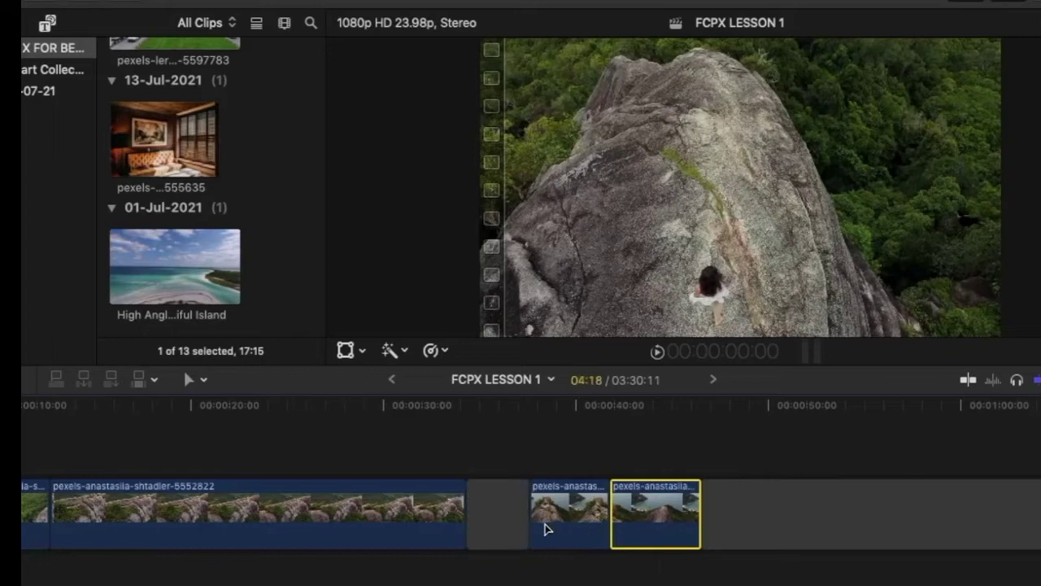
Switch to the Range Selection tool and select a range across the rock clip and later clips
{"action": "left_click", "coordinate": [205, 381]}
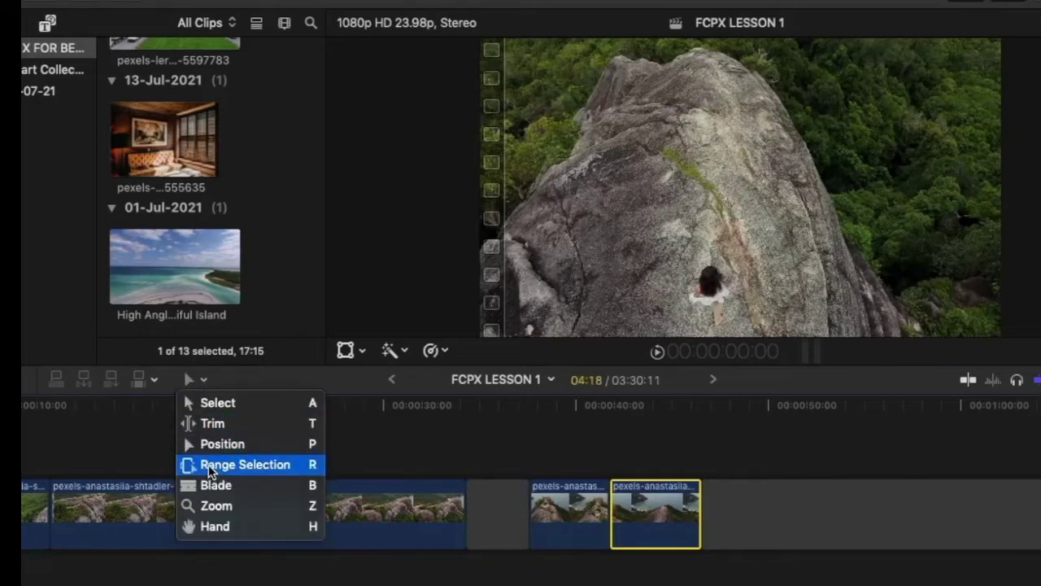
{"action": "left_click", "coordinate": [209, 465]}
{"action": "left_click_drag", "start_coordinate": [154, 513], "coordinate": [680, 515]}
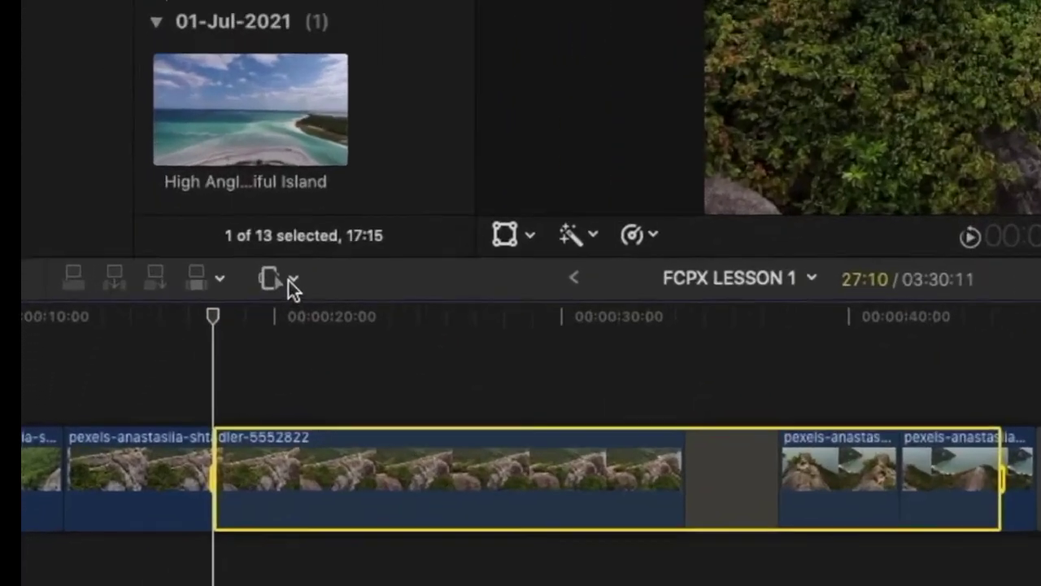
Blade the rock clip twice near its start and delete the short piece between the cuts
{"action": "left_click", "coordinate": [203, 379]}
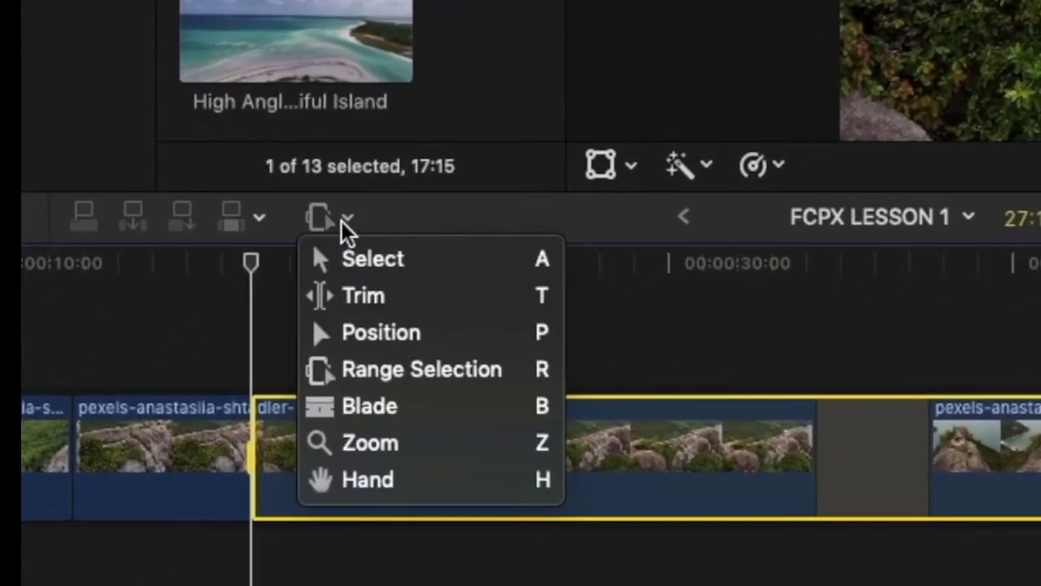
{"action": "left_click", "coordinate": [358, 403]}
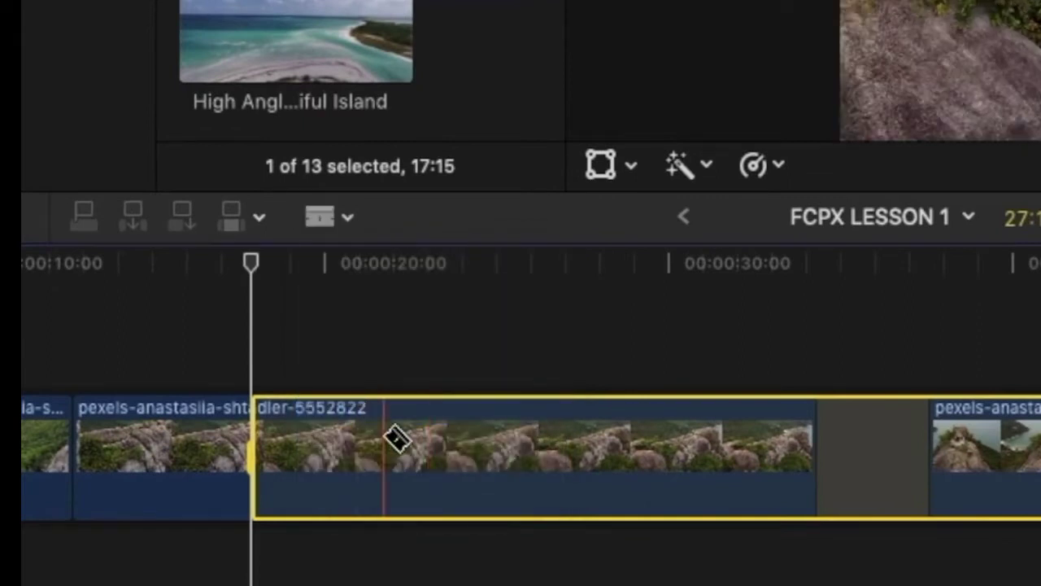
{"action": "left_click", "coordinate": [163, 439]}
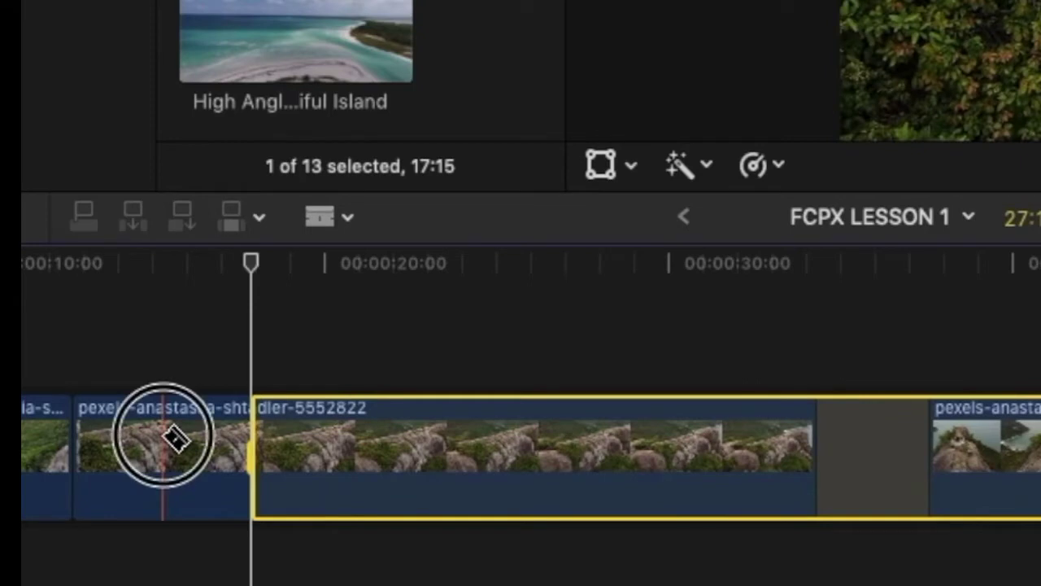
{"action": "left_click", "coordinate": [221, 443]}
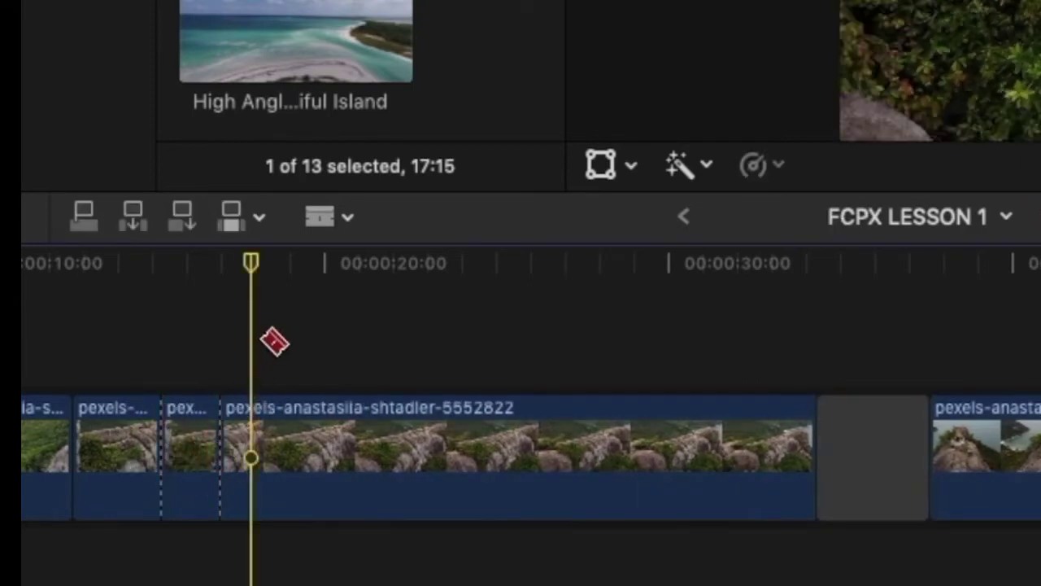
{"action": "left_click", "coordinate": [345, 218]}
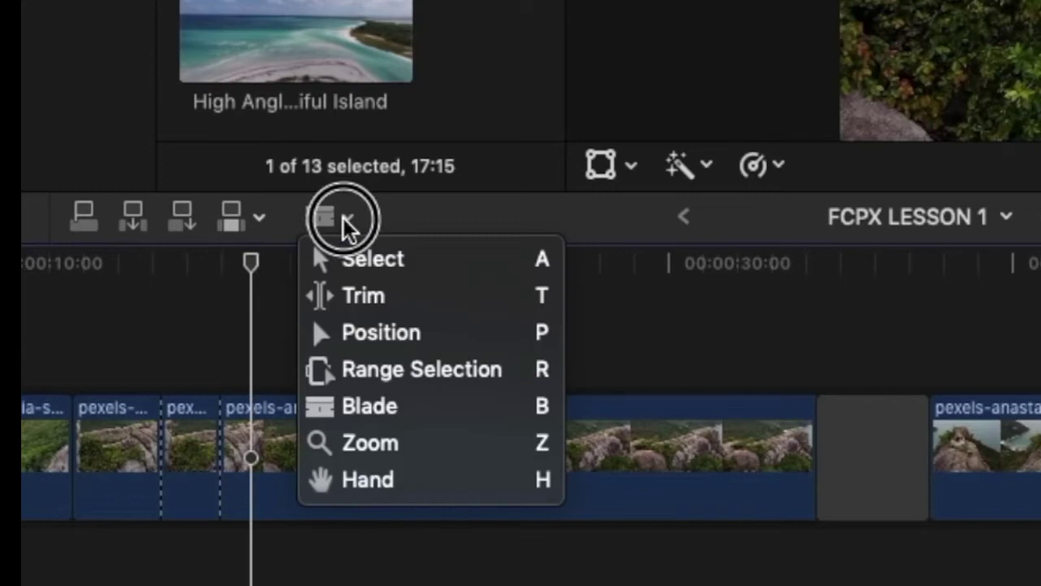
{"action": "left_click", "coordinate": [351, 261]}
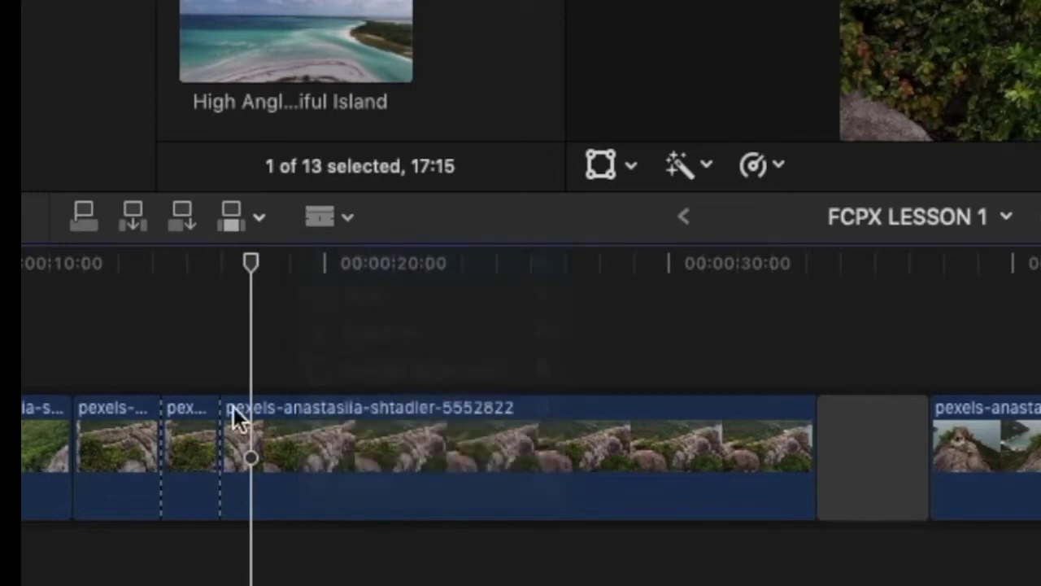
{"action": "left_click", "coordinate": [202, 453]}
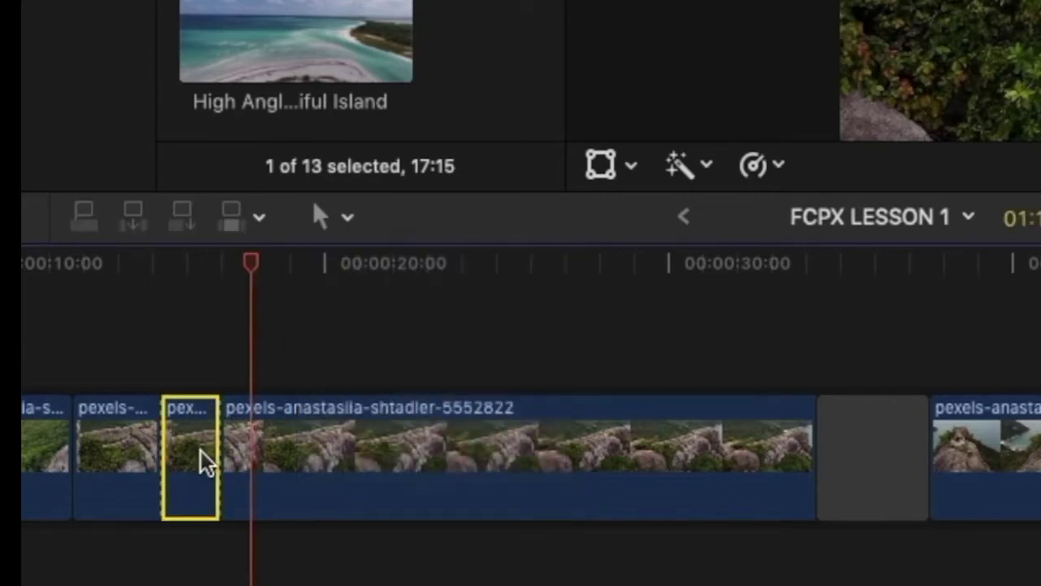
{"action": "key", "text": "Delete"}
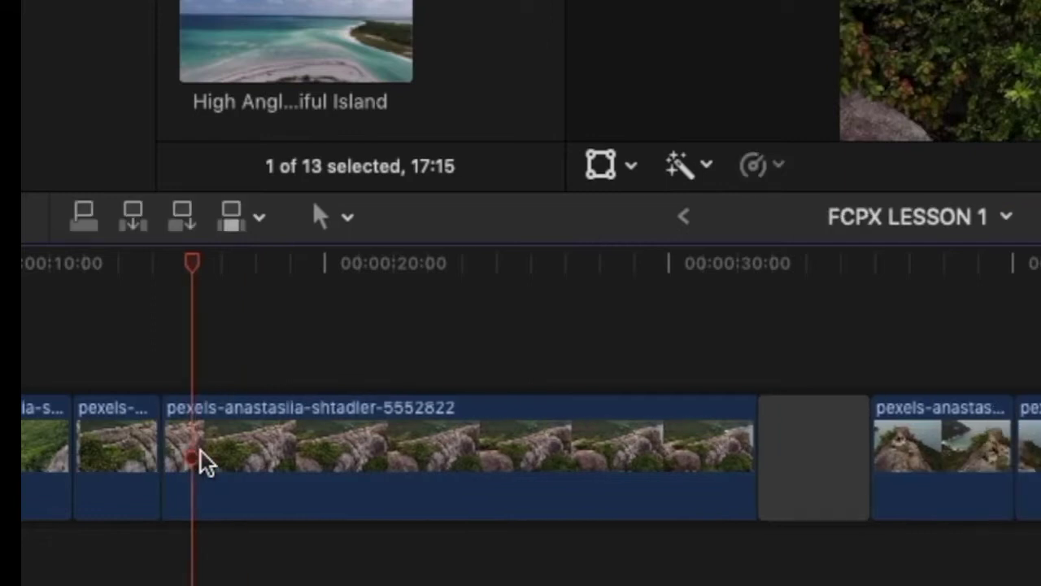
Cut another short piece from the rock clip near the 20-second mark and delete it
{"action": "left_click", "coordinate": [356, 262]}
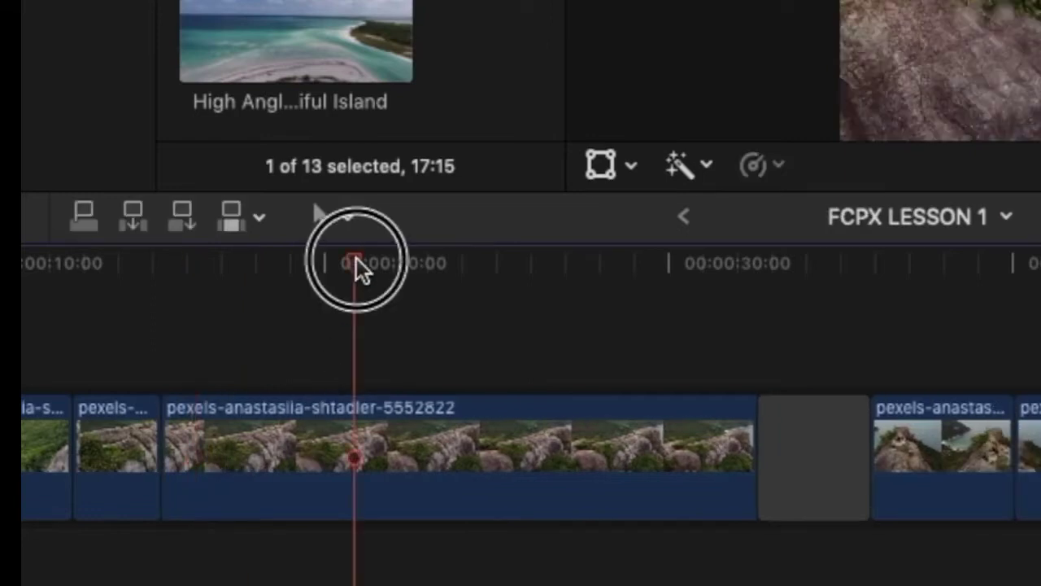
{"action": "left_click", "coordinate": [355, 260]}
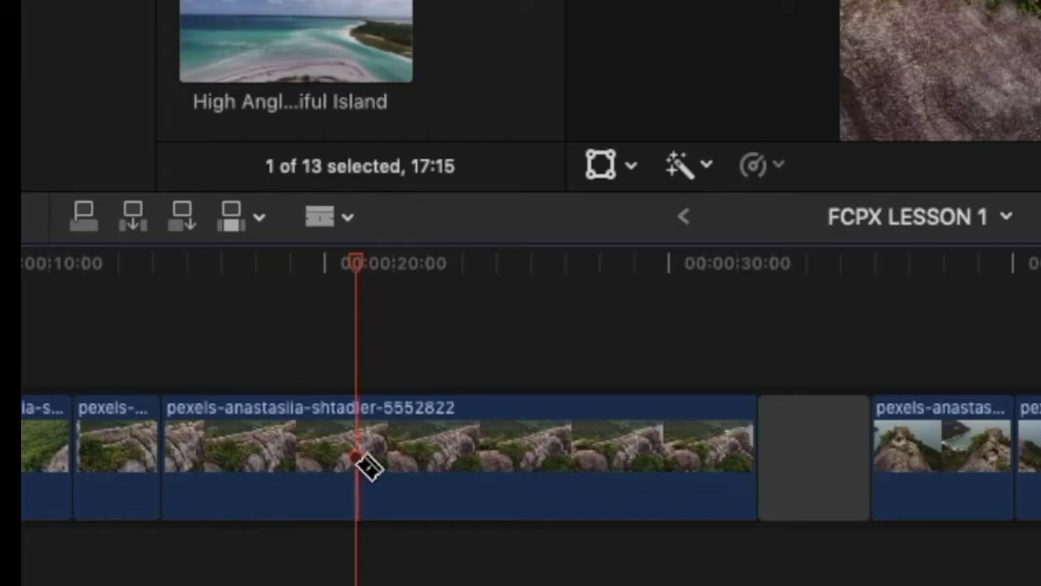
{"action": "left_click", "coordinate": [359, 459]}
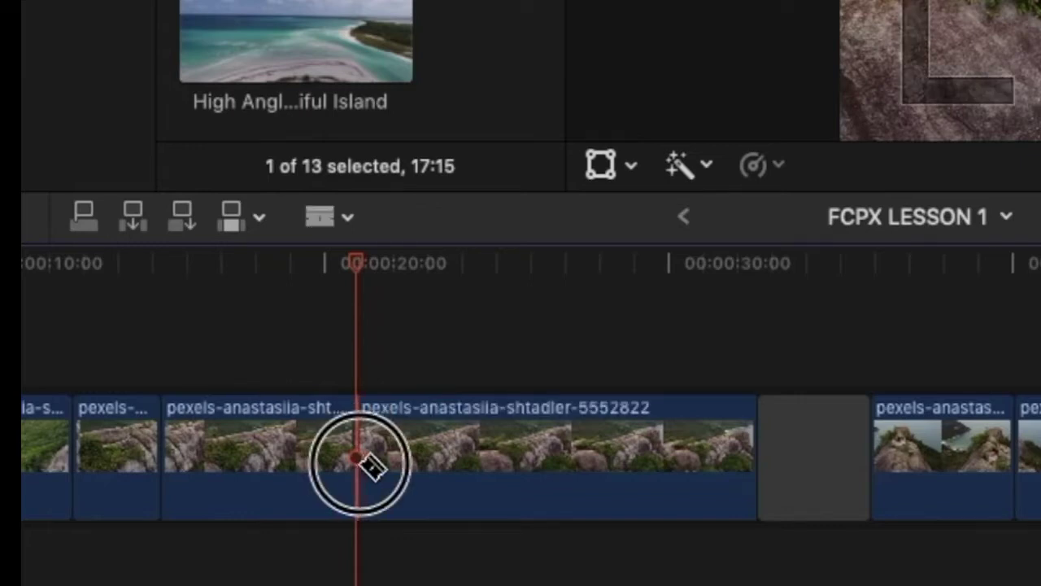
{"action": "left_click", "coordinate": [452, 466]}
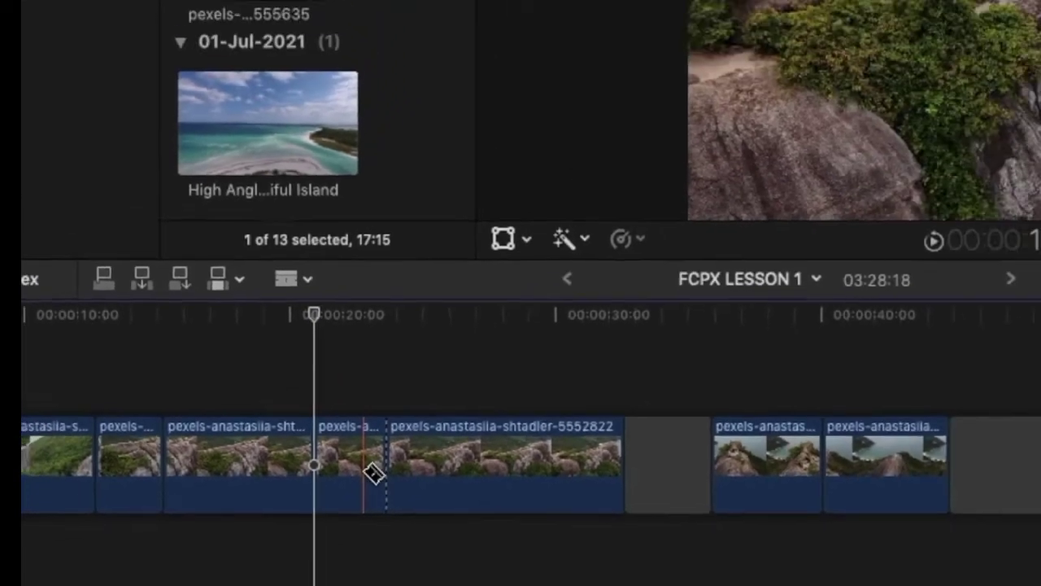
{"action": "key", "text": "a"}
{"action": "left_click", "coordinate": [344, 480]}
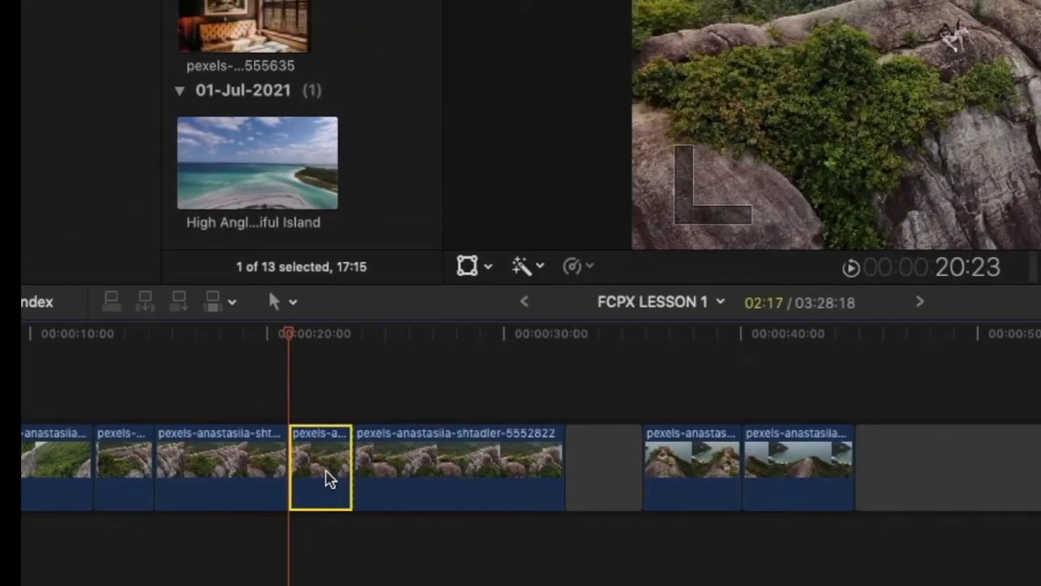
{"action": "key", "text": "Delete"}
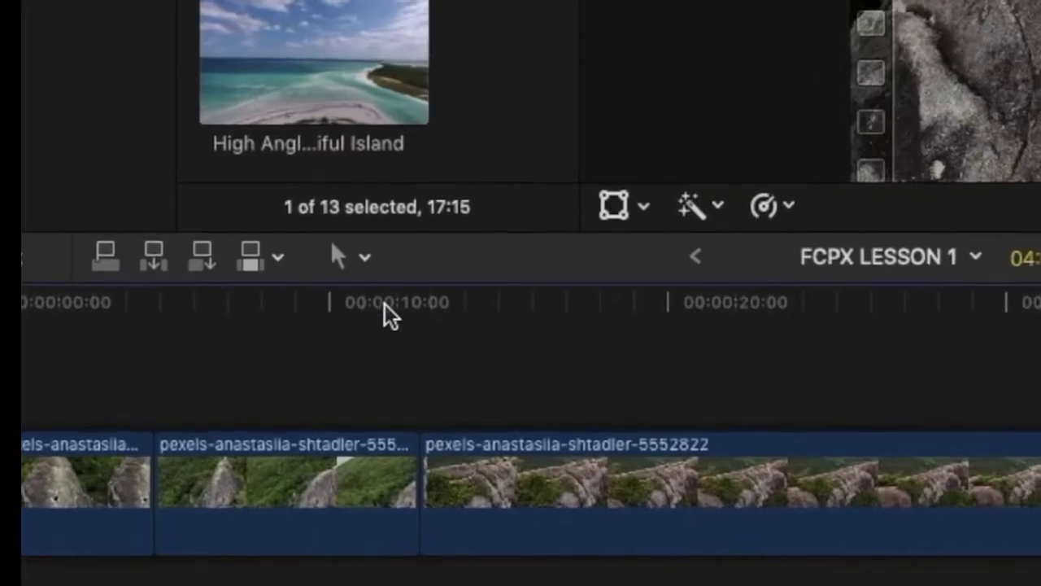
Zoom in on the timeline three times with the Zoom tool
{"action": "left_click", "coordinate": [294, 303]}
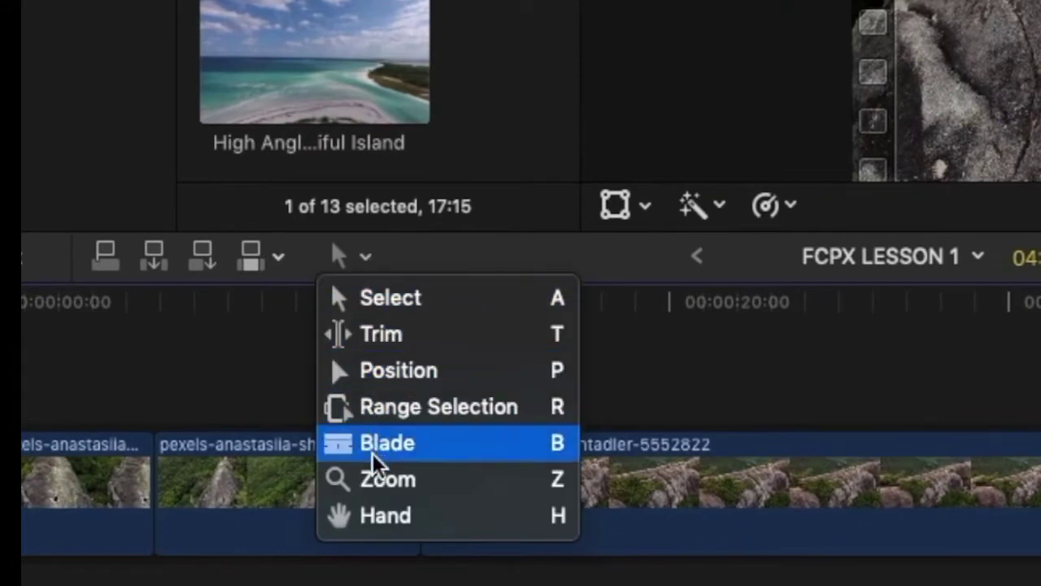
{"action": "left_click", "coordinate": [375, 479]}
{"action": "left_click", "coordinate": [422, 481]}
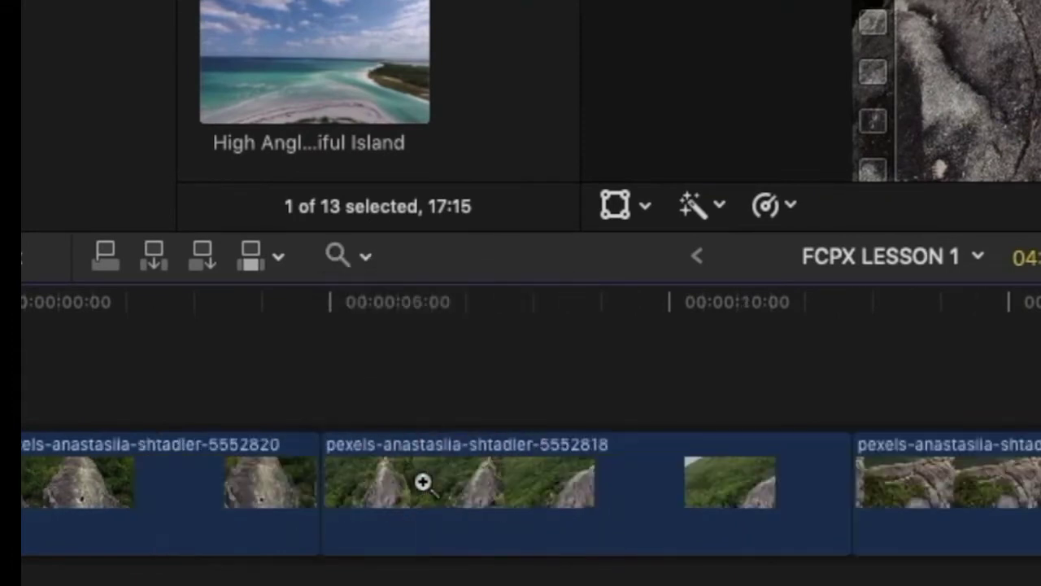
{"action": "left_click", "coordinate": [423, 482]}
{"action": "left_click", "coordinate": [423, 482]}
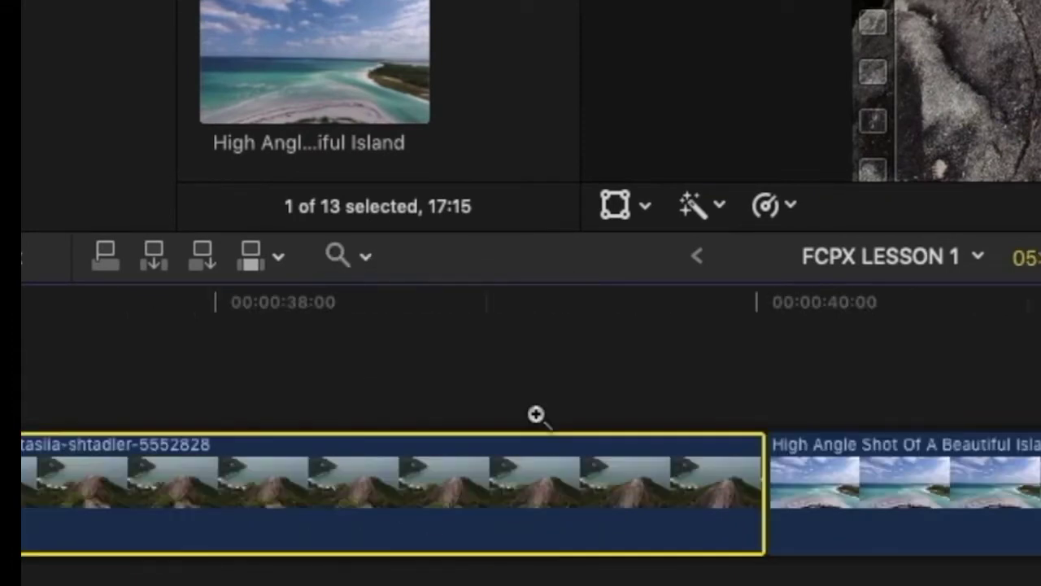
Pan across the timeline with the Hand tool to see other clips
{"action": "left_click", "coordinate": [365, 257]}
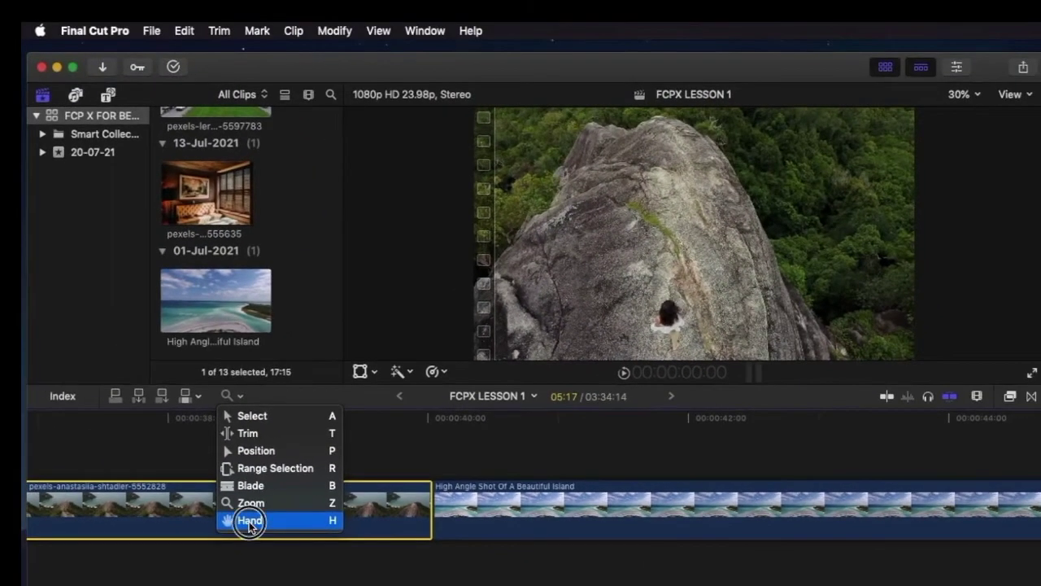
{"action": "left_click", "coordinate": [249, 521]}
{"action": "left_click_drag", "start_coordinate": [233, 511], "coordinate": [552, 518]}
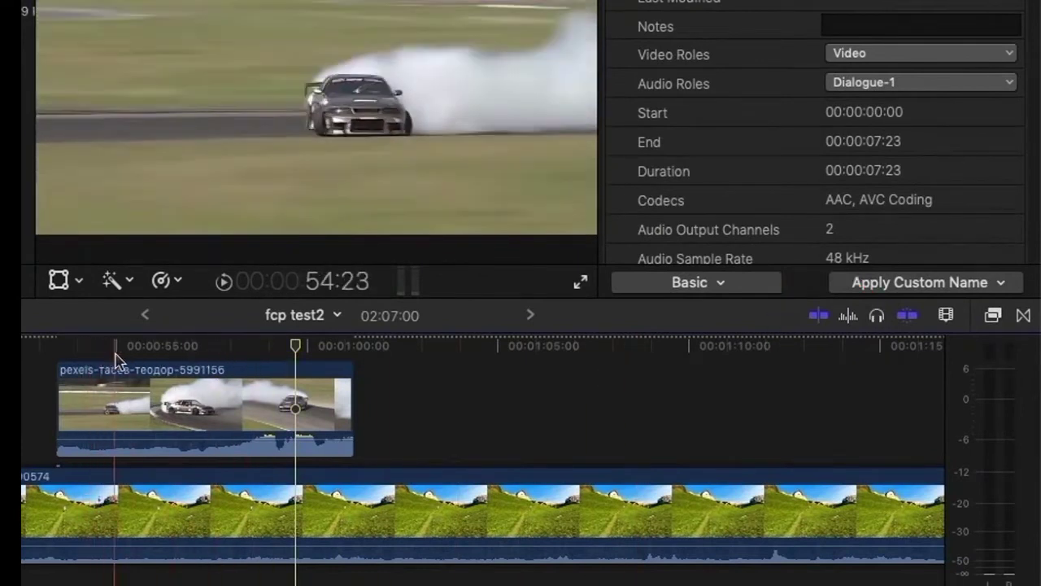
Toggle video and audio skimming off and on, scrubbing the playhead through the drift clip
{"action": "left_click", "coordinate": [819, 319]}
{"action": "left_click", "coordinate": [816, 321]}
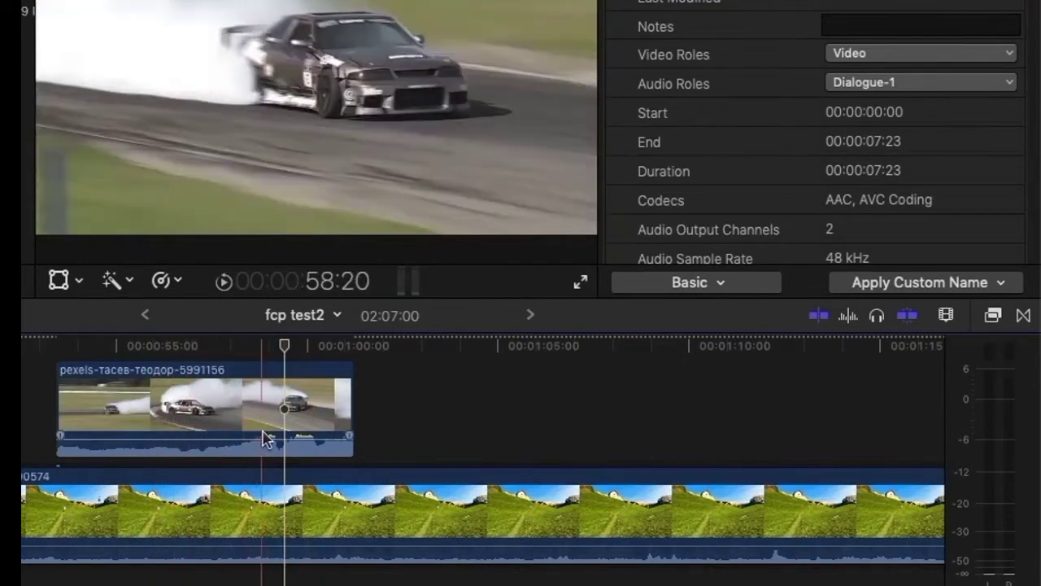
{"action": "left_click", "coordinate": [847, 321]}
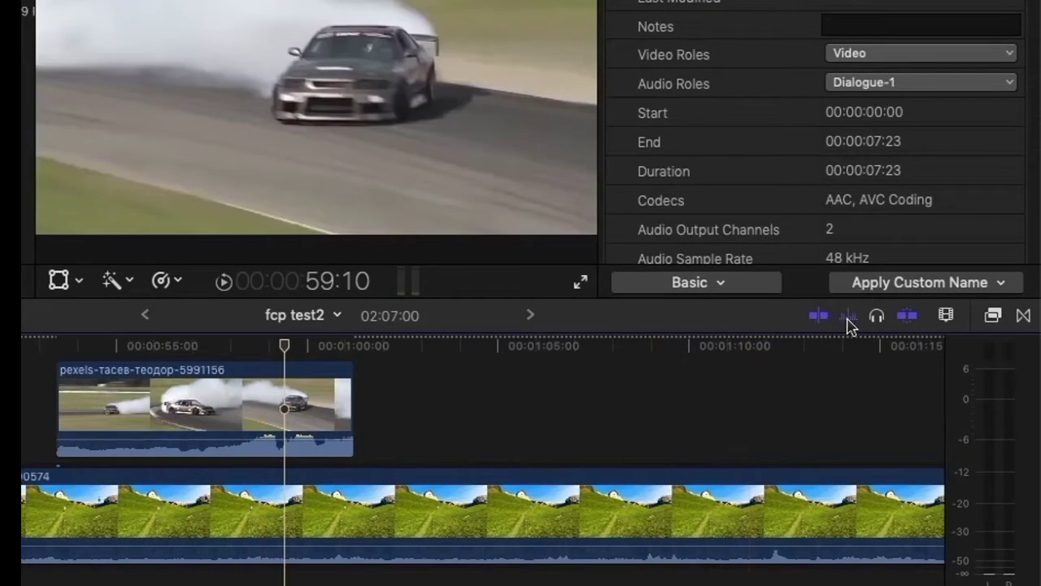
{"action": "key", "text": "s"}
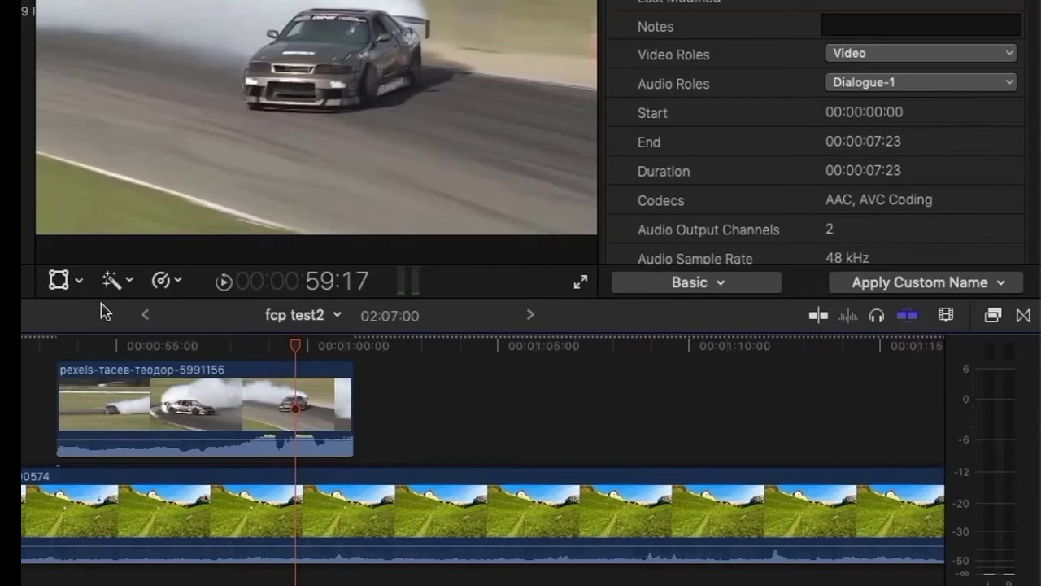
{"action": "mouse_move", "coordinate": [295, 356]}
{"action": "left_mouse_down"}
{"action": "mouse_move", "coordinate": [246, 356]}
{"action": "mouse_move", "coordinate": [285, 358]}
{"action": "left_mouse_up"}
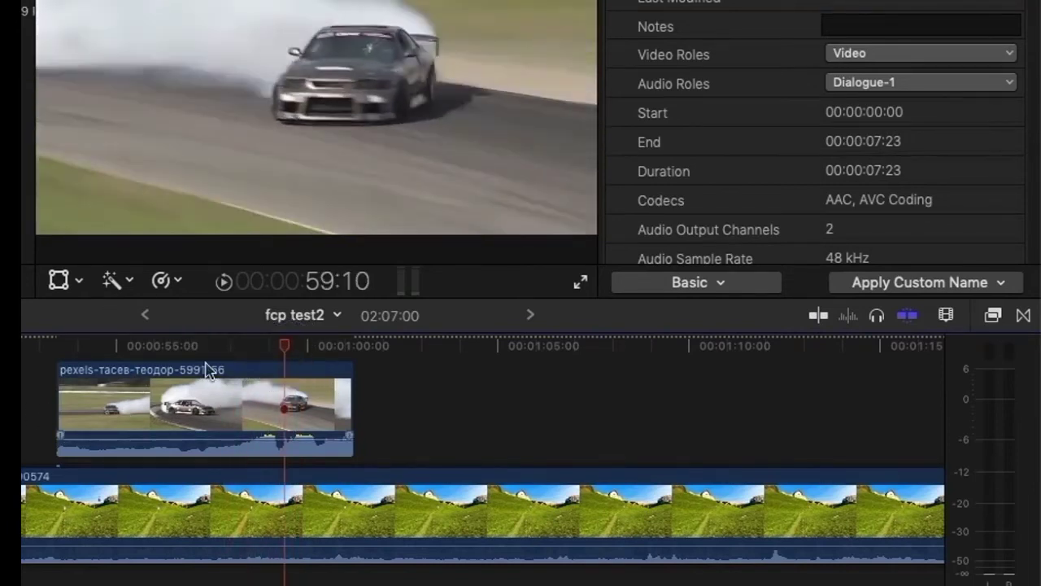
{"action": "left_click", "coordinate": [820, 317]}
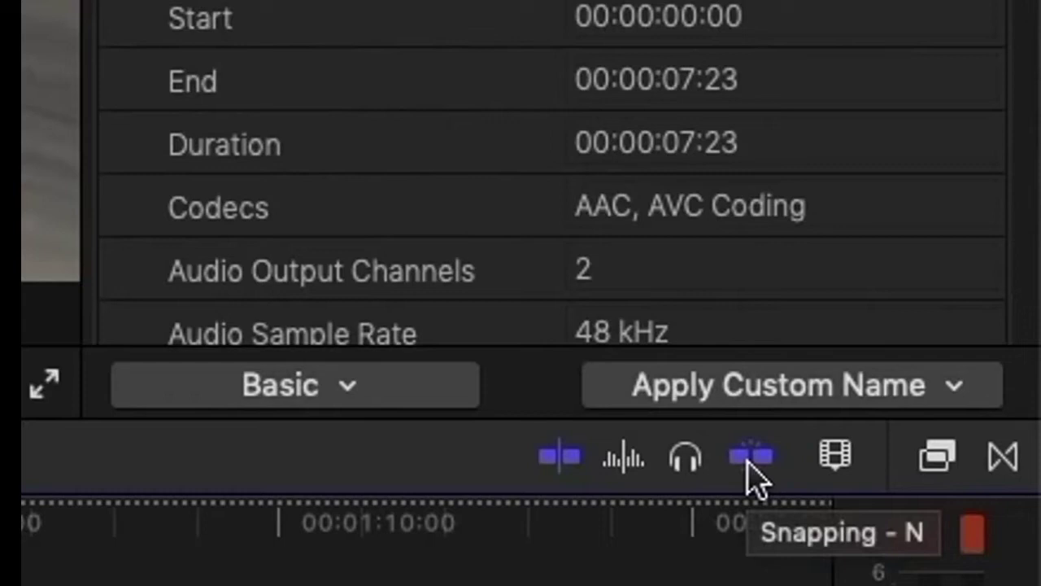
Toggle snapping off and on, toggle audio skimming, and show the clip appearance settings
{"action": "left_click", "coordinate": [750, 463]}
{"action": "left_click", "coordinate": [750, 464]}
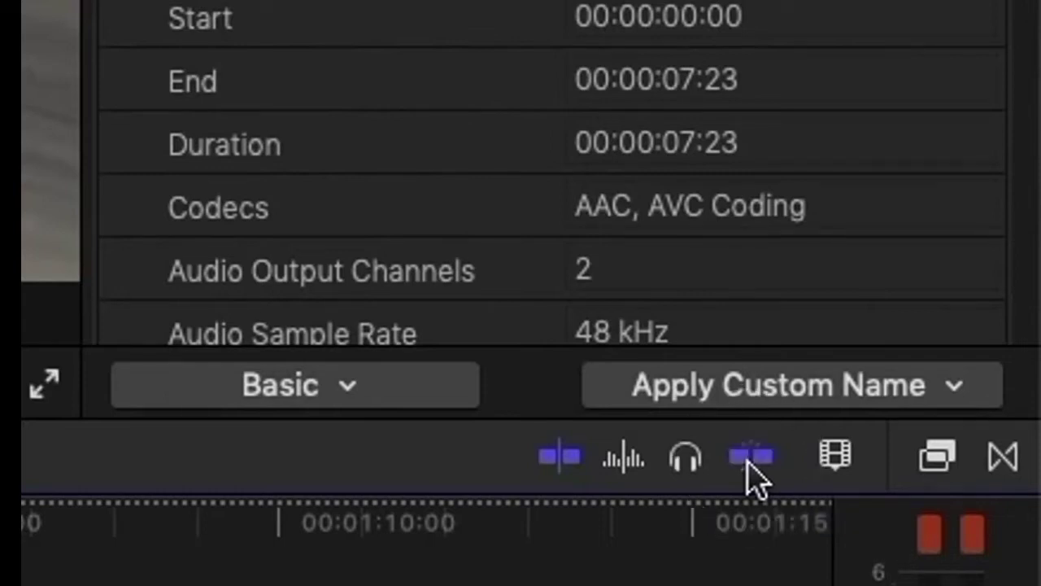
{"action": "left_click", "coordinate": [694, 455]}
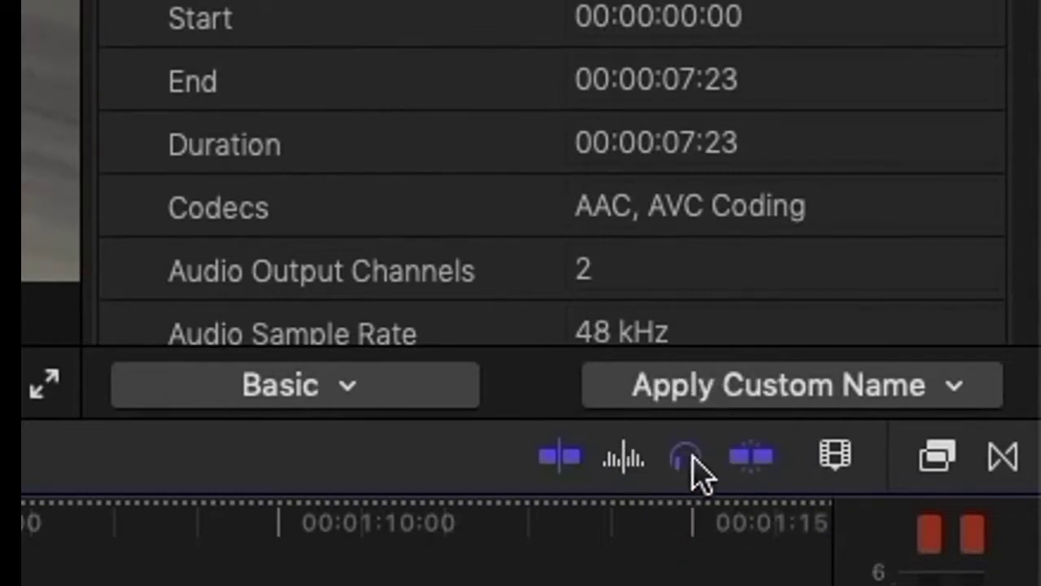
{"action": "left_click", "coordinate": [838, 464]}
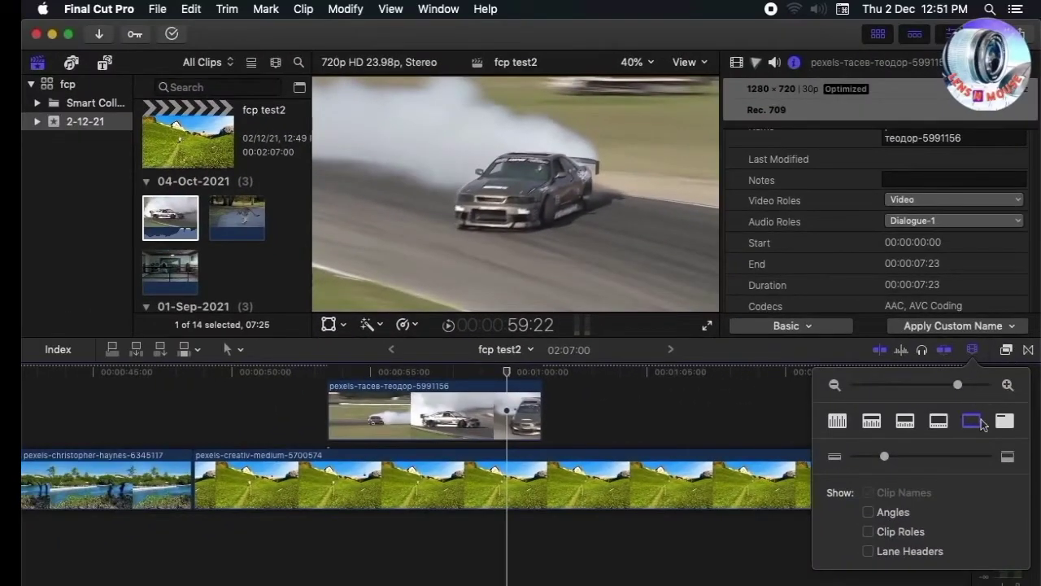
Try each clip appearance style, settling on large filmstrips with thin waveforms
{"action": "left_click", "coordinate": [1005, 422]}
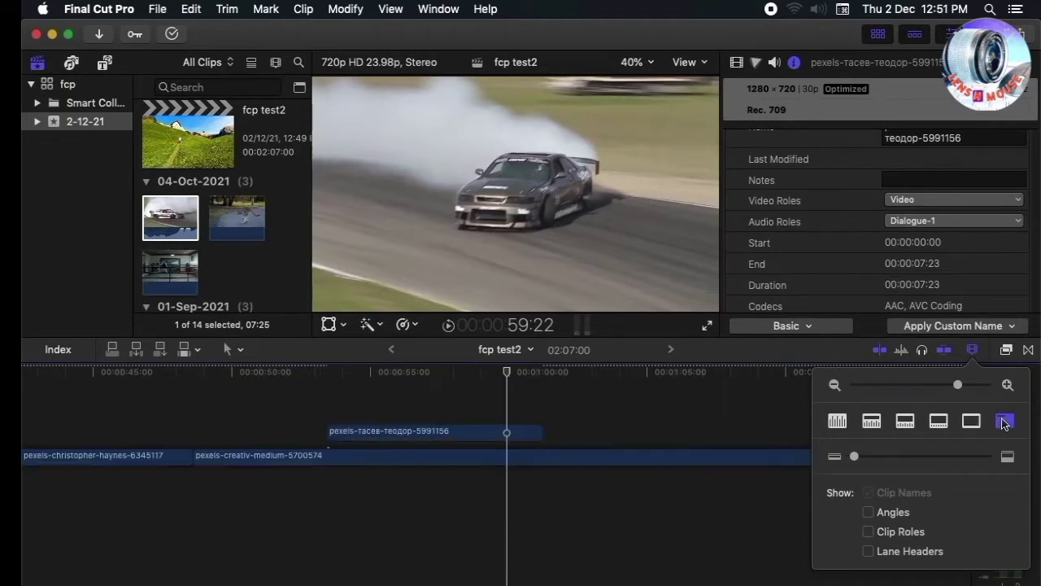
{"action": "left_click", "coordinate": [973, 422]}
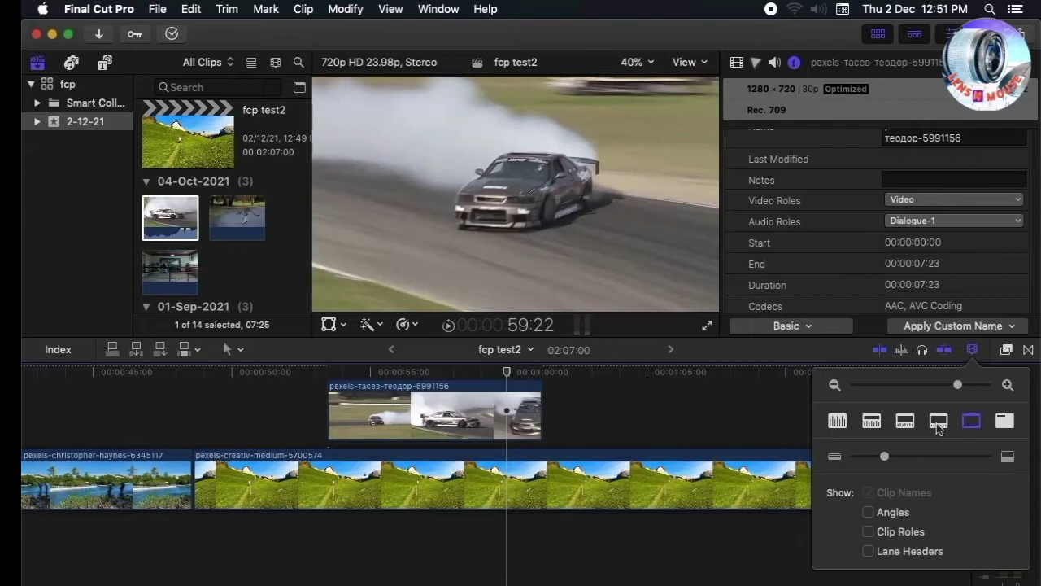
{"action": "left_click", "coordinate": [938, 424]}
{"action": "left_click", "coordinate": [908, 423]}
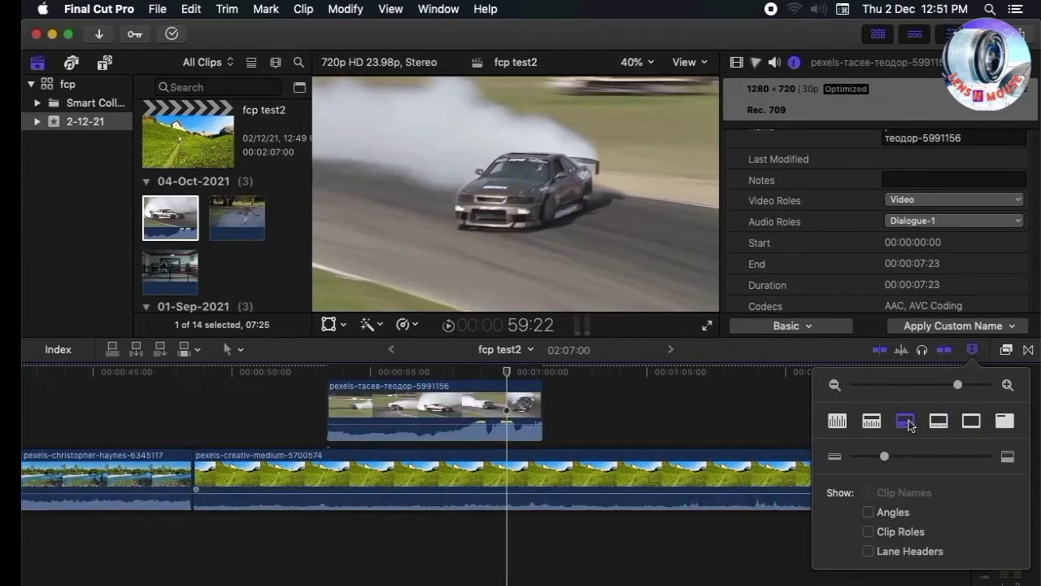
{"action": "left_click", "coordinate": [873, 424]}
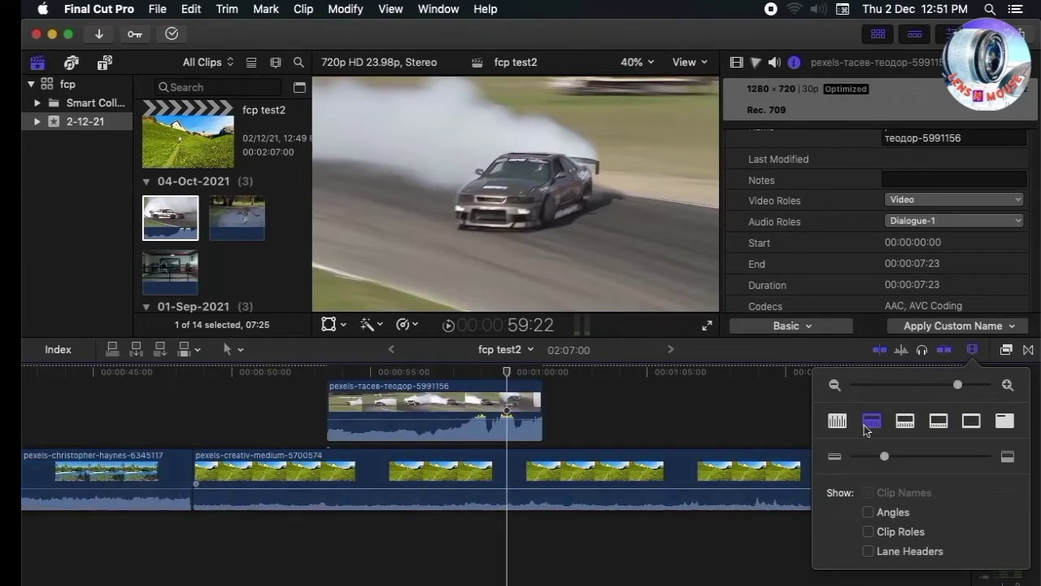
{"action": "left_click", "coordinate": [834, 425]}
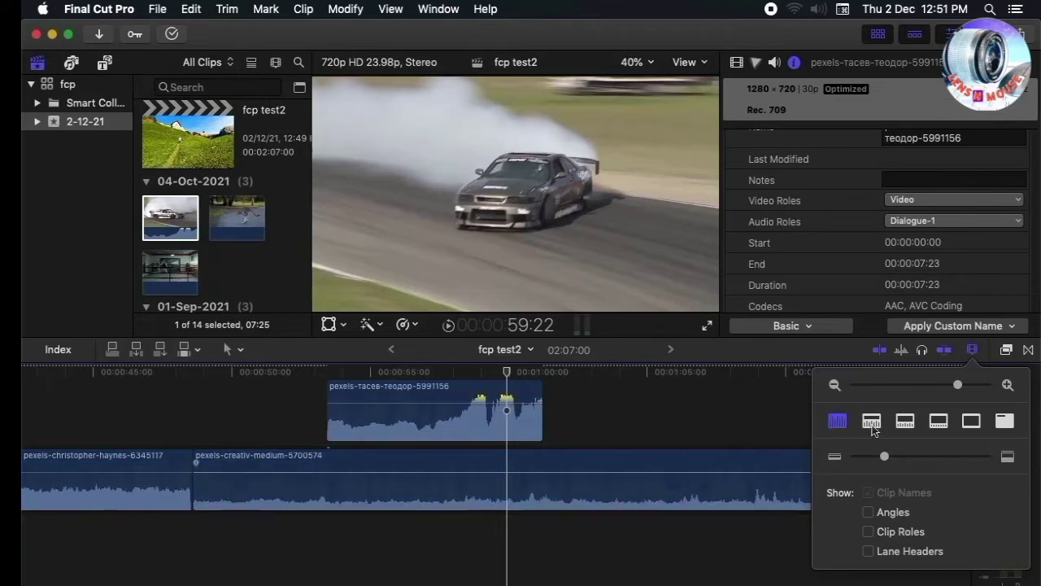
{"action": "left_click", "coordinate": [938, 423]}
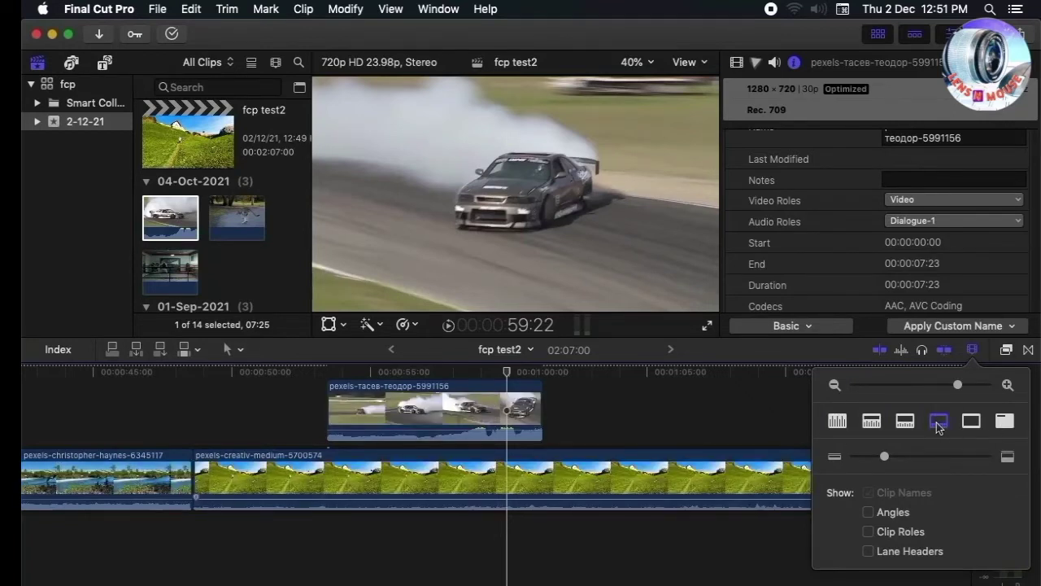
Zoom the timeline out, shorten the project to 01:12:19, and shrink clips to thin strips
{"action": "left_click_drag", "start_coordinate": [962, 392], "coordinate": [918, 385]}
{"action": "key", "text": "super+z"}
{"action": "scroll", "coordinate": [686, 414], "scroll_direction": "left", "scroll_amount": 10}
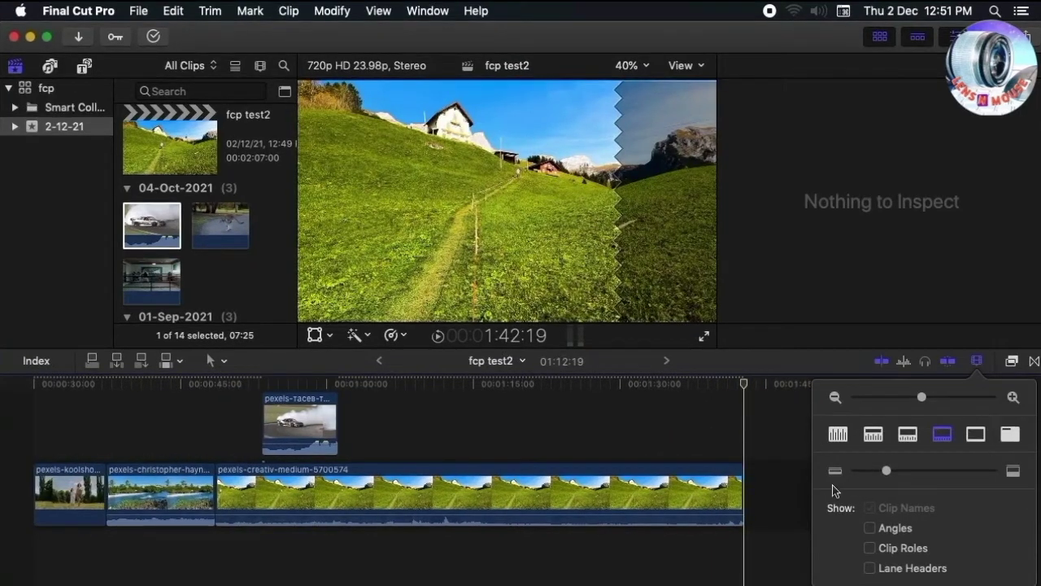
{"action": "mouse_move", "coordinate": [887, 474]}
{"action": "left_mouse_down"}
{"action": "mouse_move", "coordinate": [895, 480]}
{"action": "mouse_move", "coordinate": [868, 483]}
{"action": "left_mouse_up"}
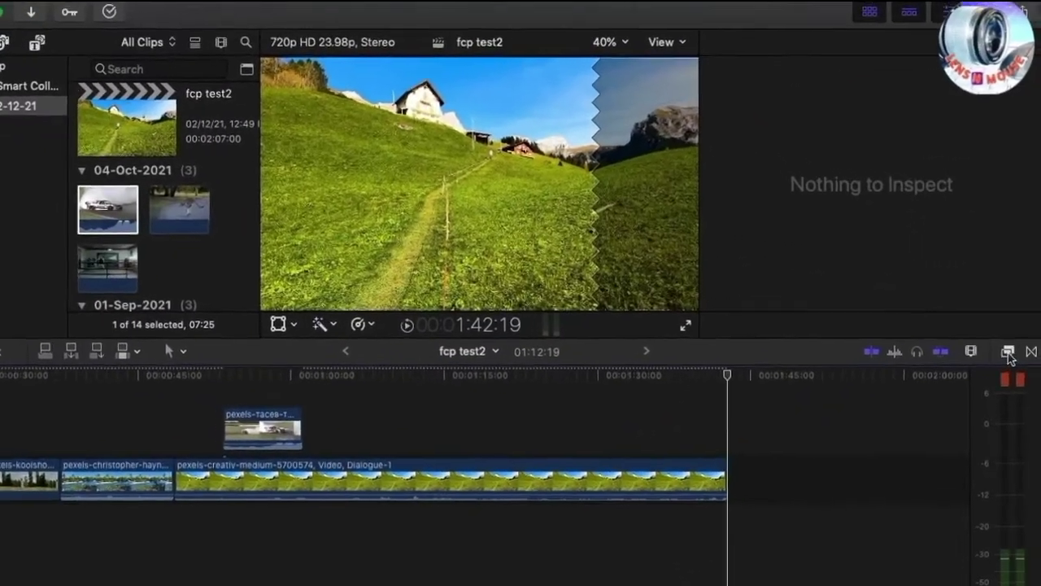
Browse the Keying, Distortion, Comic Looks and Color Presets effects, then show the Lights transitions
{"action": "left_click", "coordinate": [1011, 361]}
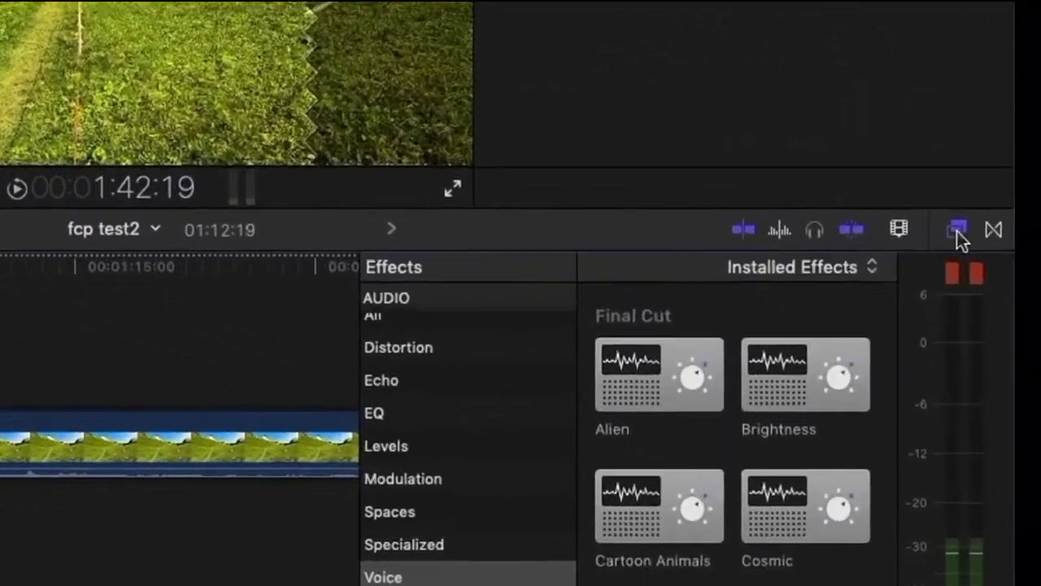
{"action": "scroll", "coordinate": [574, 442], "scroll_direction": "up", "scroll_amount": 10}
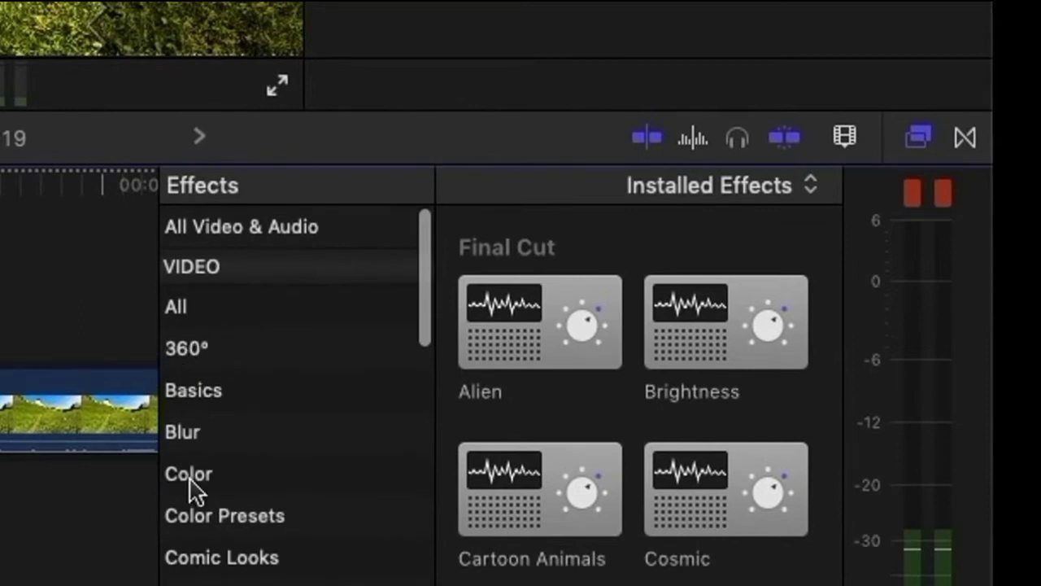
{"action": "scroll", "coordinate": [181, 494], "scroll_direction": "down", "scroll_amount": 5}
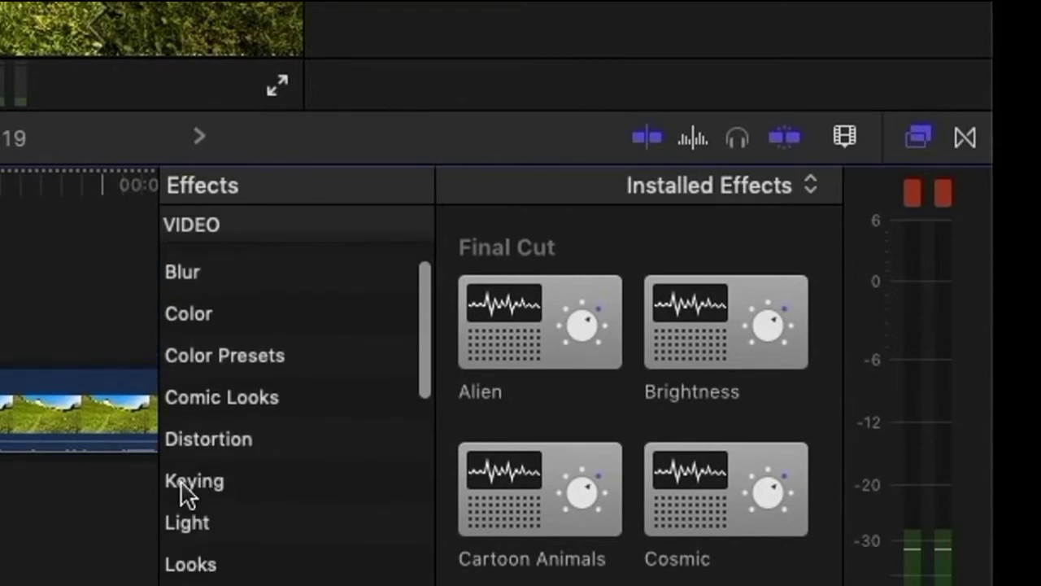
{"action": "left_click", "coordinate": [181, 482]}
{"action": "left_click", "coordinate": [200, 448]}
{"action": "left_click", "coordinate": [205, 403]}
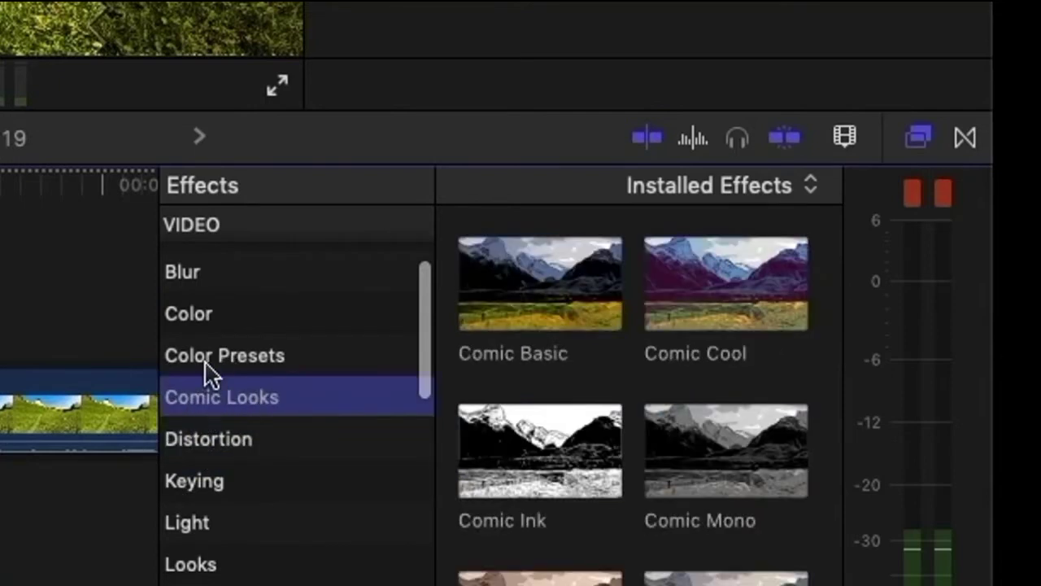
{"action": "left_click", "coordinate": [209, 364]}
{"action": "left_click", "coordinate": [195, 486]}
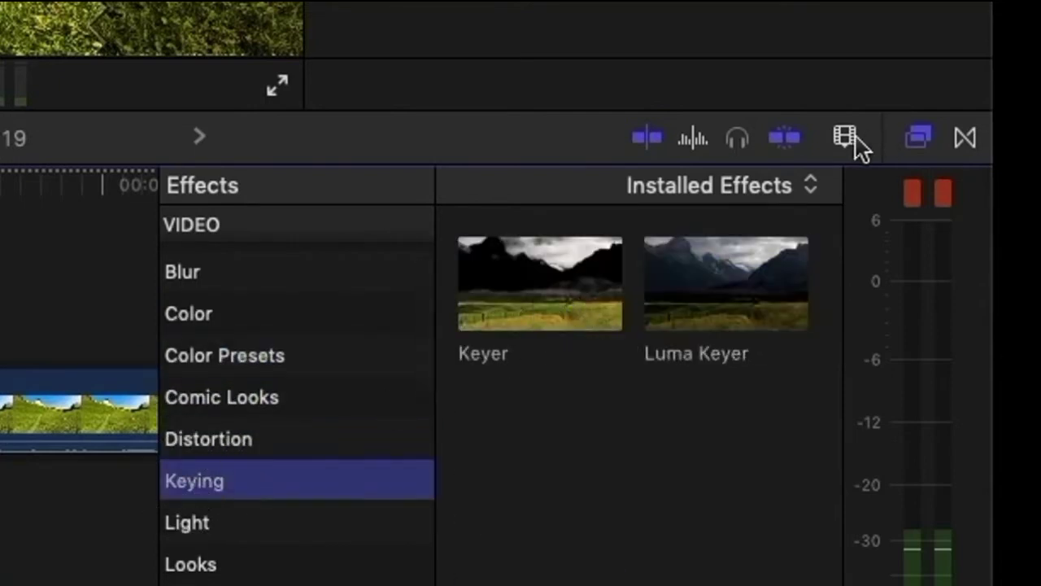
{"action": "left_click", "coordinate": [967, 140]}
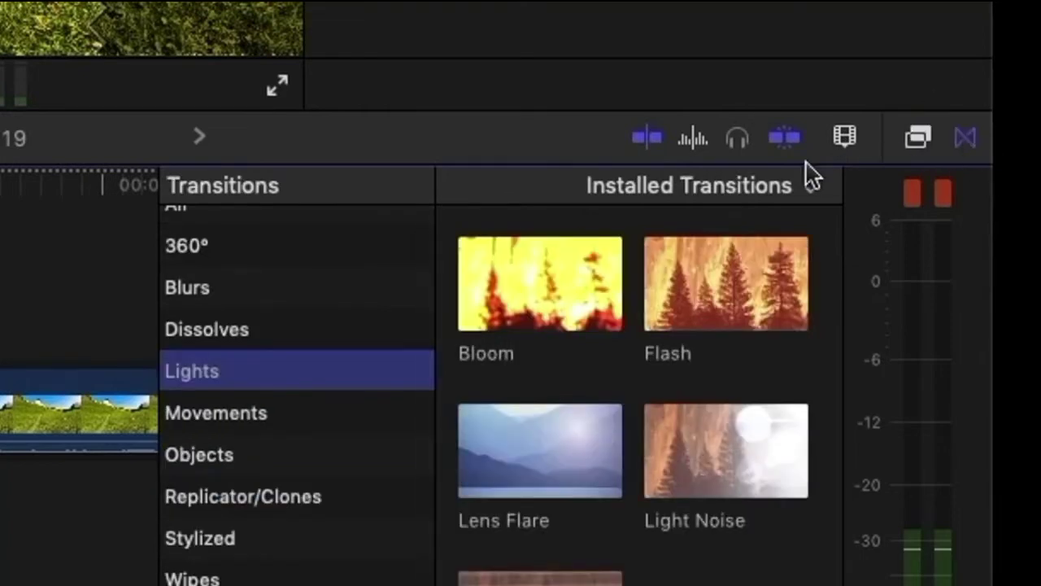
Browse the transition categories from Blurs through Stylized to Wipes
{"action": "left_click", "coordinate": [202, 295]}
{"action": "left_click", "coordinate": [203, 332]}
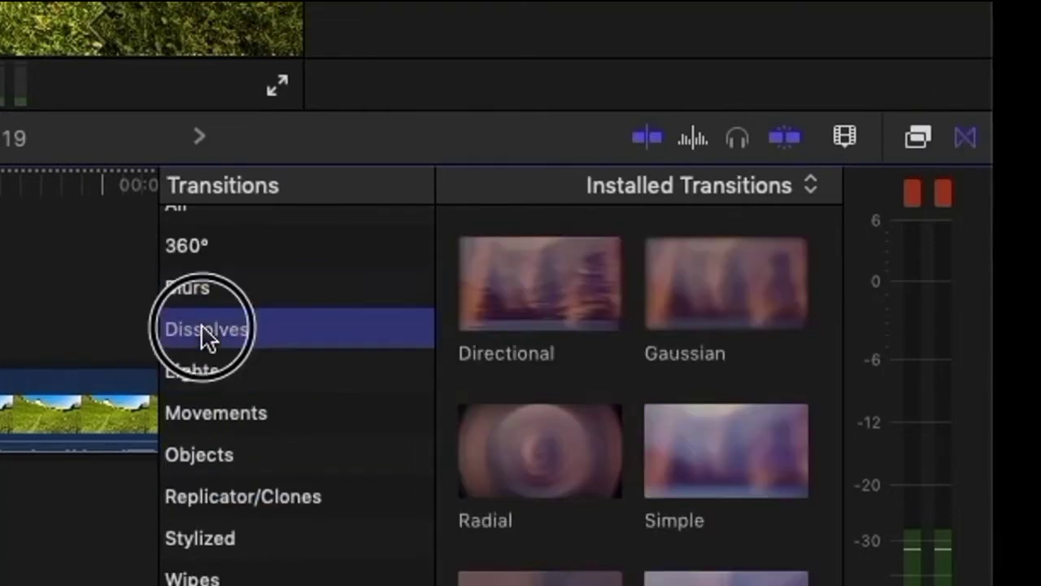
{"action": "left_click", "coordinate": [199, 376]}
{"action": "left_click", "coordinate": [196, 425]}
{"action": "left_click", "coordinate": [200, 456]}
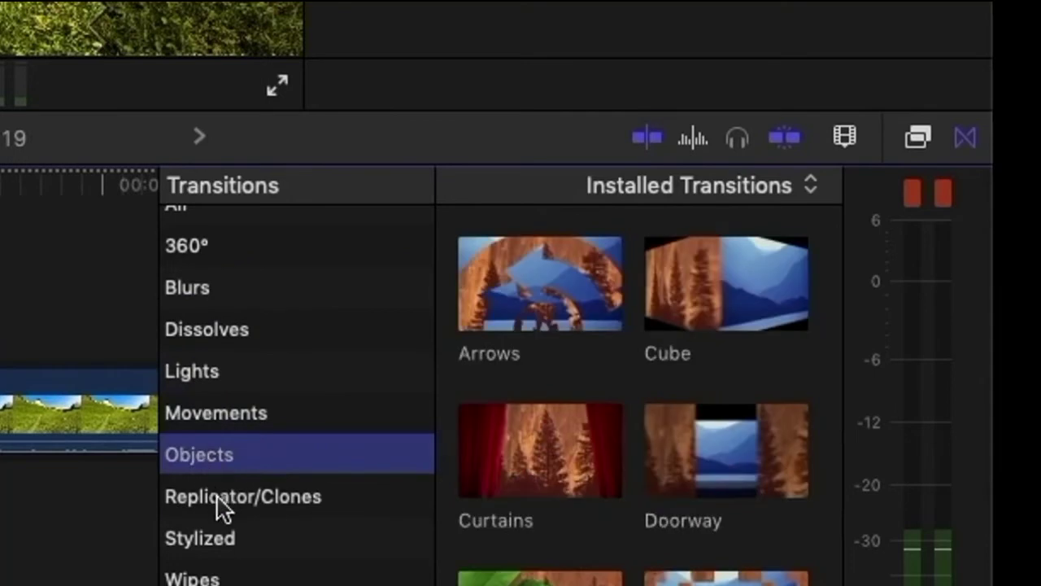
{"action": "left_click", "coordinate": [220, 498]}
{"action": "left_click", "coordinate": [203, 538]}
{"action": "left_click", "coordinate": [664, 574]}
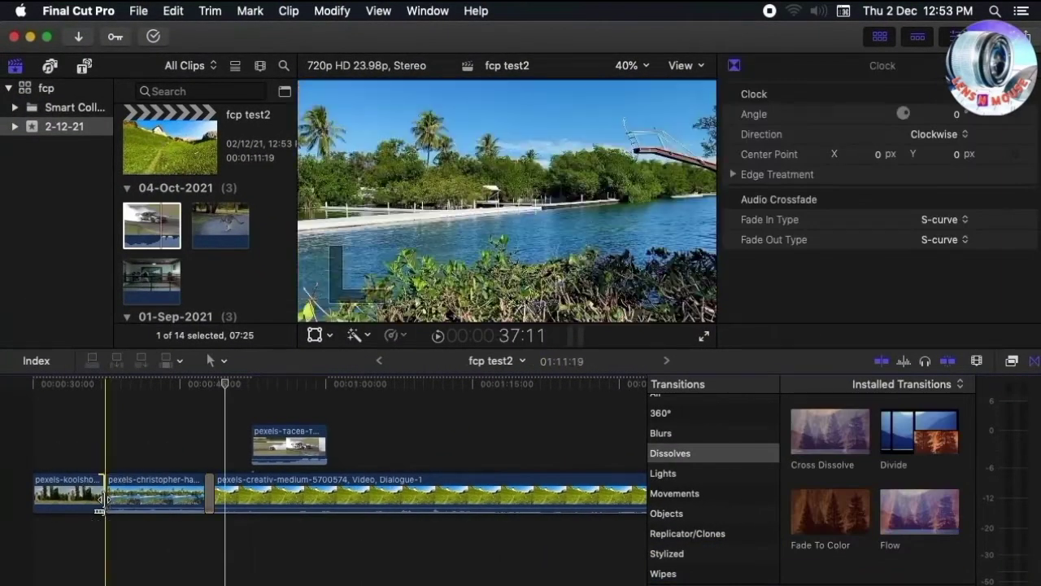
{"action": "key", "text": "Delete"}
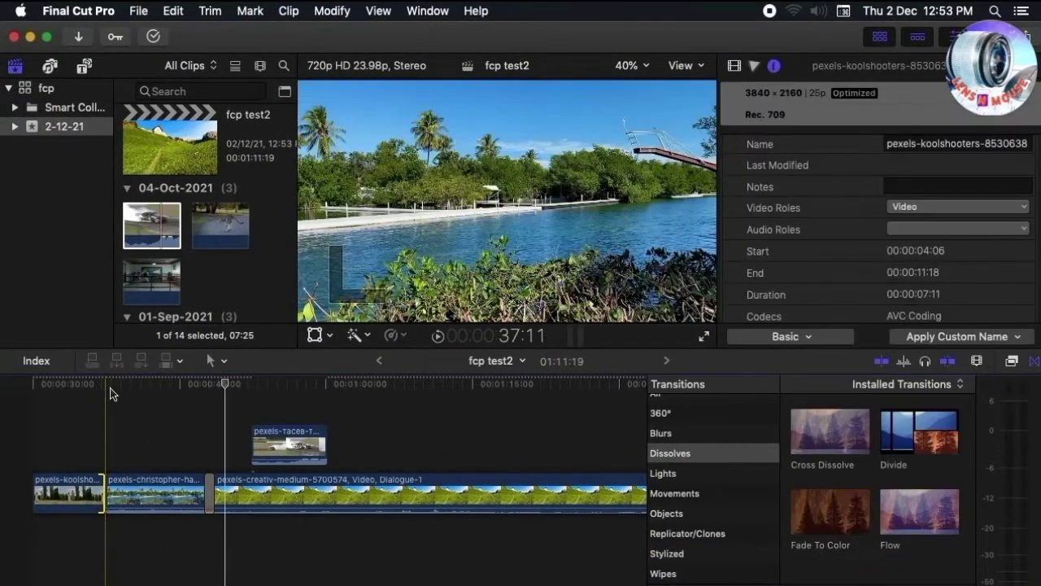
Drop a Cross Dissolve on the first edit point, create it, and play it back
{"action": "left_click", "coordinate": [105, 383]}
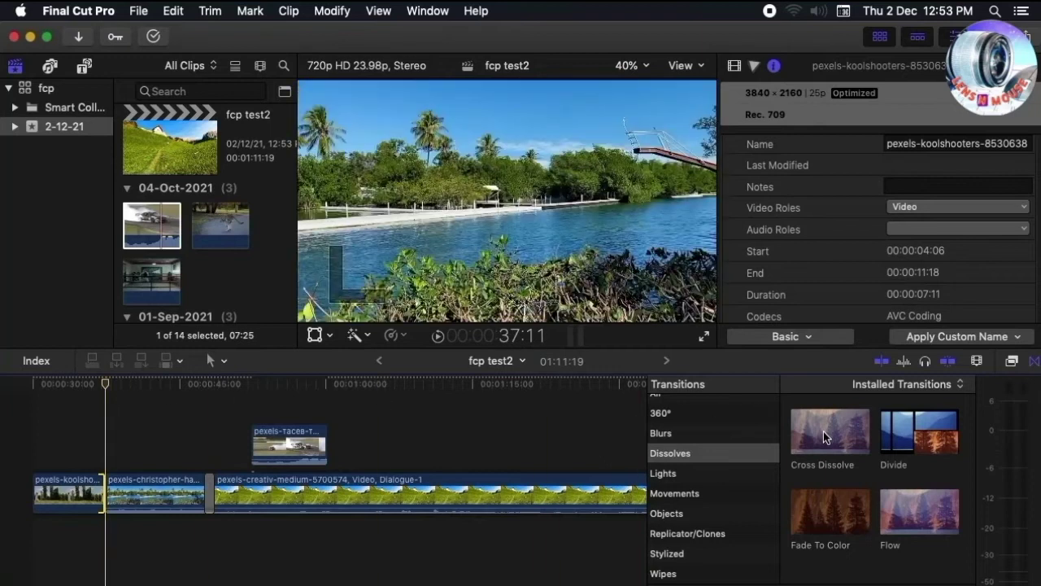
{"action": "left_click_drag", "start_coordinate": [825, 436], "coordinate": [97, 493]}
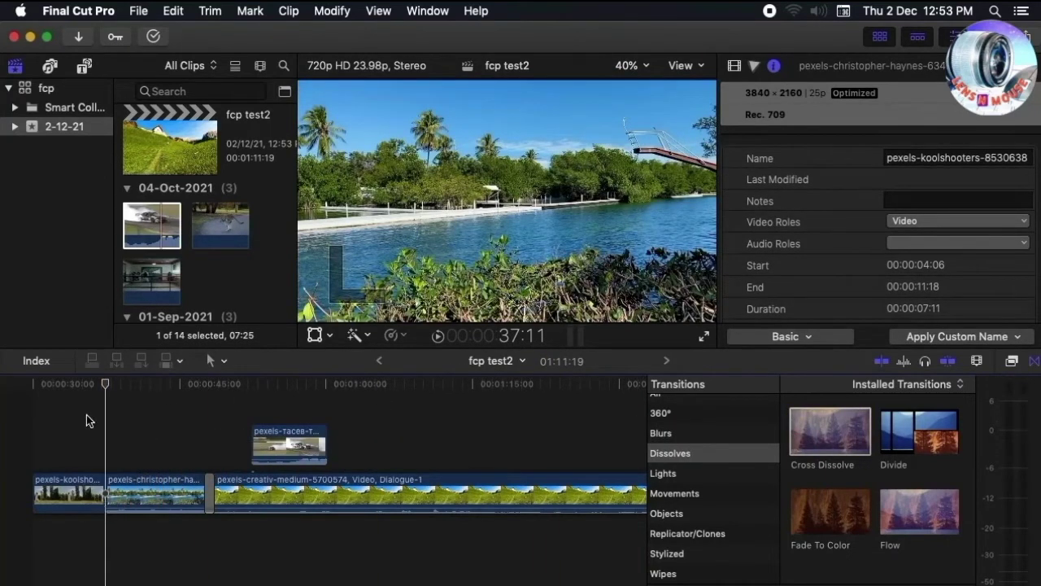
{"action": "left_click", "coordinate": [591, 248]}
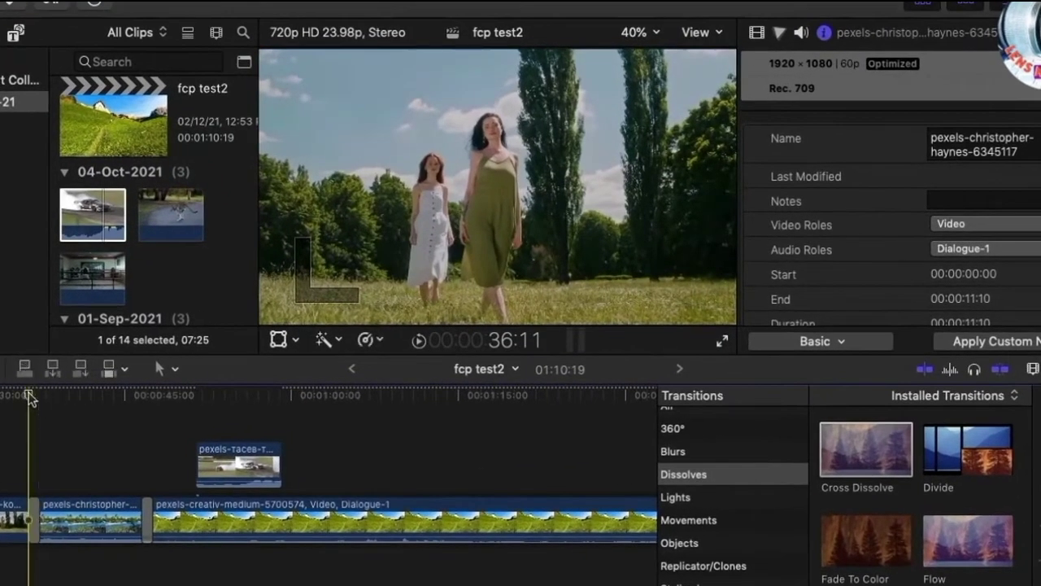
{"action": "left_click", "coordinate": [30, 396]}
{"action": "key", "text": "space"}
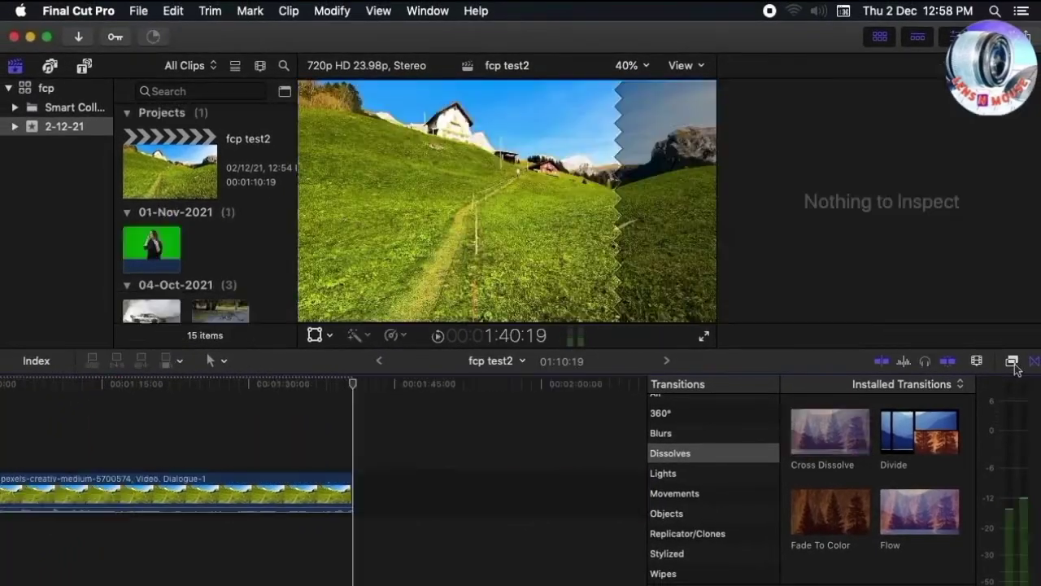
Show the Keying effects and select the pexels-wolfgang-langer-5584372 green-screen clip in the browser
{"action": "scroll", "coordinate": [704, 551], "scroll_direction": "down", "scroll_amount": 3}
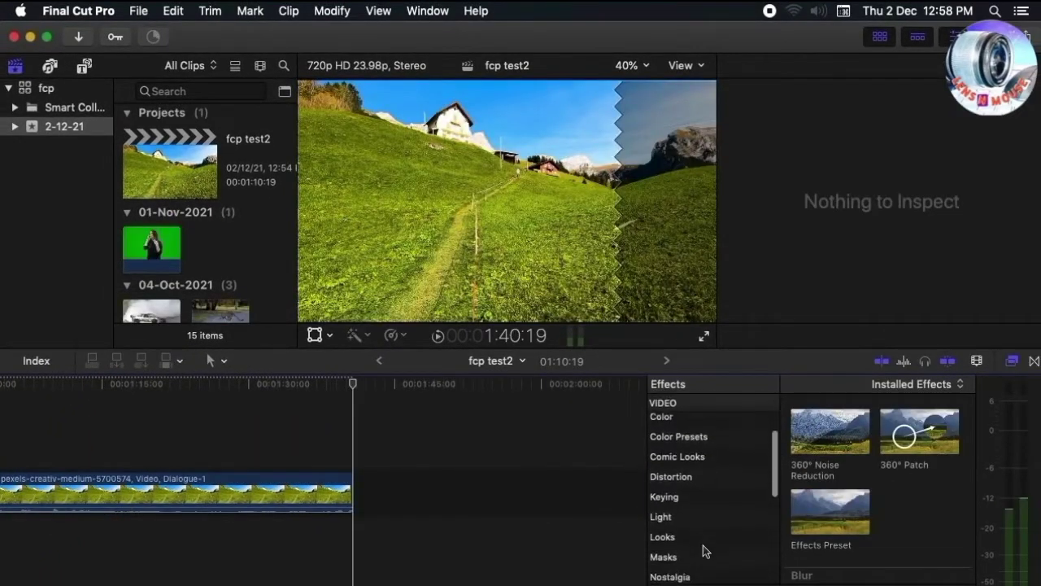
{"action": "left_click", "coordinate": [665, 474]}
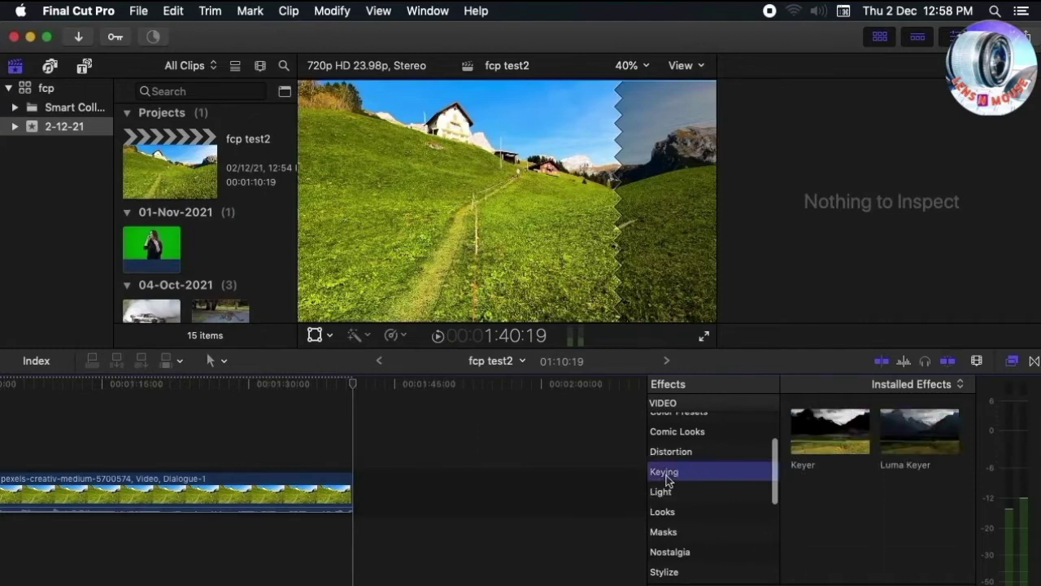
{"action": "left_click", "coordinate": [162, 258]}
Append the green-screen clip to the project and apply the Keyer effect to it
{"action": "key", "text": "e"}
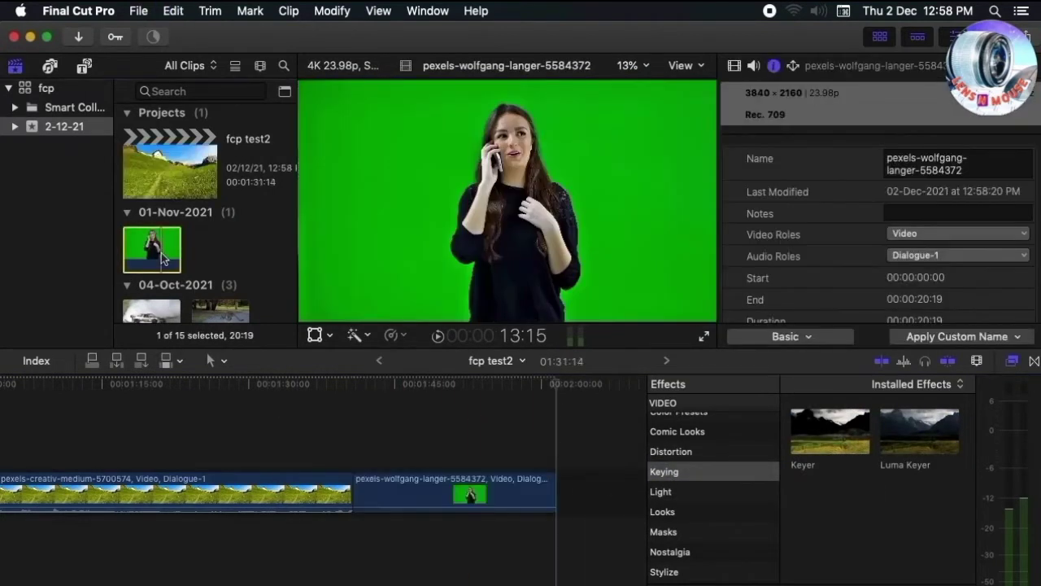
{"action": "left_click", "coordinate": [373, 386]}
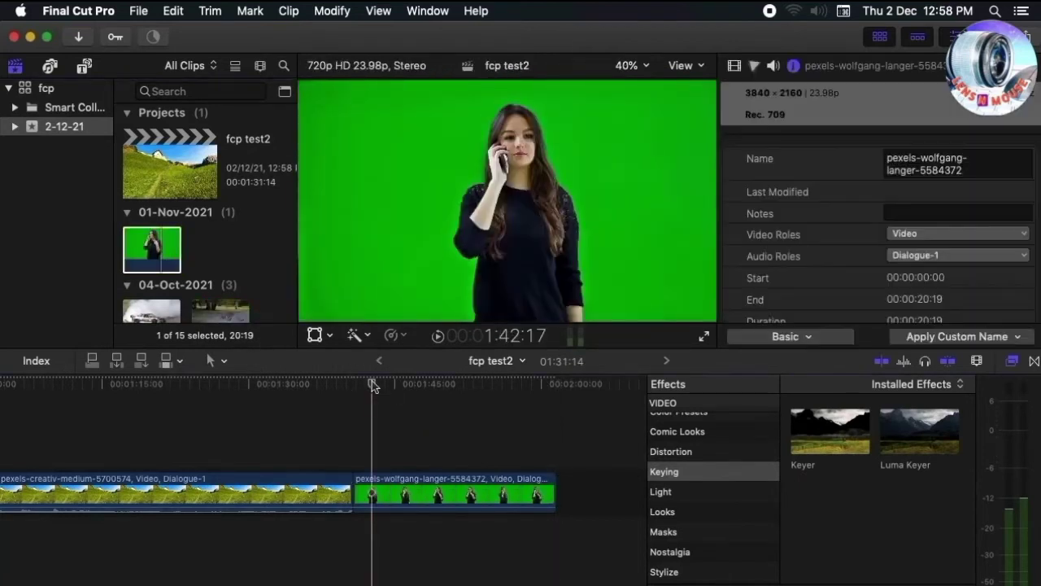
{"action": "left_click", "coordinate": [435, 498]}
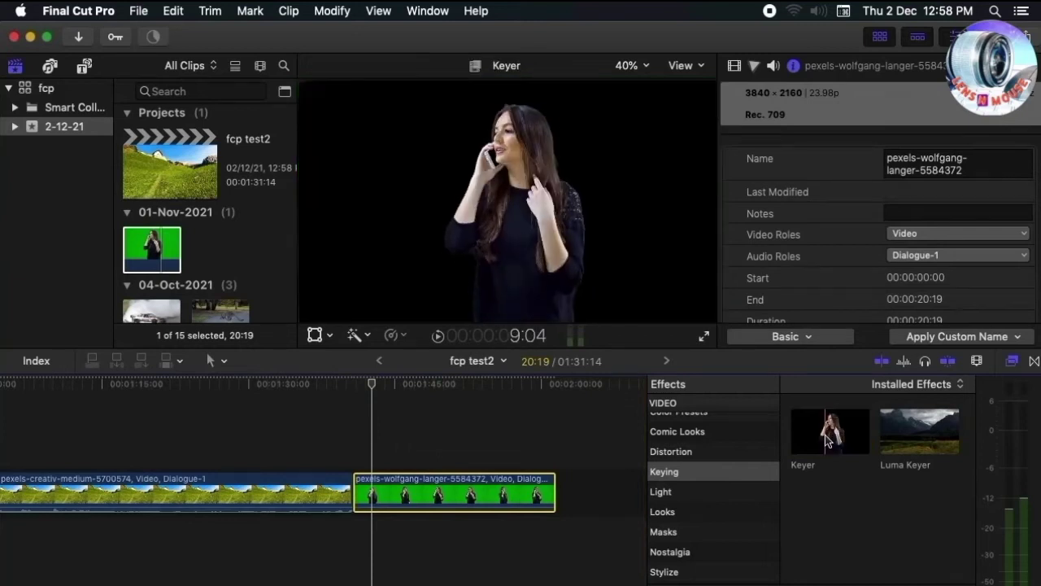
{"action": "left_click_drag", "start_coordinate": [827, 440], "coordinate": [469, 498]}
In Matte view, set the Keyer's Fill Holes to 2.08 and Edge Distance to 1.0
{"action": "left_click", "coordinate": [735, 66]}
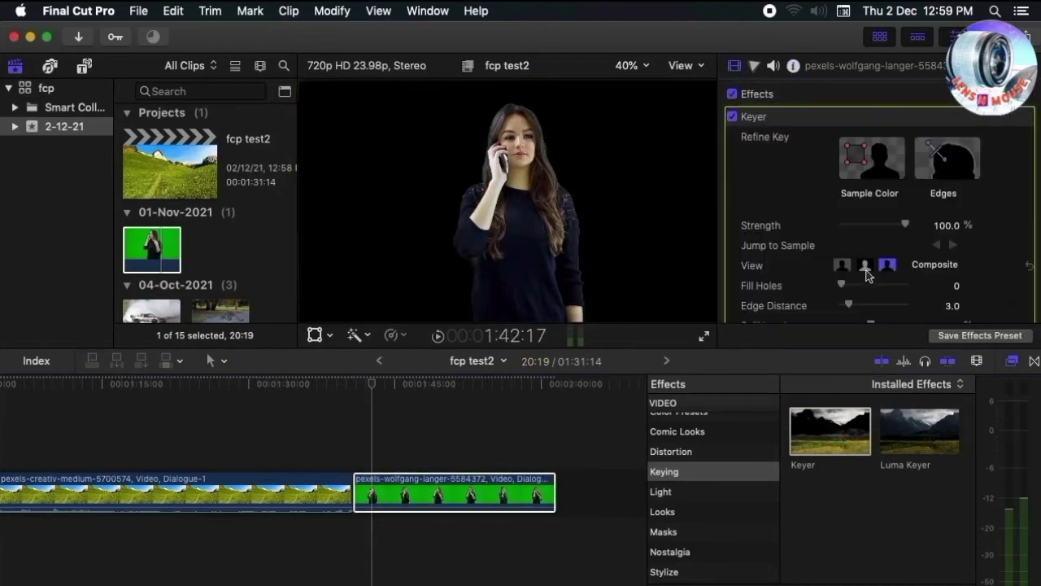
{"action": "left_click", "coordinate": [868, 272]}
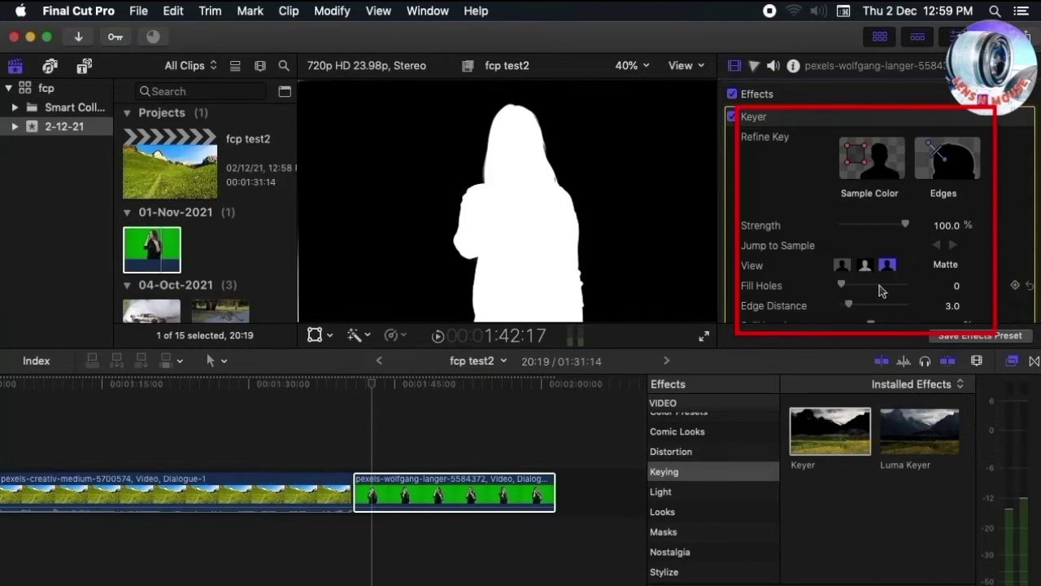
{"action": "scroll", "coordinate": [882, 291], "scroll_direction": "down", "scroll_amount": 3}
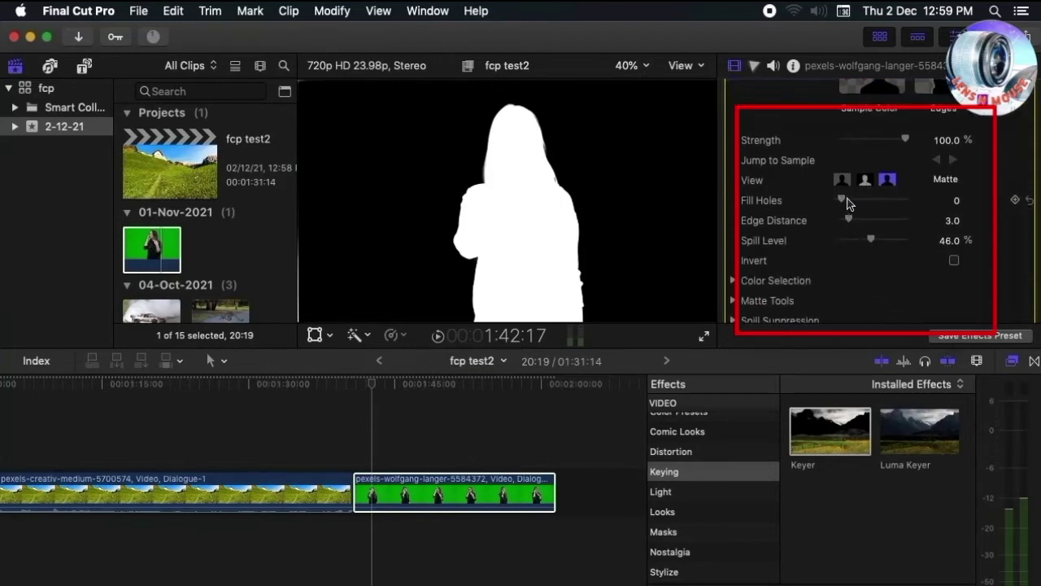
{"action": "left_click_drag", "start_coordinate": [846, 207], "coordinate": [851, 207]}
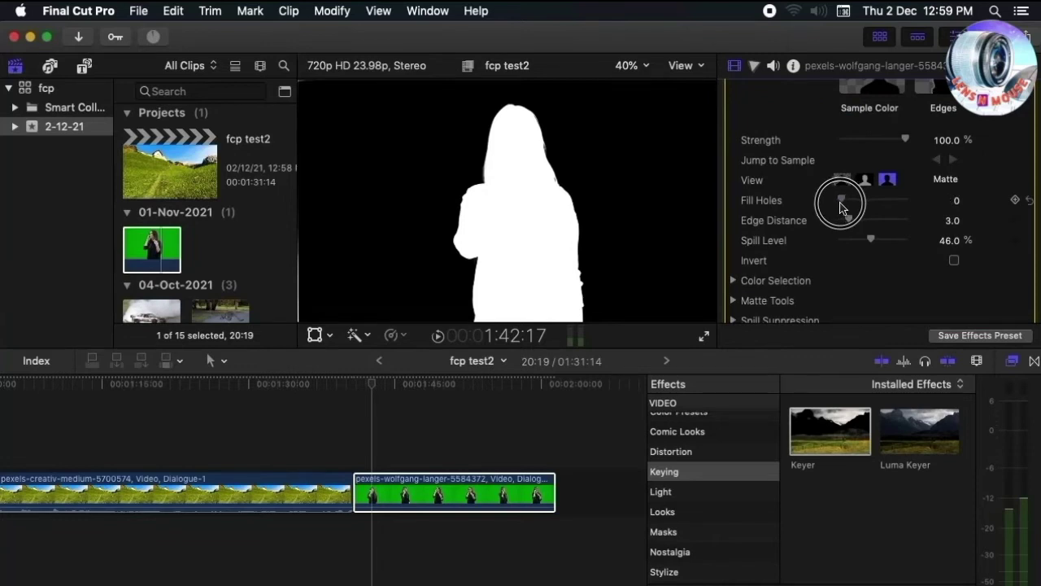
{"action": "left_click_drag", "start_coordinate": [865, 221], "coordinate": [849, 221]}
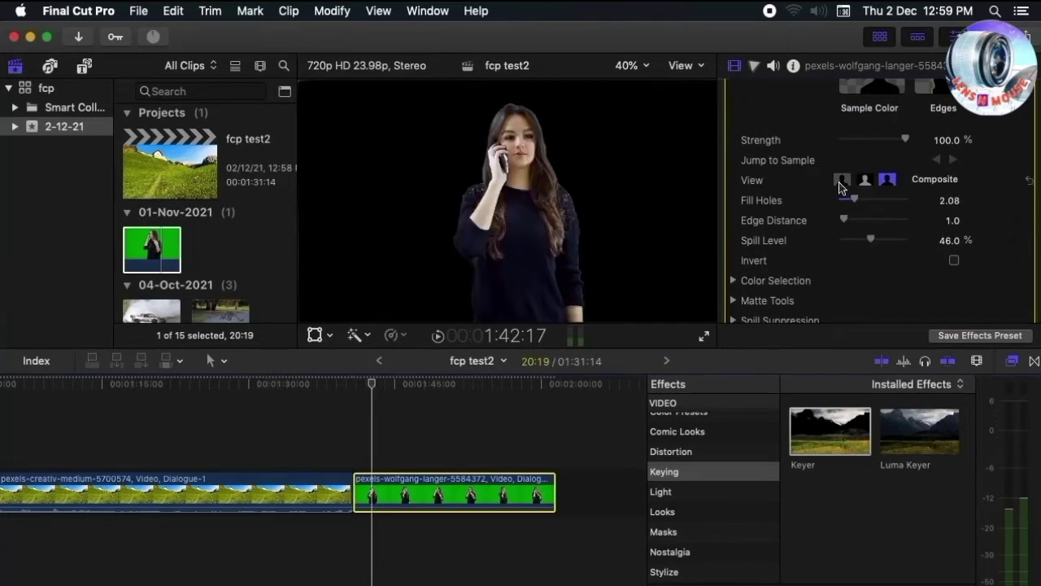
{"action": "scroll", "coordinate": [266, 283], "scroll_direction": "down", "scroll_amount": 10}
{"action": "scroll", "coordinate": [266, 282], "scroll_direction": "down", "scroll_amount": 10}
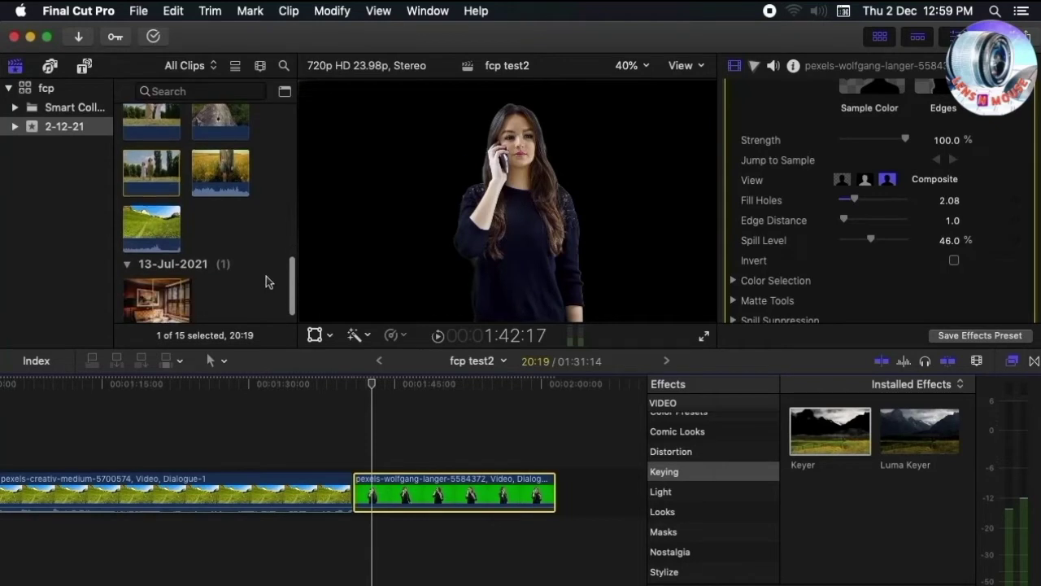
Place the pexels-hemanth-nirujogi-2555635 room clip beneath the keyed clip, matching its length, and play the composite
{"action": "left_click", "coordinate": [159, 291]}
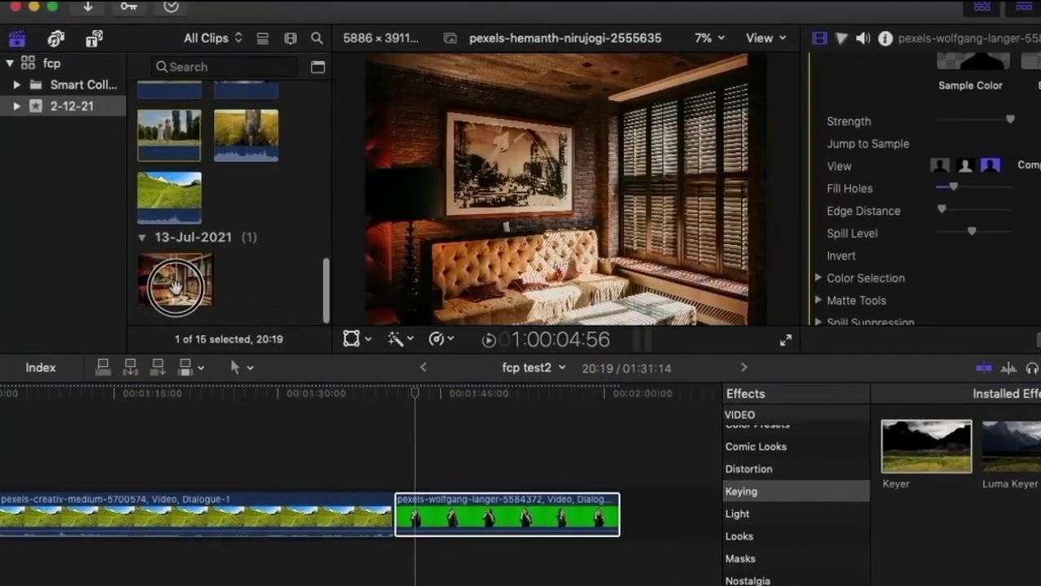
{"action": "left_click_drag", "start_coordinate": [175, 287], "coordinate": [403, 559]}
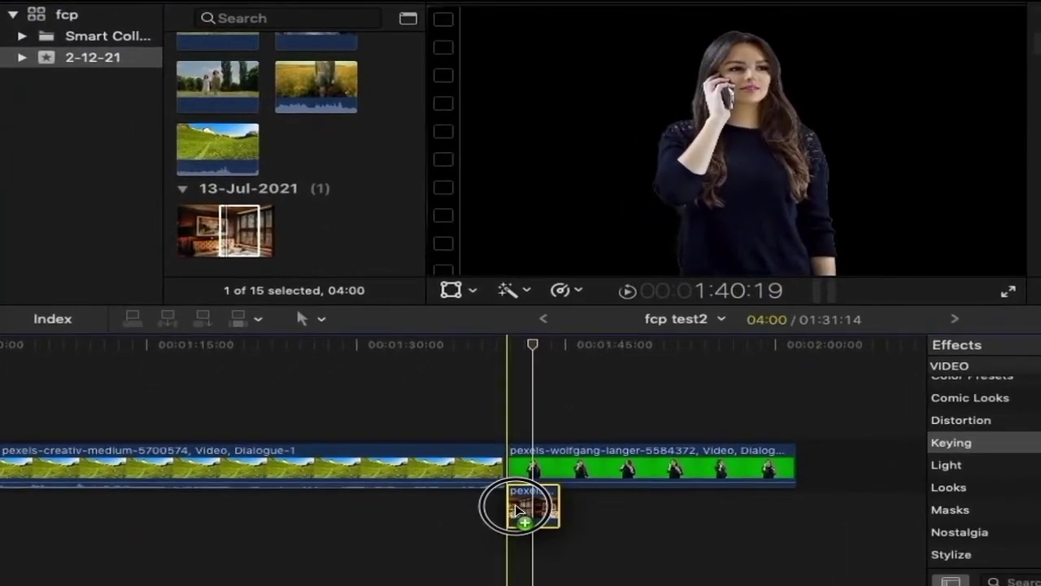
{"action": "left_click_drag", "start_coordinate": [518, 510], "coordinate": [794, 515]}
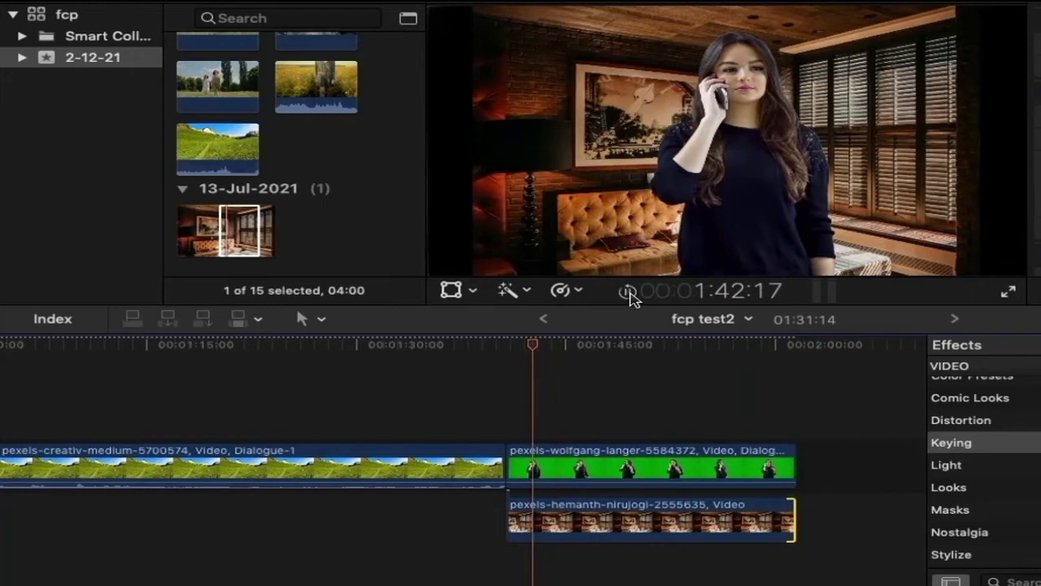
{"action": "left_click", "coordinate": [628, 293]}
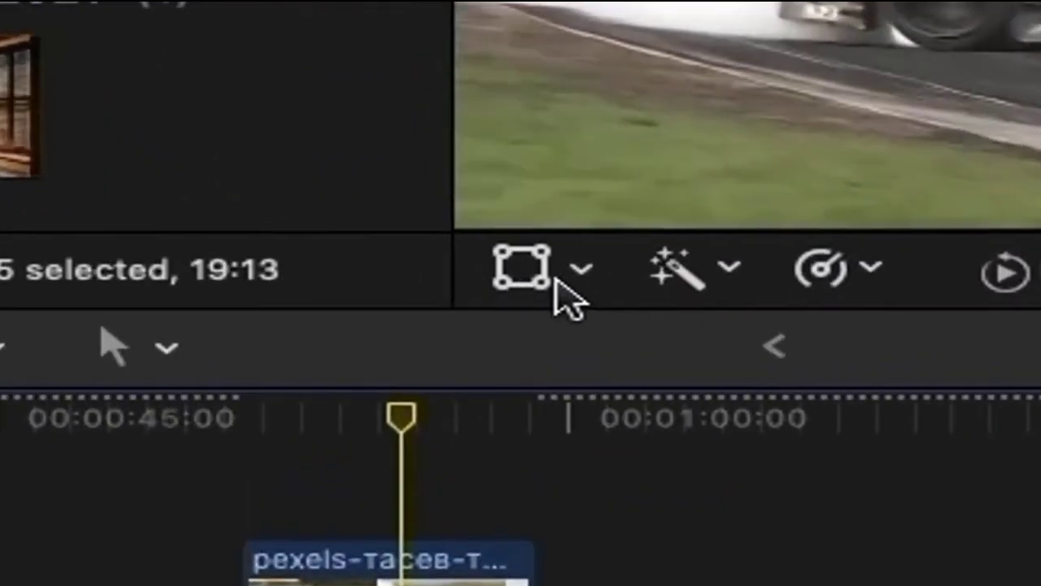
Shrink the car clip to an upper-left picture-in-picture, preview it, then reset its size and position
{"action": "left_click", "coordinate": [581, 269]}
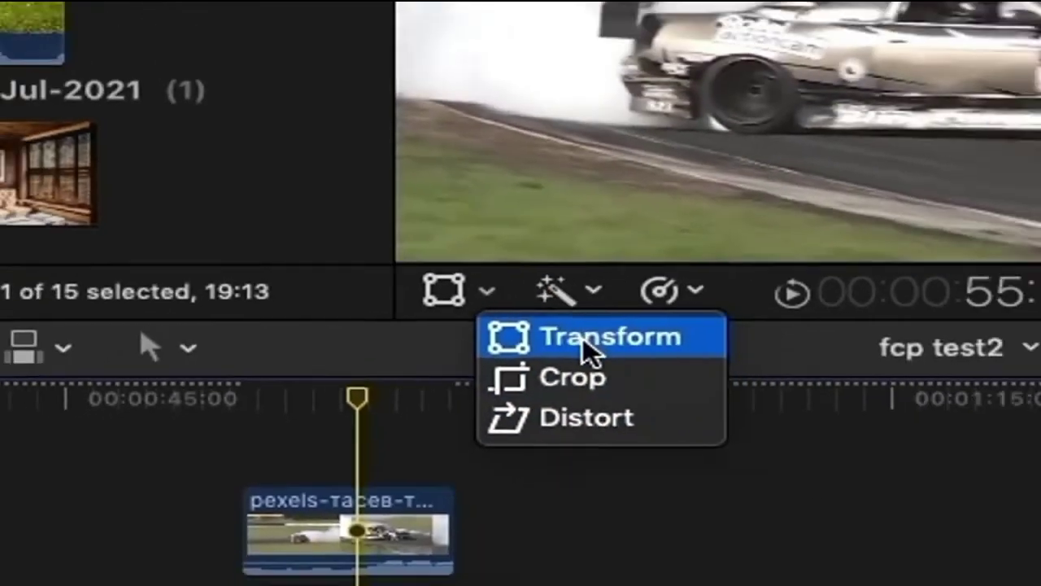
{"action": "left_click", "coordinate": [714, 334]}
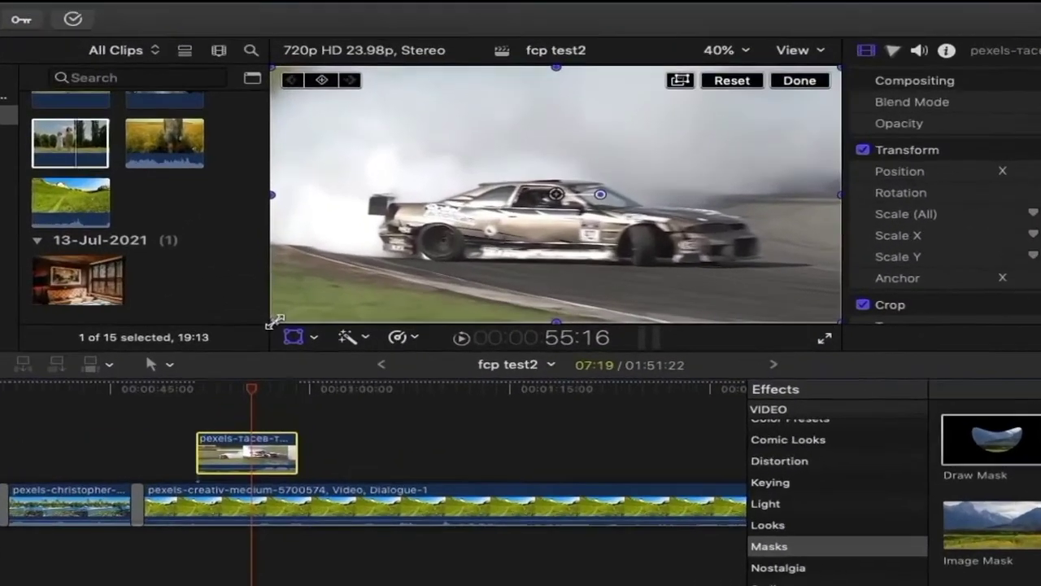
{"action": "left_click_drag", "start_coordinate": [299, 316], "coordinate": [403, 253]}
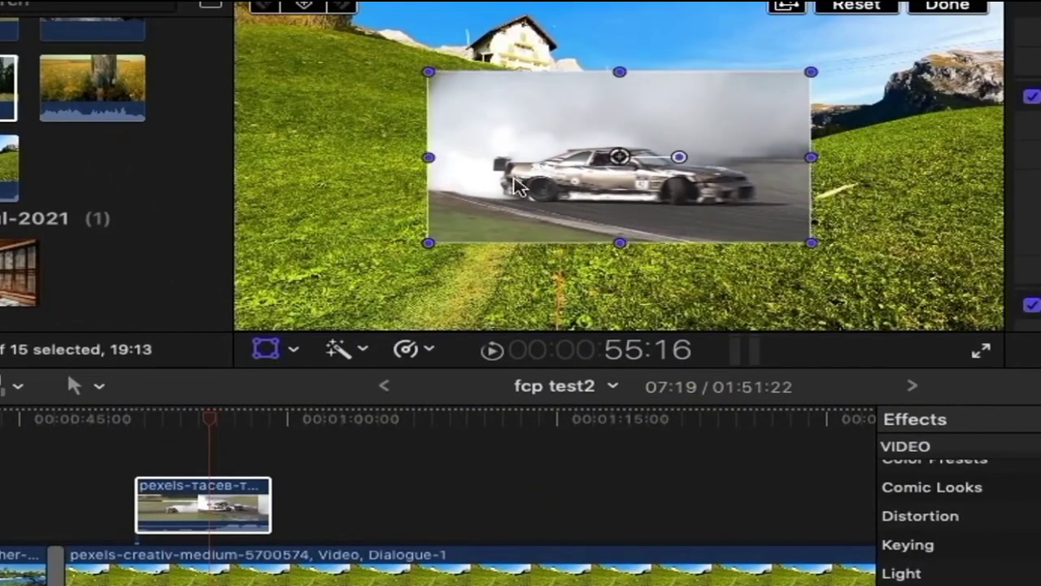
{"action": "left_click_drag", "start_coordinate": [513, 173], "coordinate": [332, 93]}
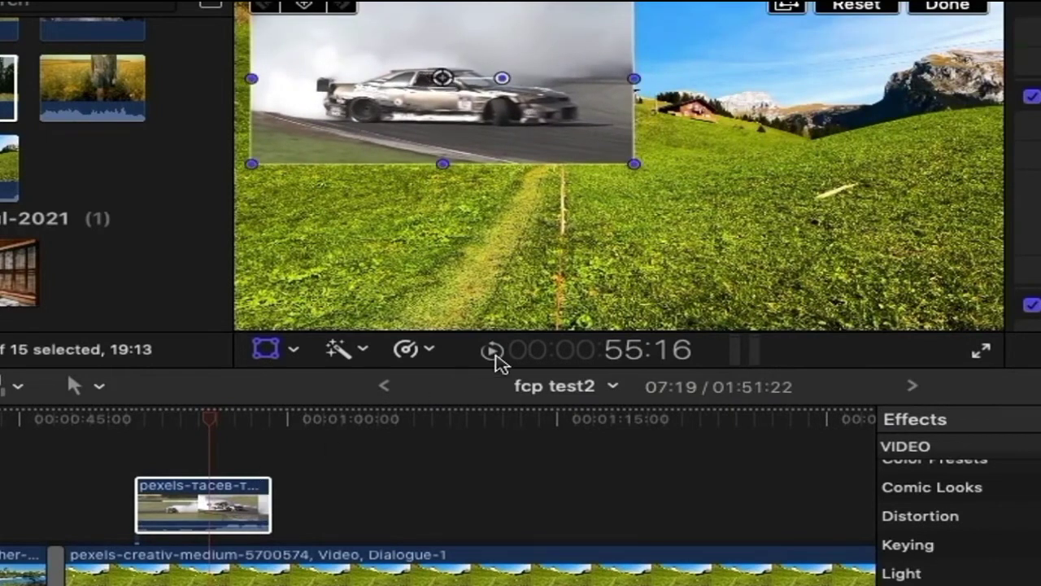
{"action": "left_click", "coordinate": [496, 355]}
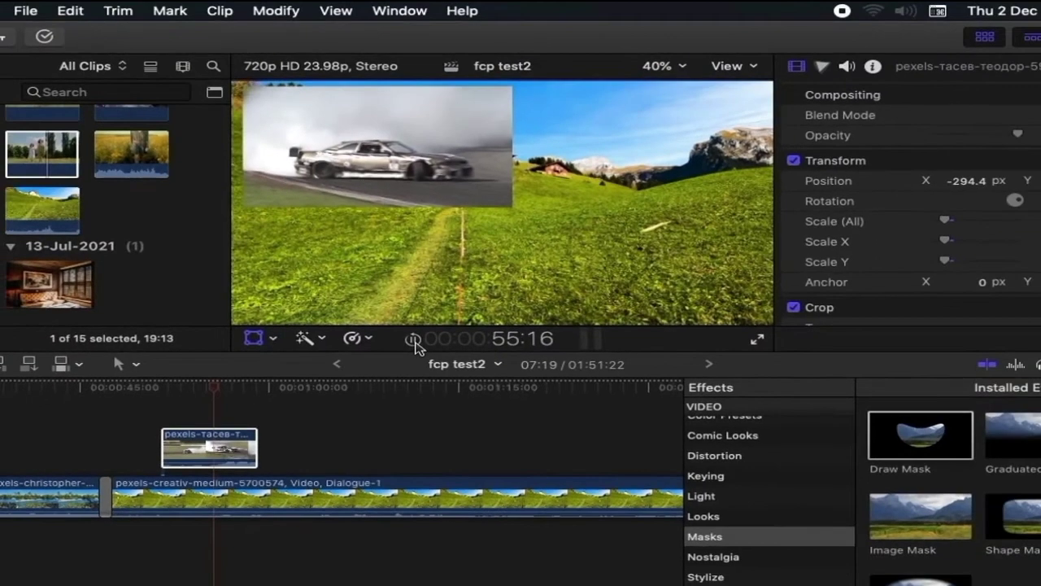
{"action": "left_click", "coordinate": [494, 356]}
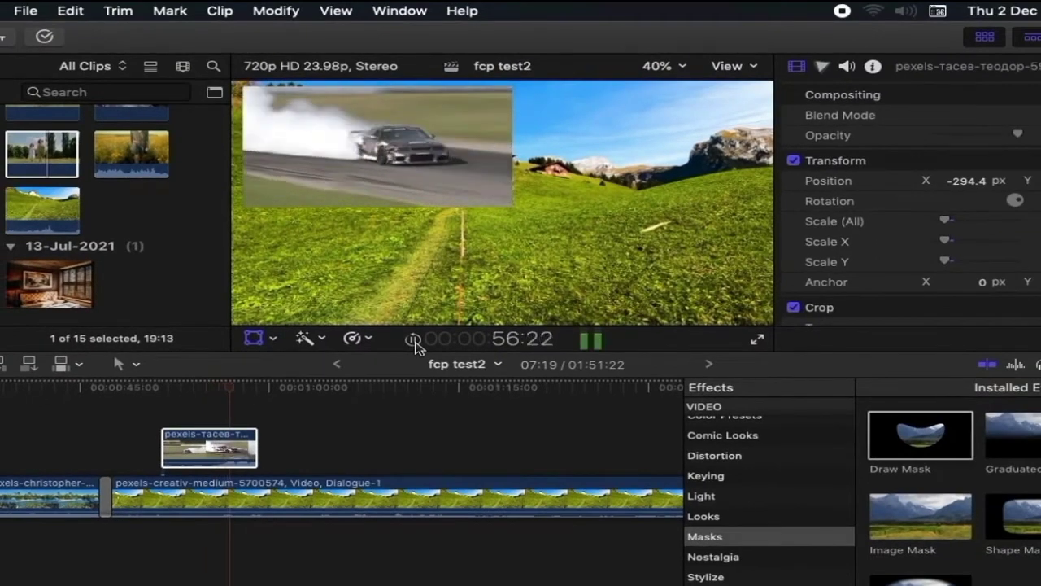
{"action": "left_click", "coordinate": [413, 342]}
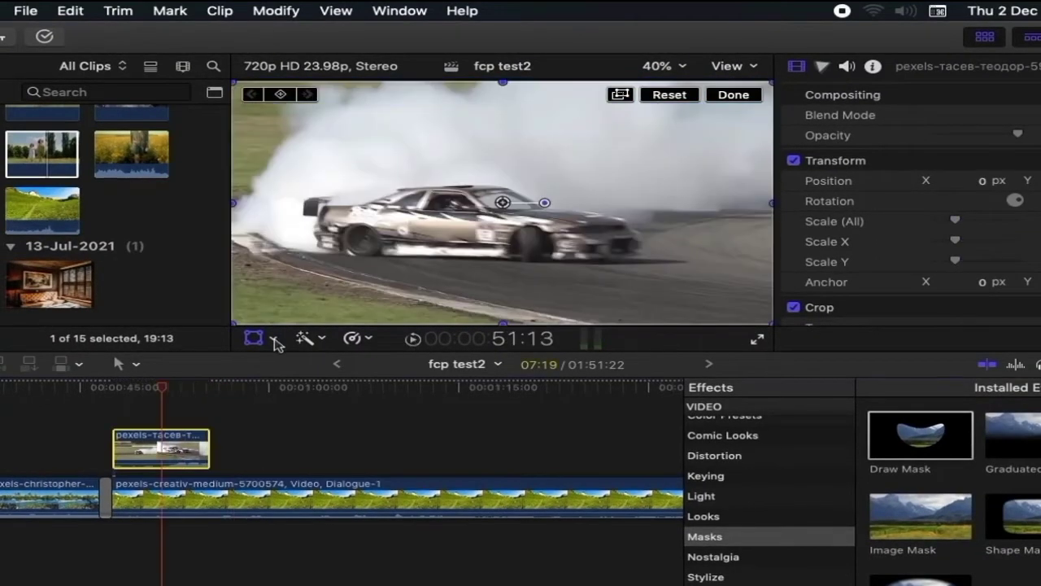
{"action": "left_click", "coordinate": [273, 339]}
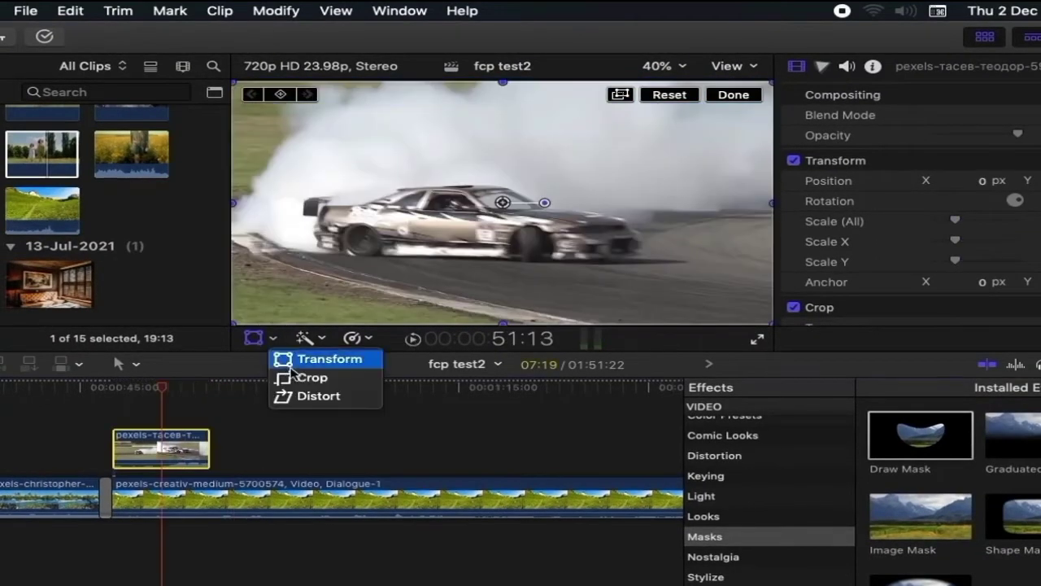
Crop the car clip to Top 218px, Bottom 163px, Left 163px, Right 307px
{"action": "left_click", "coordinate": [309, 379]}
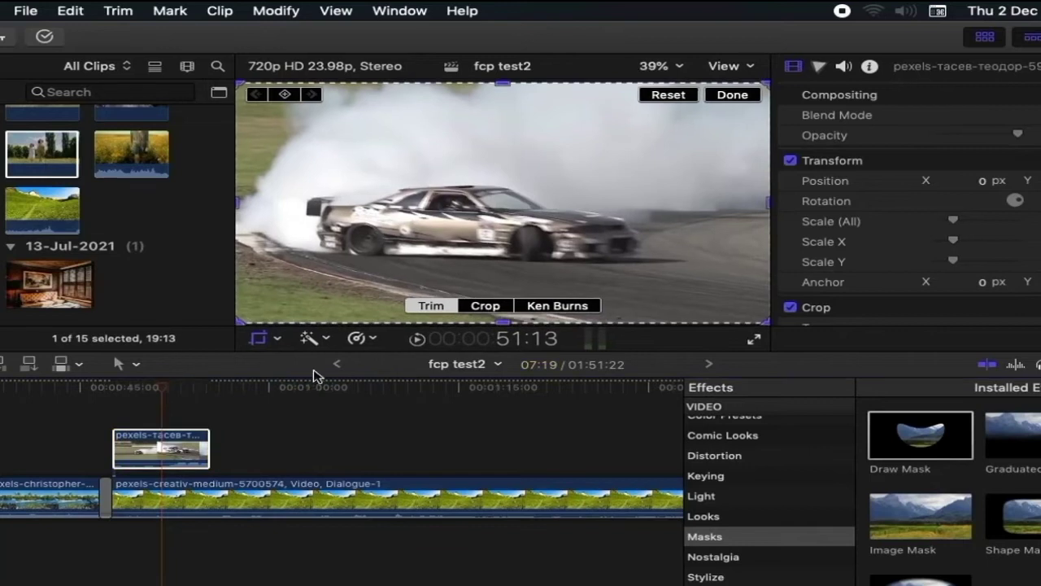
{"action": "left_click_drag", "start_coordinate": [764, 86], "coordinate": [632, 144]}
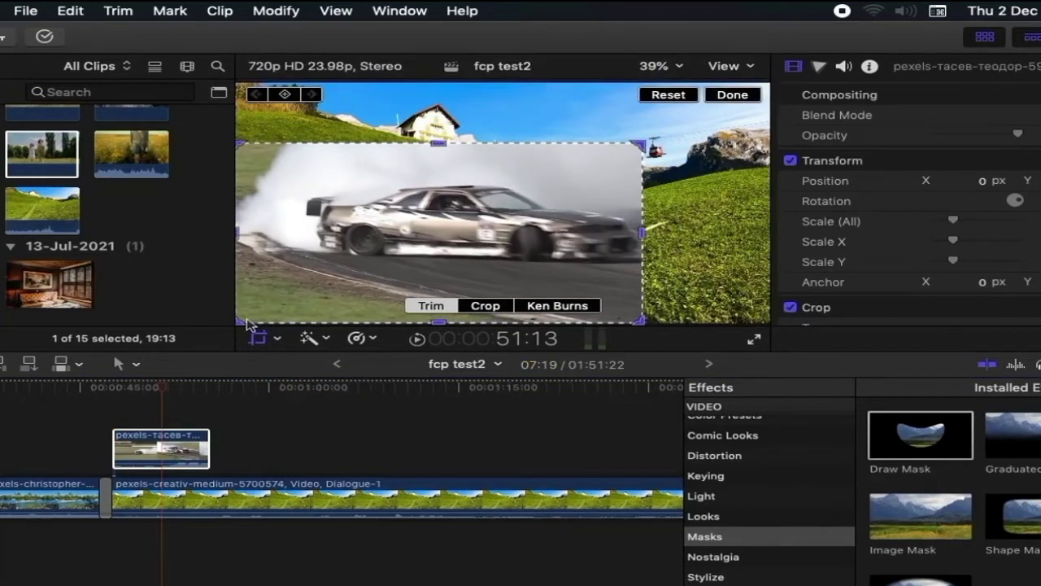
{"action": "left_click_drag", "start_coordinate": [237, 323], "coordinate": [308, 264]}
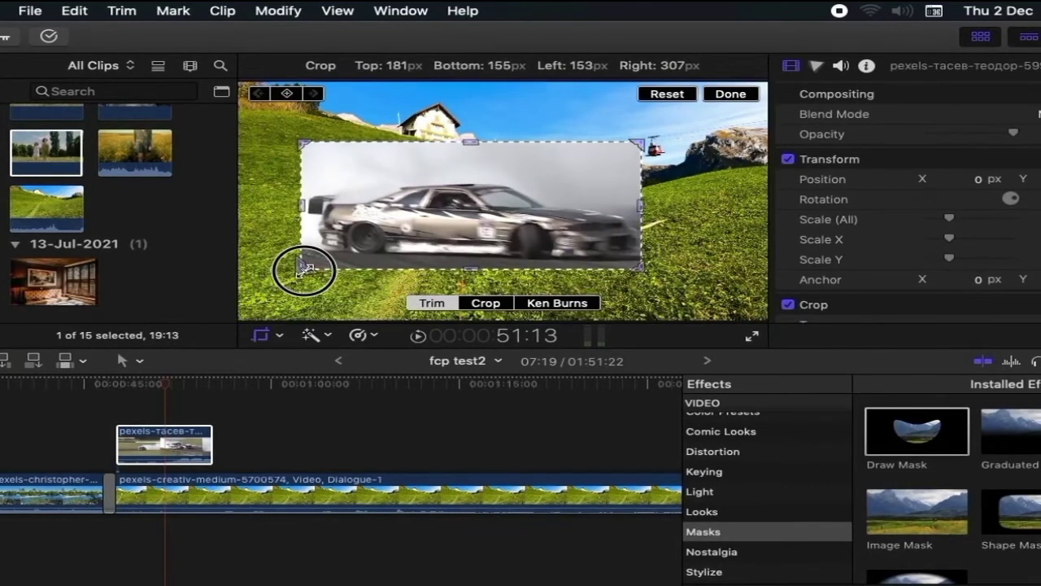
{"action": "left_click_drag", "start_coordinate": [480, 148], "coordinate": [477, 155]}
Auto-balance the field clip's colour and set the balance method to White Balance
{"action": "left_click", "coordinate": [686, 190]}
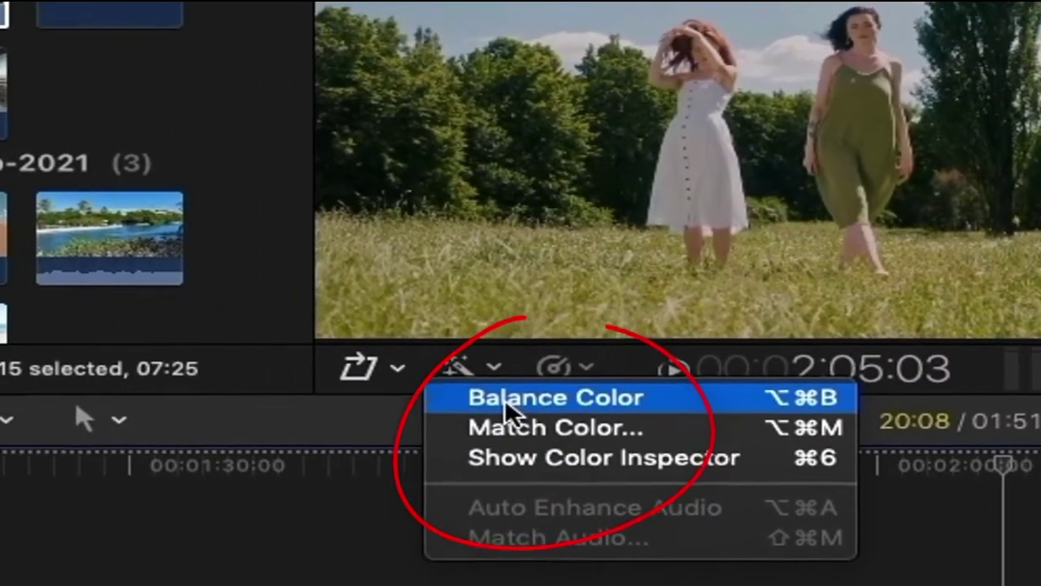
{"action": "left_click", "coordinate": [511, 402]}
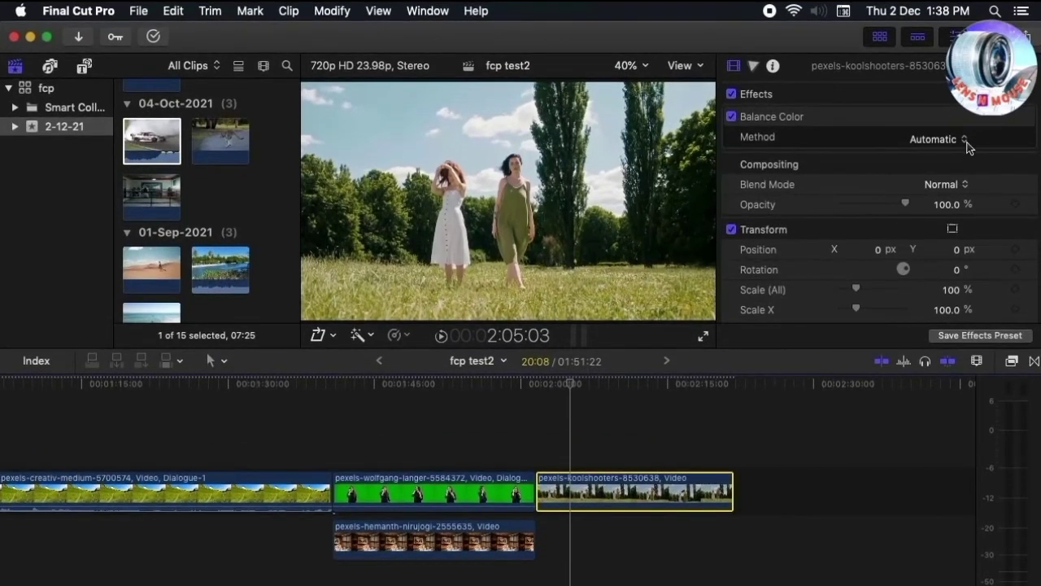
{"action": "left_click", "coordinate": [965, 140]}
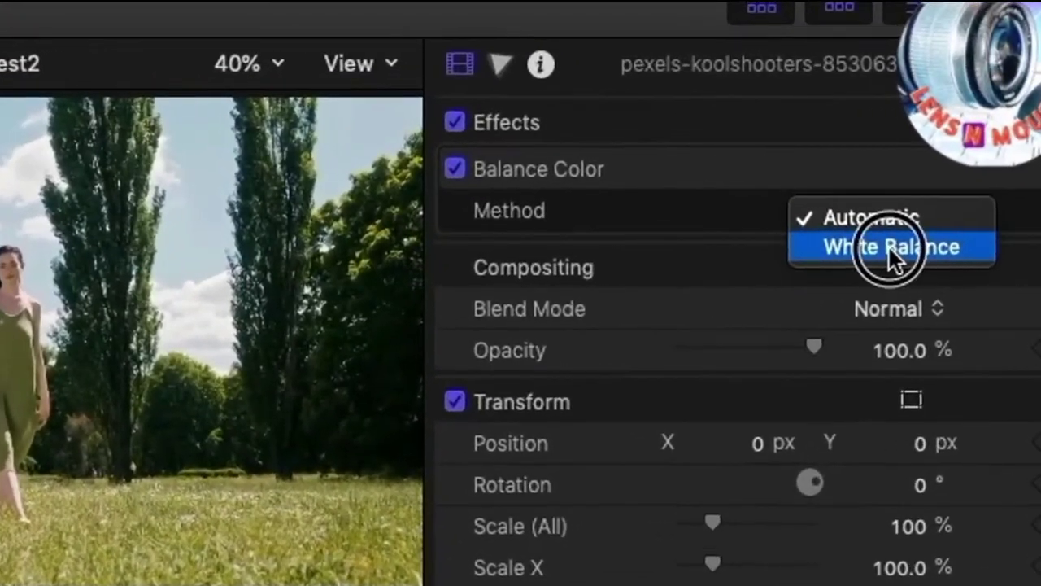
{"action": "left_click", "coordinate": [942, 155]}
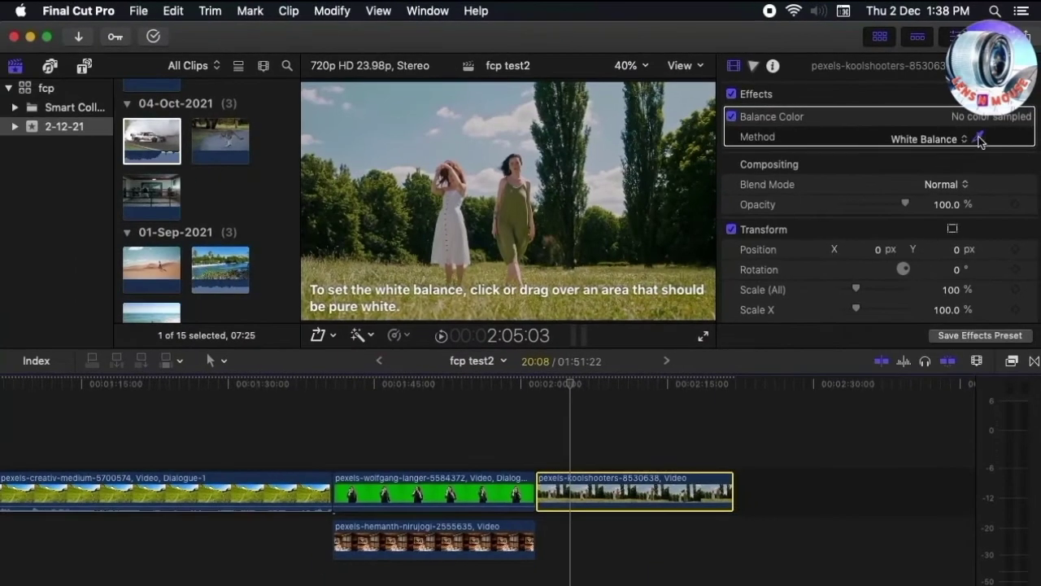
Sample the white dress as the white point, then show the colour enhancement options
{"action": "left_click", "coordinate": [978, 139]}
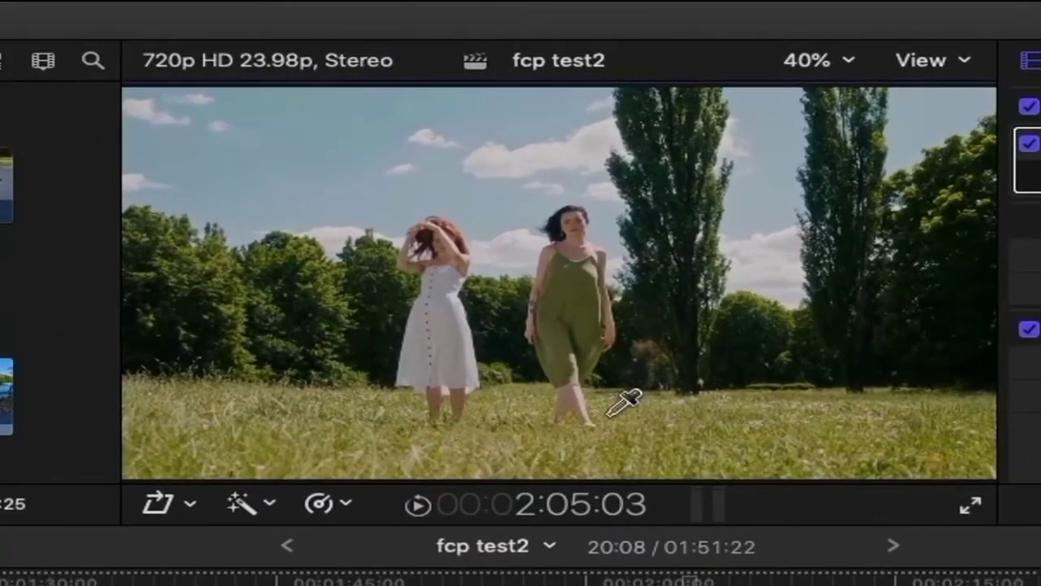
{"action": "left_click", "coordinate": [461, 342]}
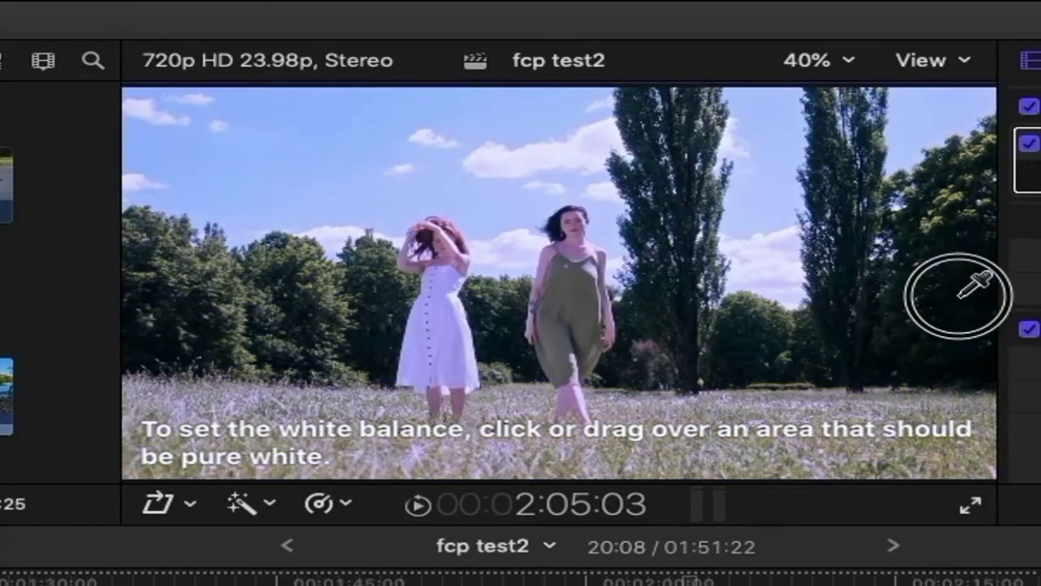
{"action": "left_click", "coordinate": [961, 297]}
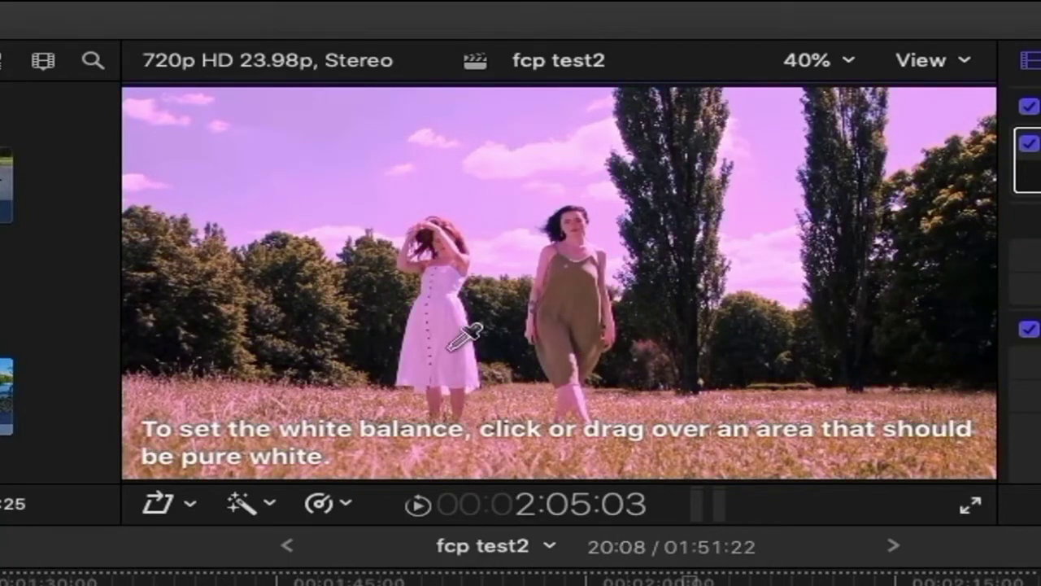
{"action": "left_click", "coordinate": [452, 348]}
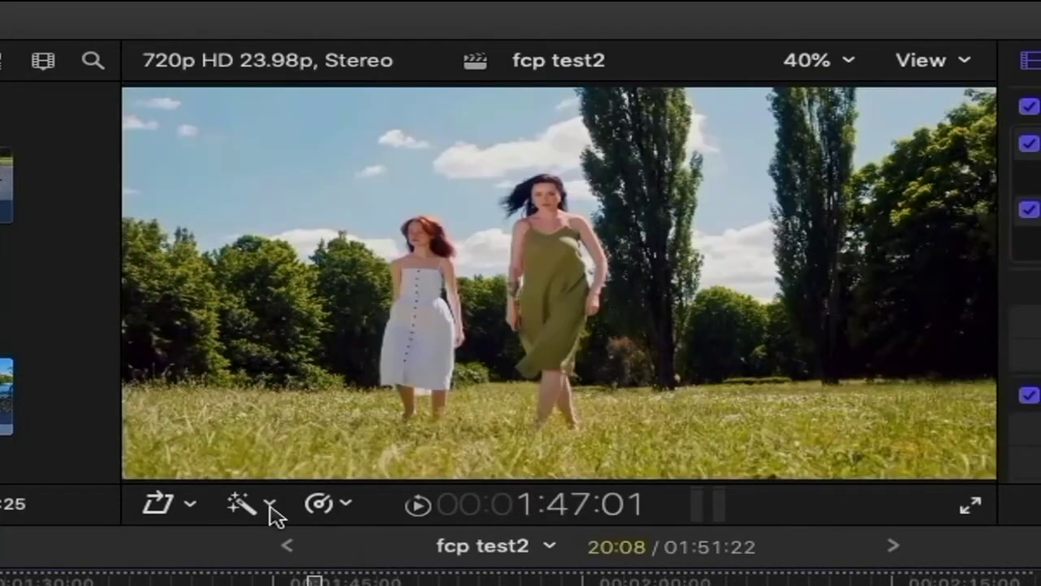
{"action": "left_click", "coordinate": [269, 505]}
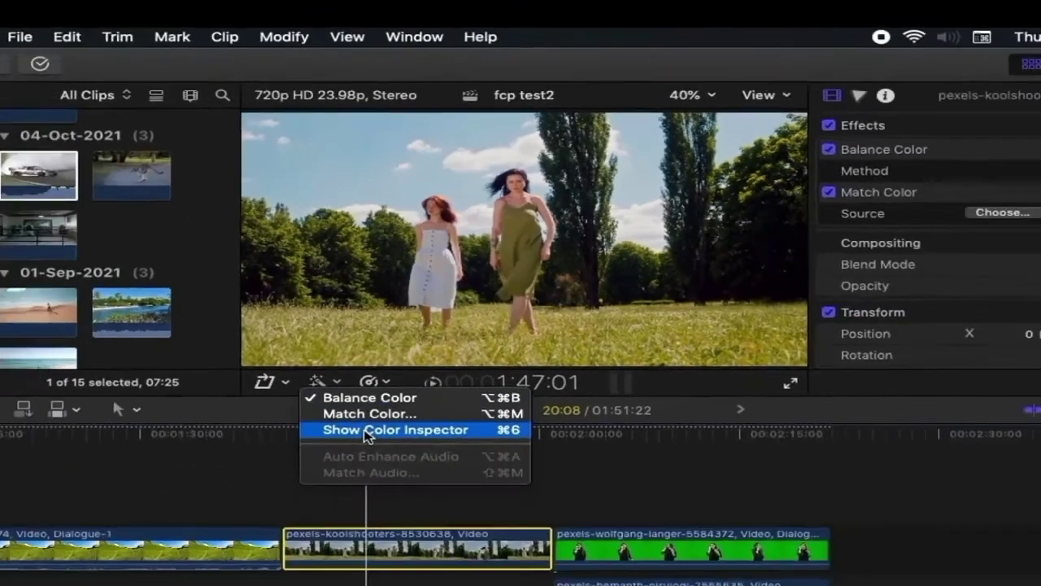
Add Color Board 1 and nudge its Shadows, Midtones, Highlights and Global exposure, leaving them near zero
{"action": "left_click", "coordinate": [326, 576]}
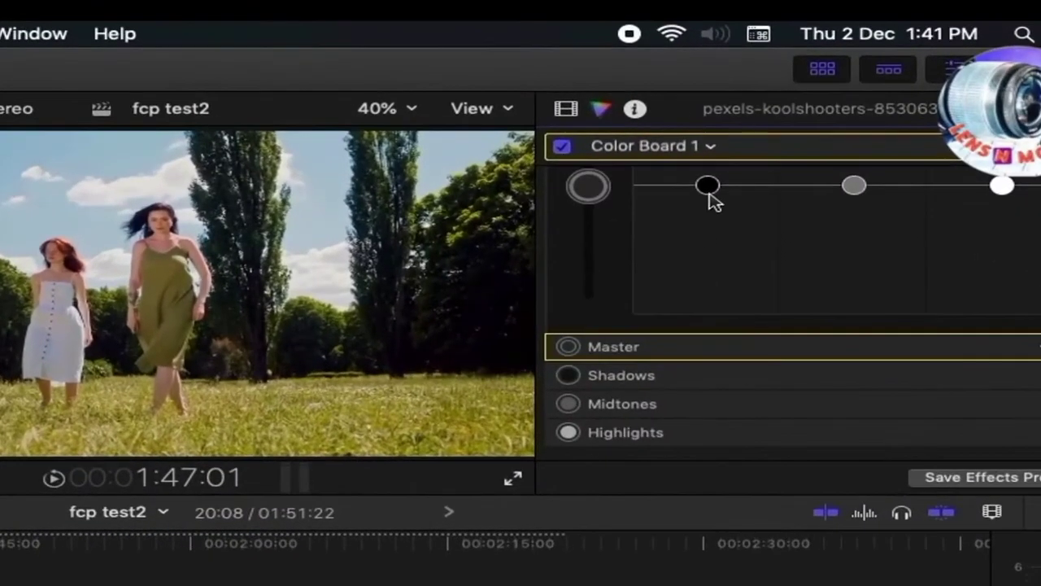
{"action": "left_click", "coordinate": [819, 161]}
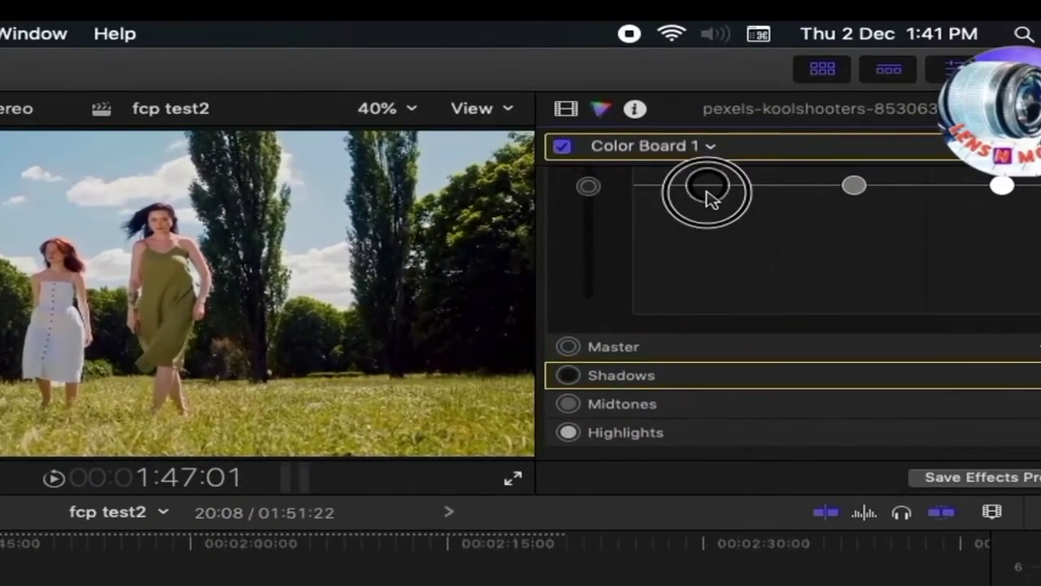
{"action": "mouse_move", "coordinate": [708, 199]}
{"action": "left_mouse_down"}
{"action": "mouse_move", "coordinate": [714, 236]}
{"action": "mouse_move", "coordinate": [711, 200]}
{"action": "left_mouse_up"}
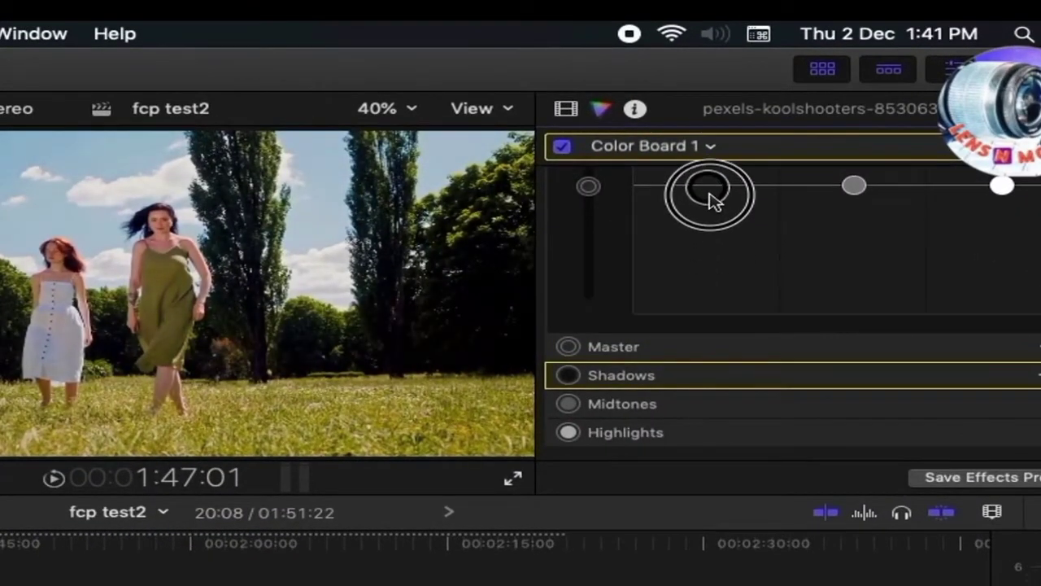
{"action": "left_click", "coordinate": [852, 188]}
{"action": "mouse_move", "coordinate": [853, 195]}
{"action": "left_mouse_down"}
{"action": "mouse_move", "coordinate": [855, 235]}
{"action": "mouse_move", "coordinate": [854, 189]}
{"action": "left_mouse_up"}
{"action": "left_click", "coordinate": [1002, 188]}
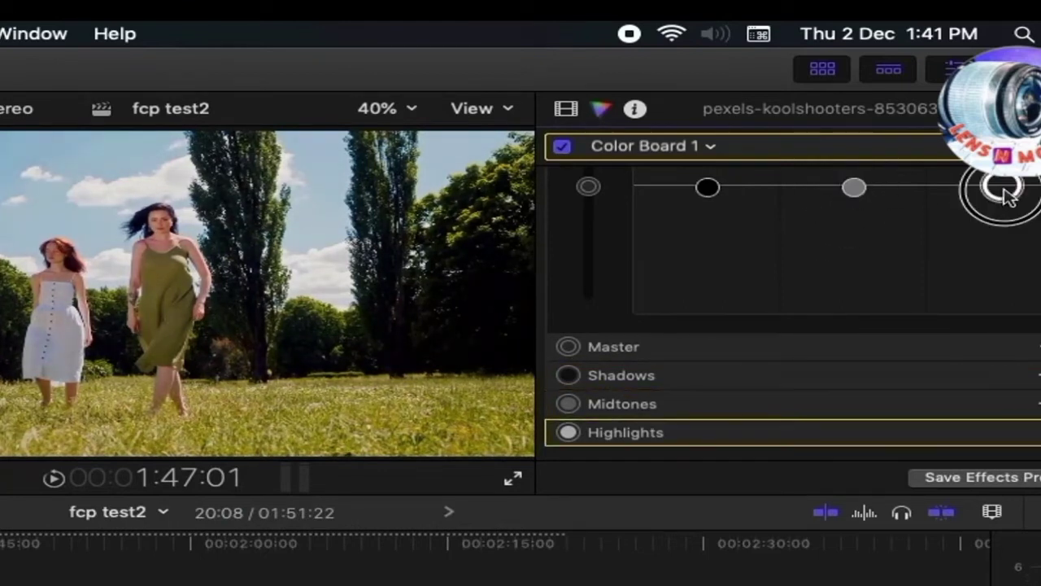
{"action": "mouse_move", "coordinate": [1009, 195]}
{"action": "left_mouse_down"}
{"action": "mouse_move", "coordinate": [1004, 219]}
{"action": "mouse_move", "coordinate": [1009, 197]}
{"action": "left_mouse_up"}
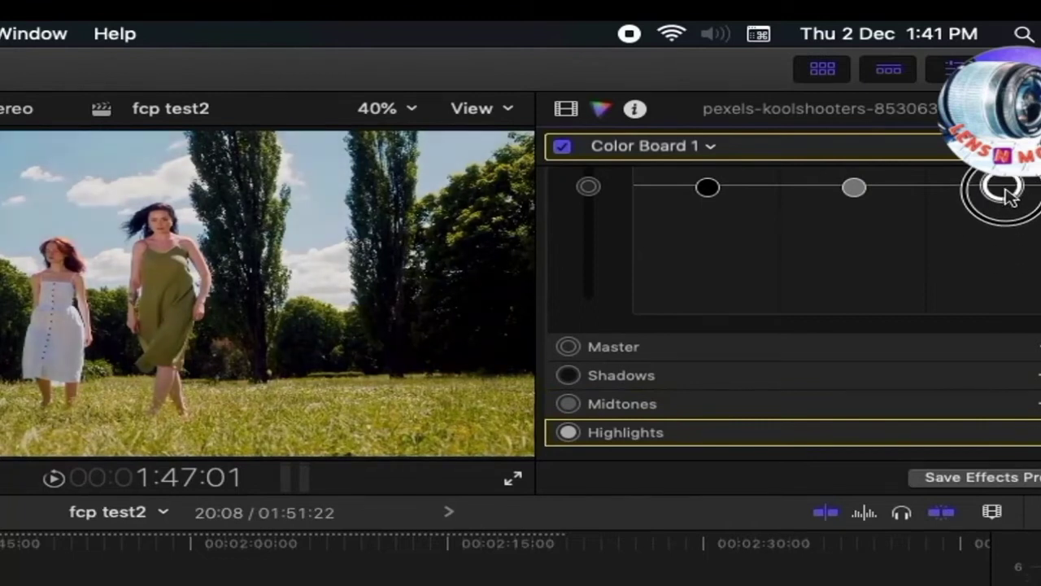
{"action": "left_click", "coordinate": [589, 186]}
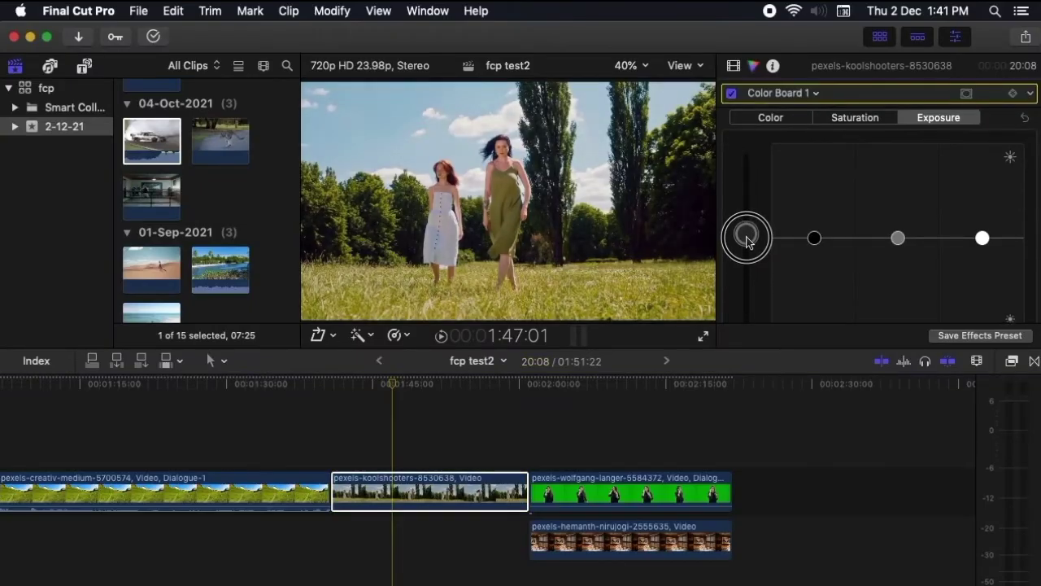
{"action": "mouse_move", "coordinate": [746, 240]}
{"action": "left_mouse_down"}
{"action": "mouse_move", "coordinate": [746, 252]}
{"action": "mouse_move", "coordinate": [746, 236]}
{"action": "mouse_move", "coordinate": [750, 244]}
{"action": "left_mouse_up"}
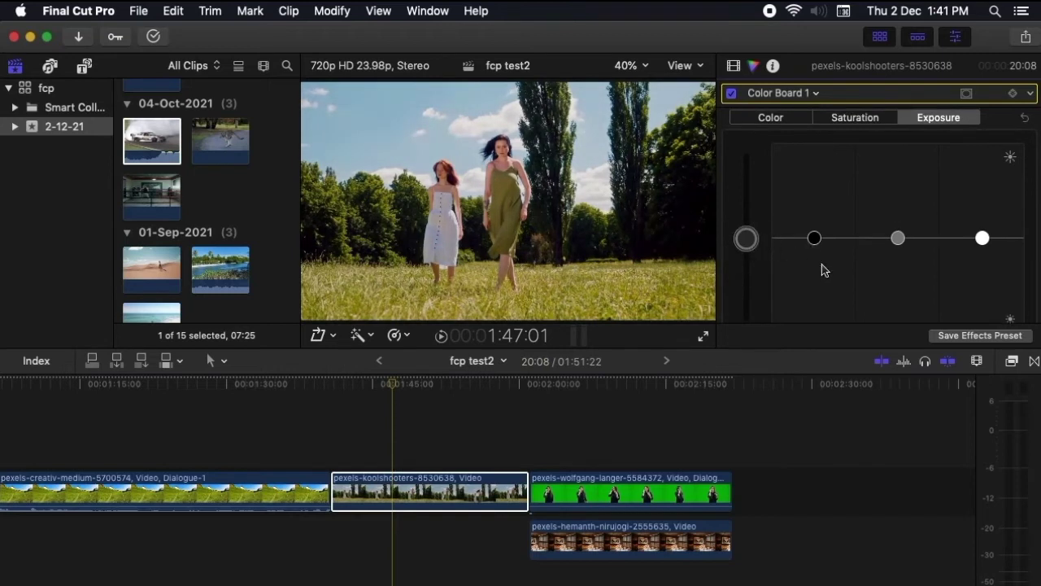
{"action": "scroll", "coordinate": [824, 271], "scroll_direction": "down", "scroll_amount": 3}
{"action": "scroll", "coordinate": [846, 244], "scroll_direction": "up", "scroll_amount": 3}
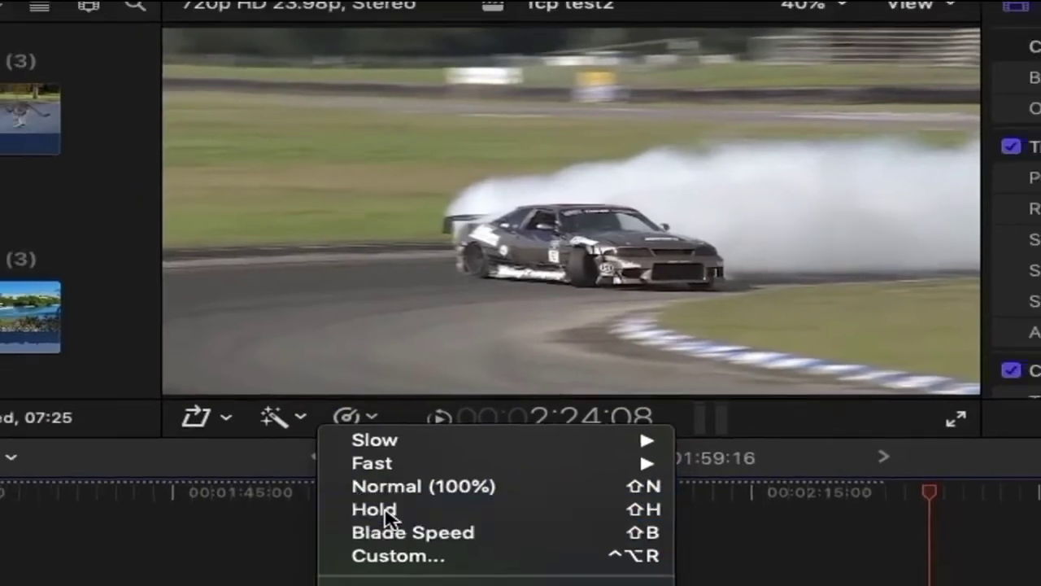
Add a hold frame to the drifting-car clip and play it back
{"action": "left_click", "coordinate": [383, 528]}
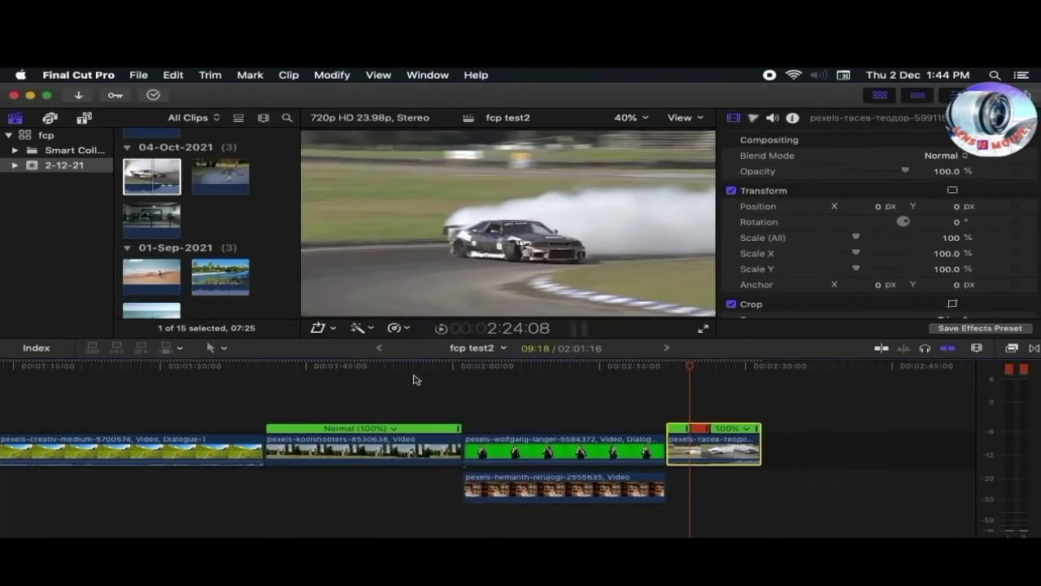
{"action": "left_click", "coordinate": [672, 370]}
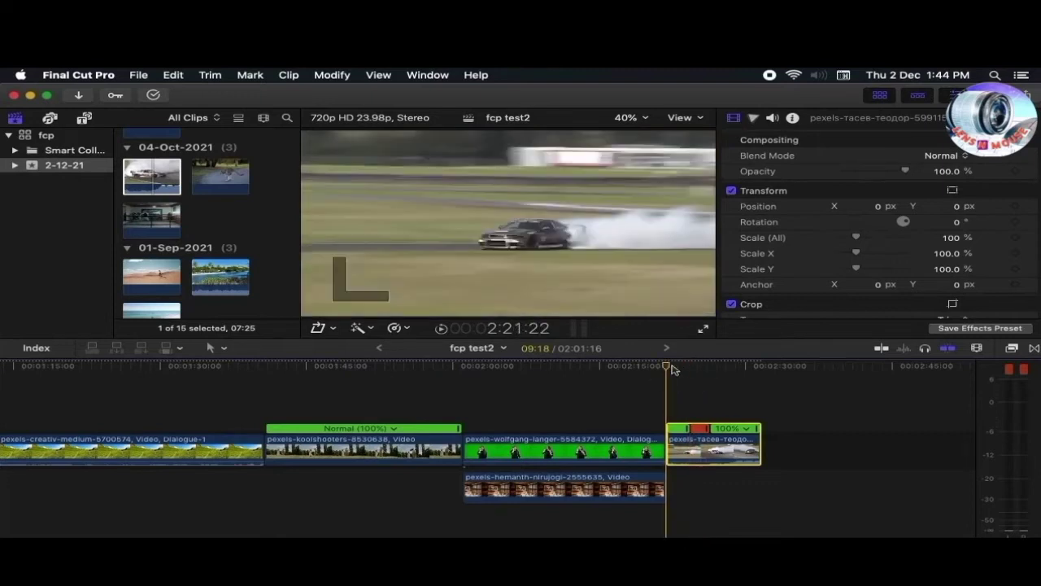
{"action": "left_click", "coordinate": [443, 332]}
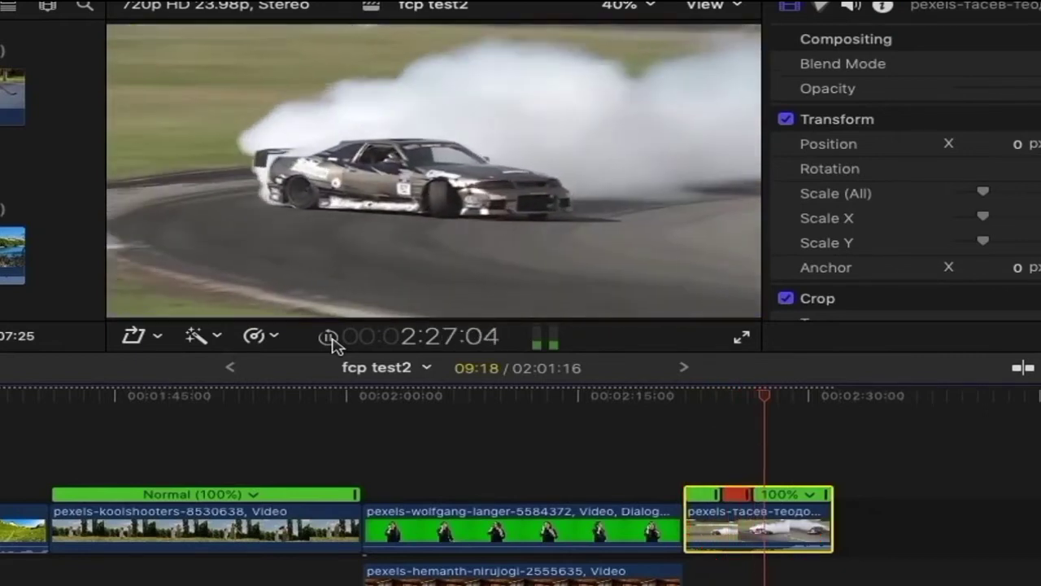
{"action": "left_click", "coordinate": [328, 337]}
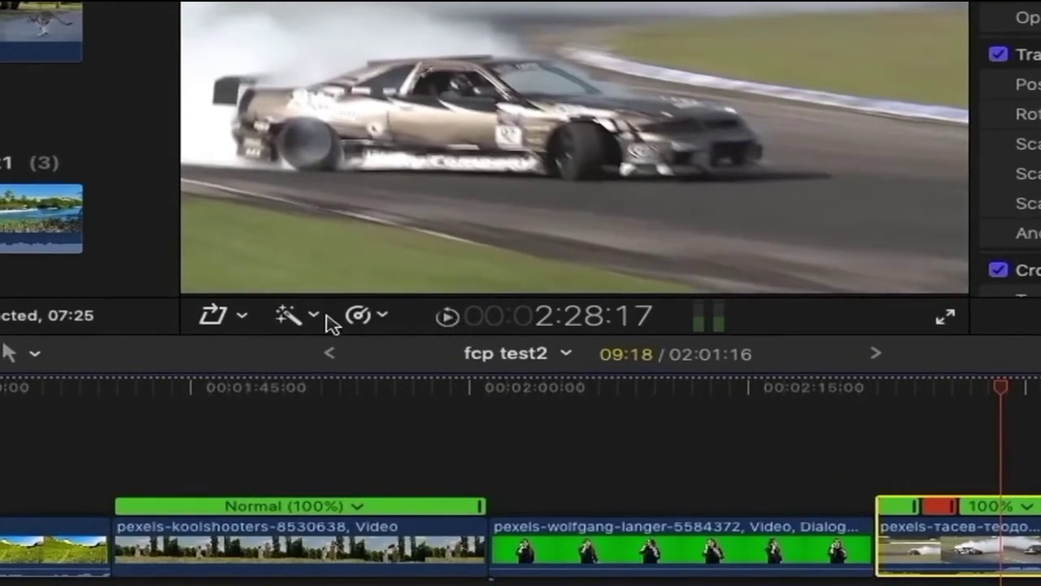
Add an Instant Replay and a 2x Rewind to the car clip and play the result
{"action": "left_click", "coordinate": [380, 316]}
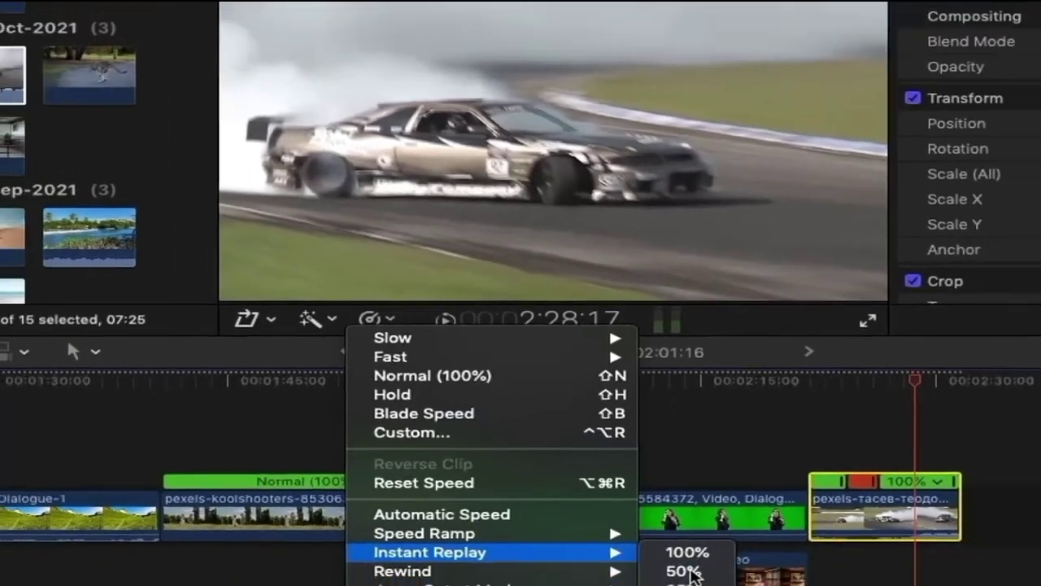
{"action": "left_click", "coordinate": [731, 584]}
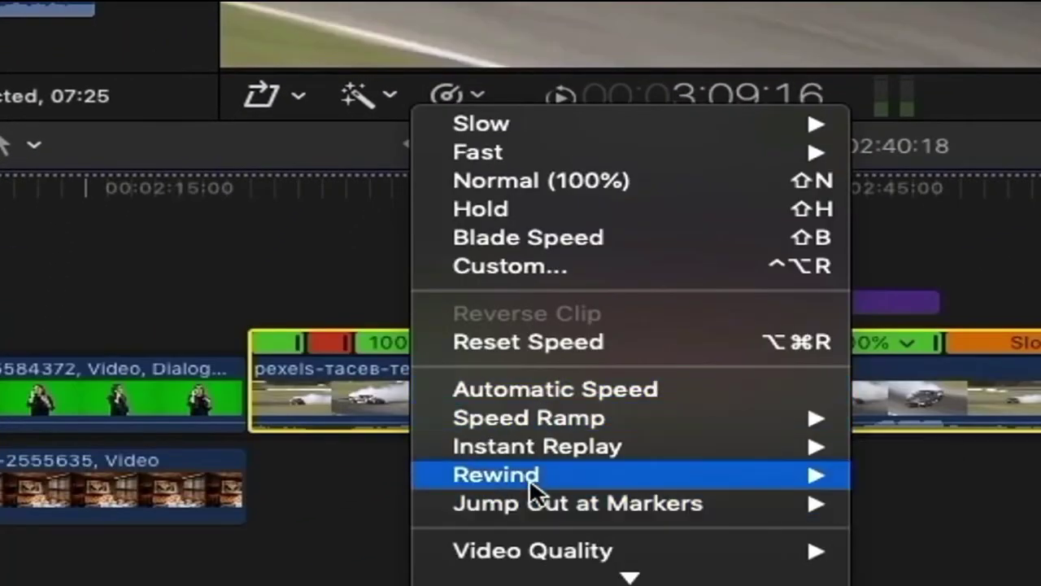
{"action": "mouse_move", "coordinate": [530, 478]}
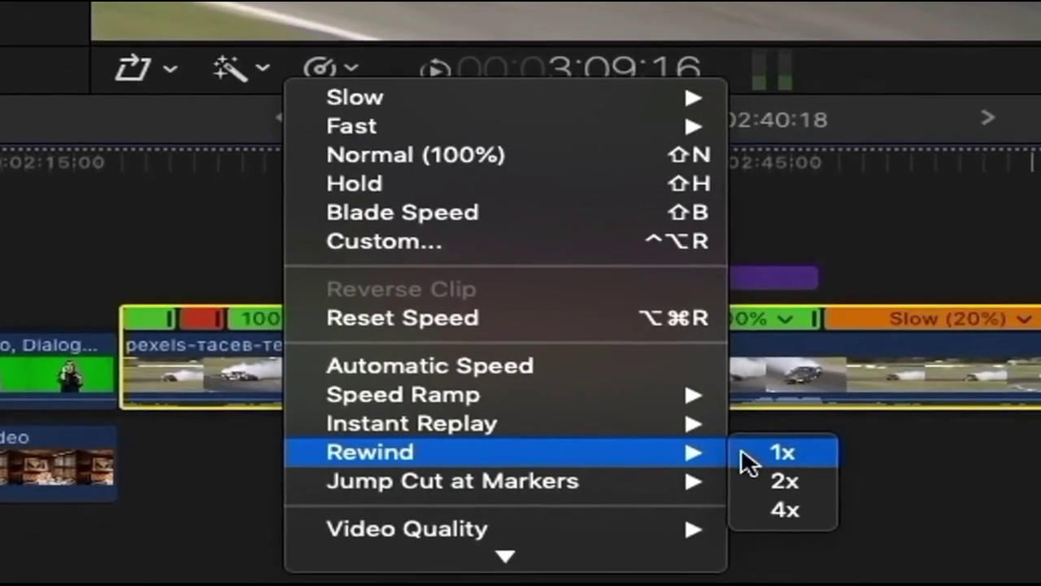
{"action": "left_click", "coordinate": [905, 503]}
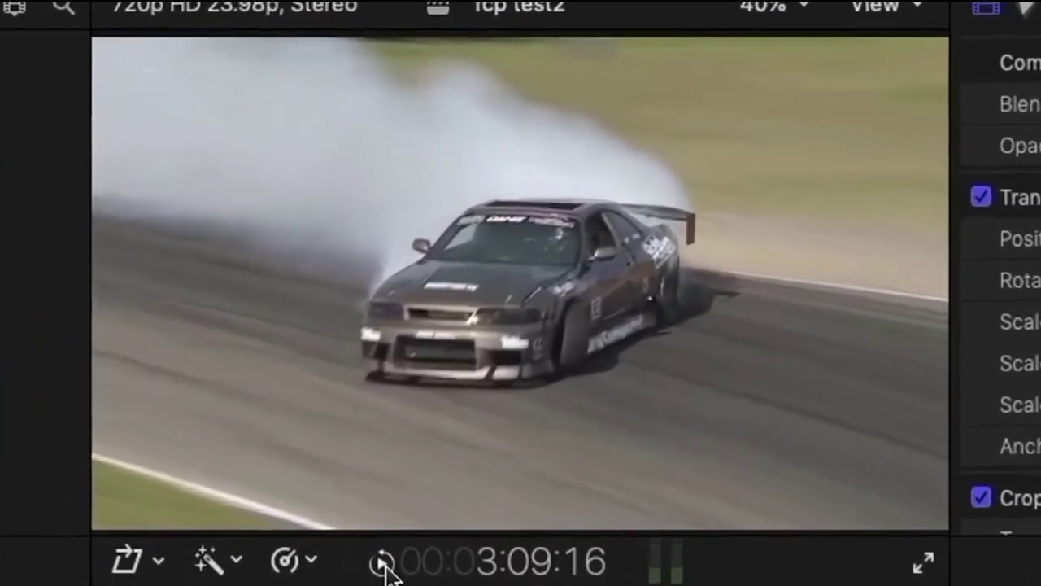
{"action": "left_click", "coordinate": [384, 563]}
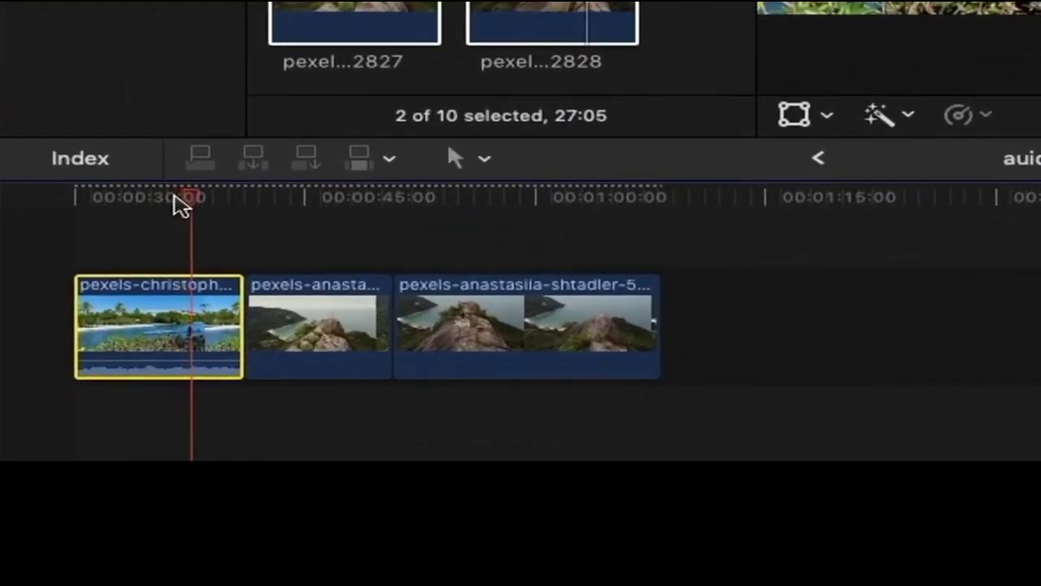
Detach the first pexels-christoph clip's audio and delete the detached audio clip
{"action": "right_click", "coordinate": [176, 306]}
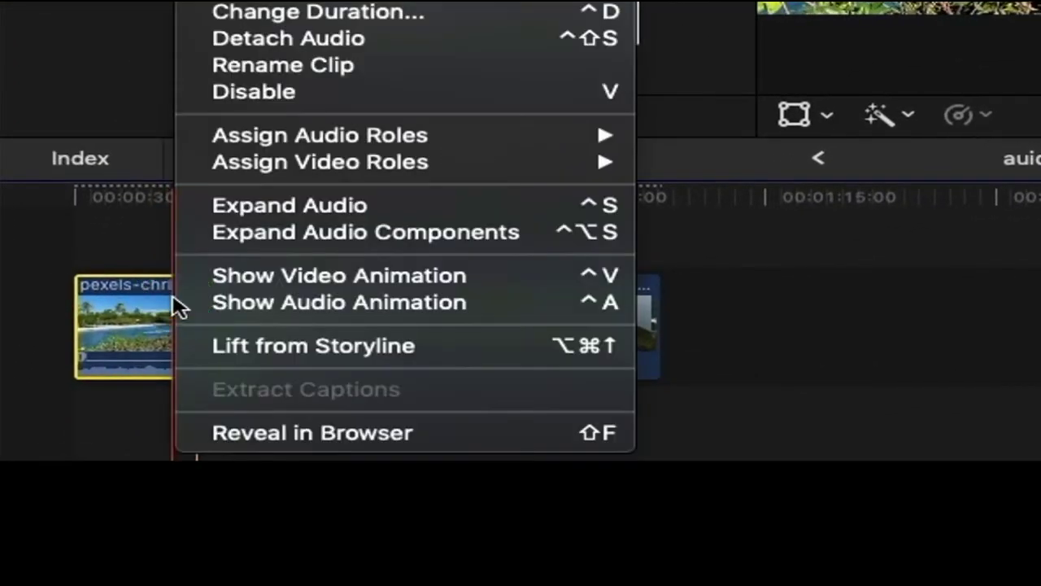
{"action": "left_click", "coordinate": [297, 47]}
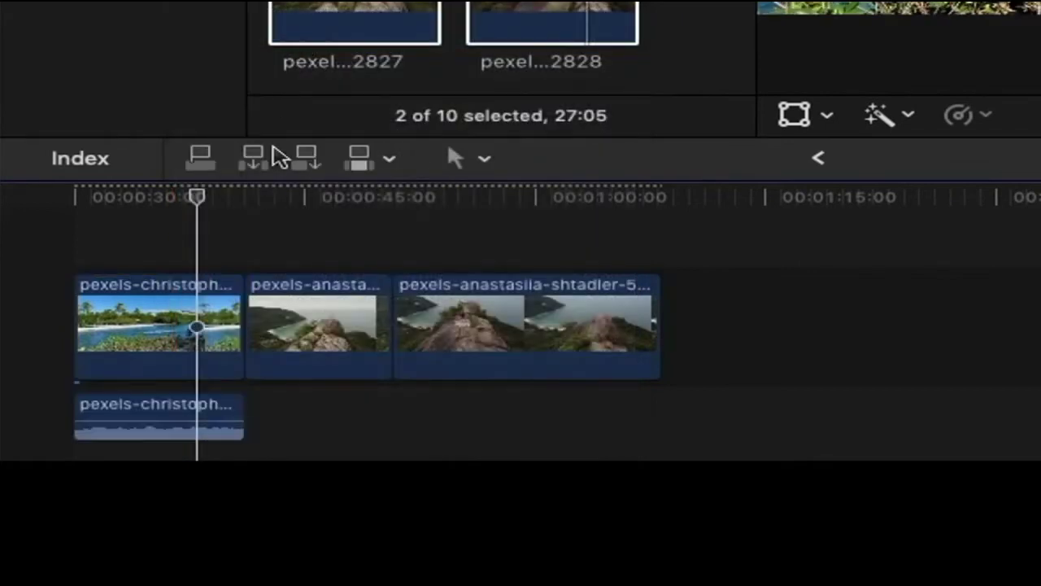
{"action": "left_click", "coordinate": [218, 413]}
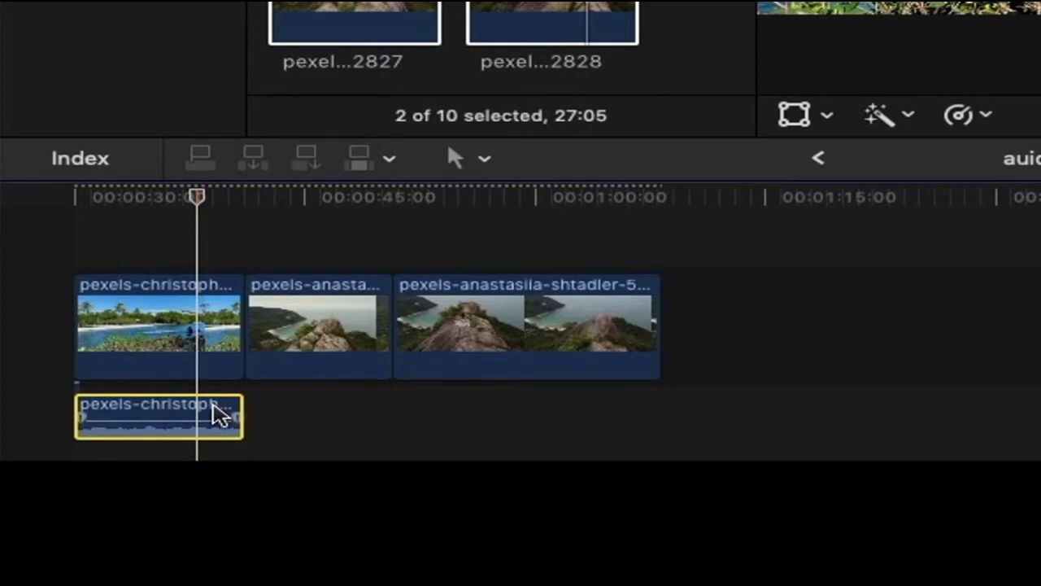
{"action": "key", "text": "Delete"}
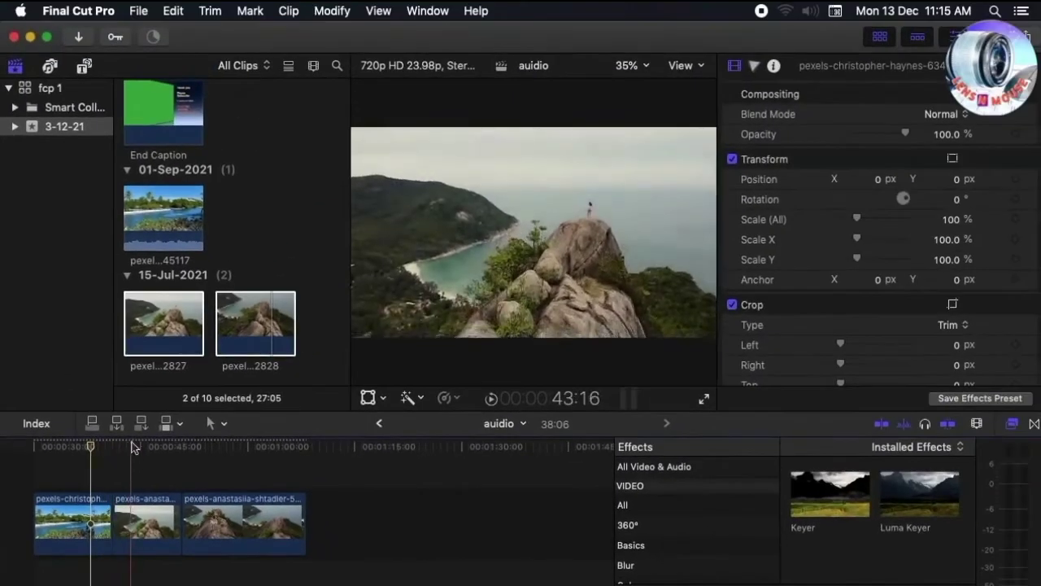
Add the Blackberry K Two - Squadda B music under the clips and trim it at the video's end
{"action": "left_click", "coordinate": [134, 447]}
{"action": "scroll", "coordinate": [153, 269], "scroll_direction": "up", "scroll_amount": 10}
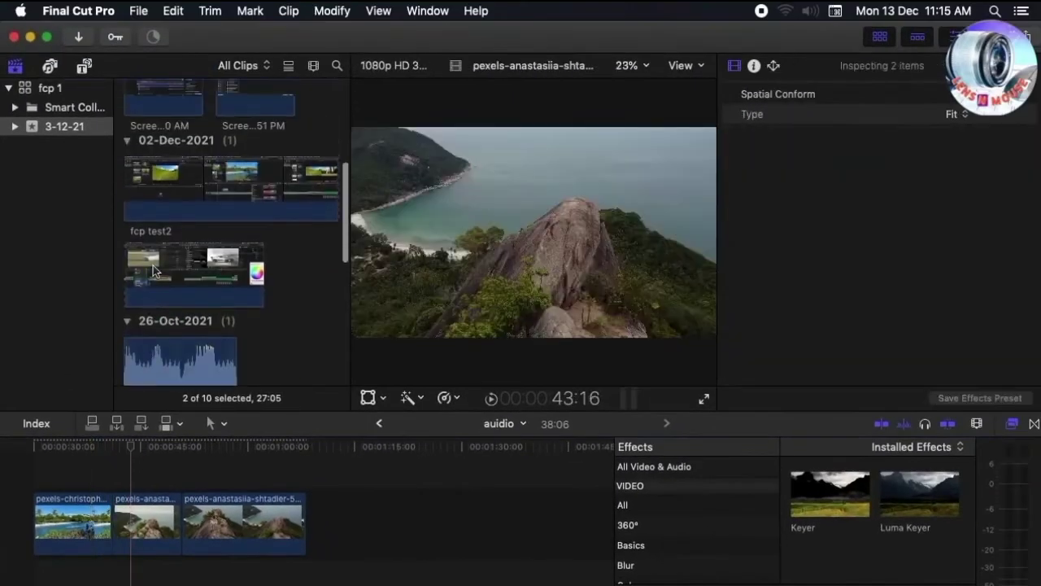
{"action": "scroll", "coordinate": [153, 266], "scroll_direction": "down", "scroll_amount": 3}
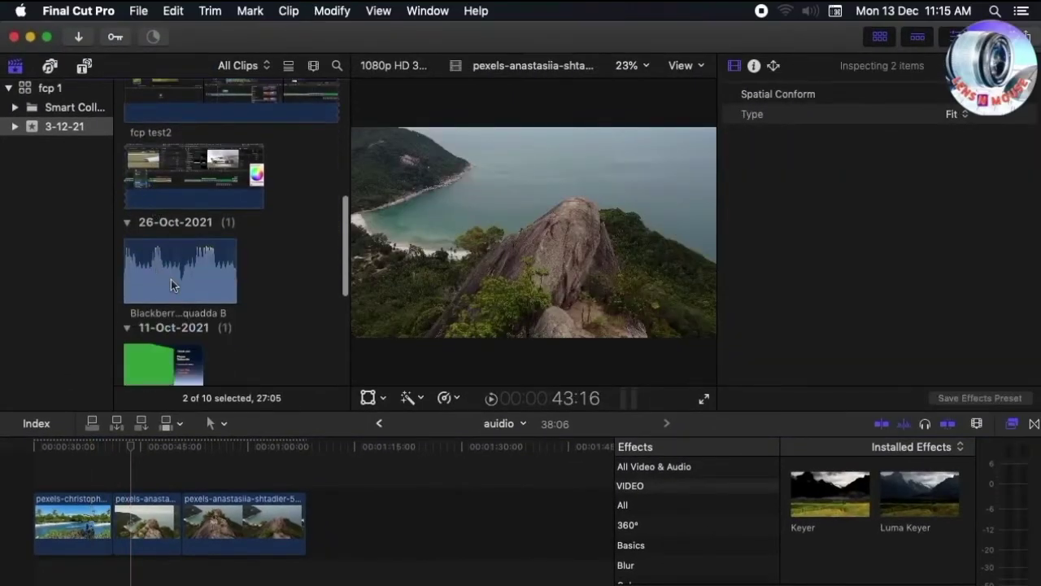
{"action": "left_click", "coordinate": [171, 279]}
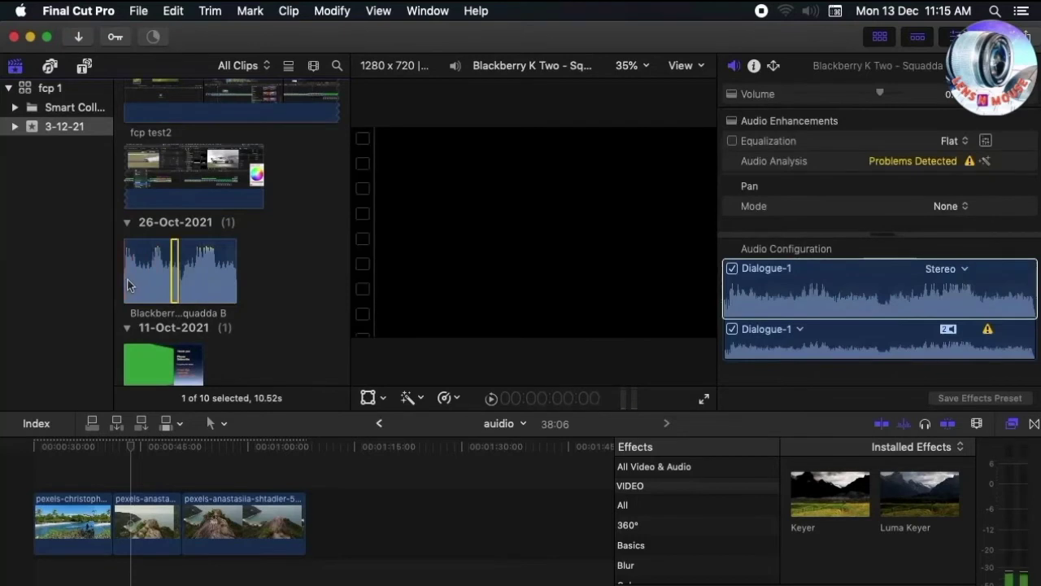
{"action": "left_click_drag", "start_coordinate": [135, 274], "coordinate": [124, 576]}
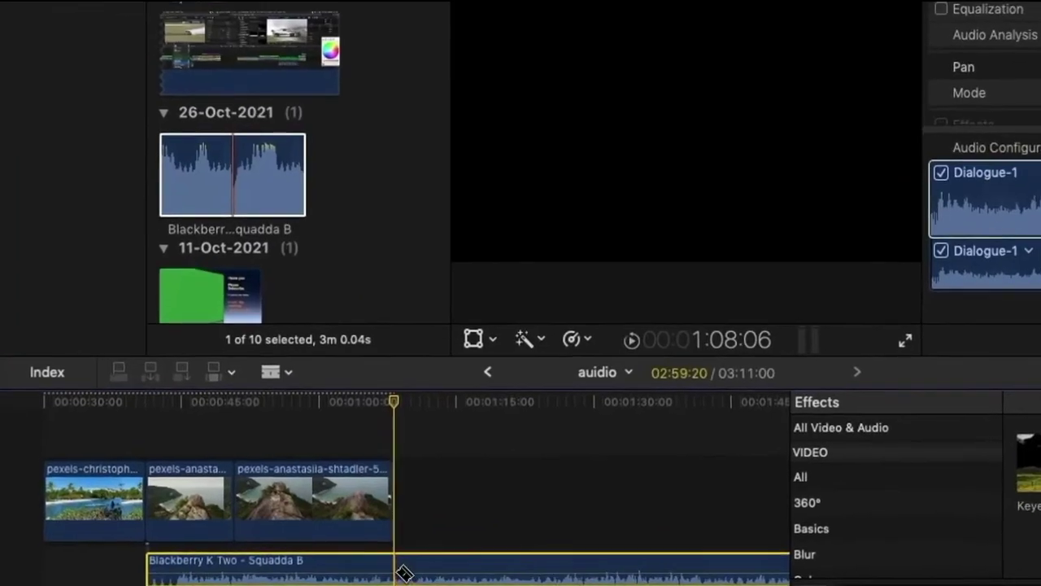
{"action": "left_click", "coordinate": [404, 574]}
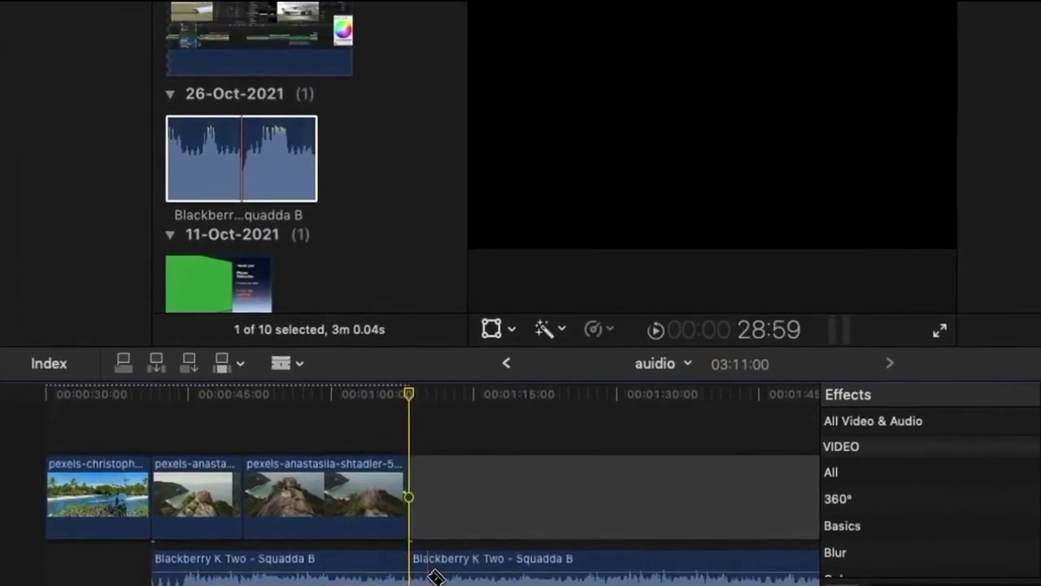
{"action": "key", "text": "a"}
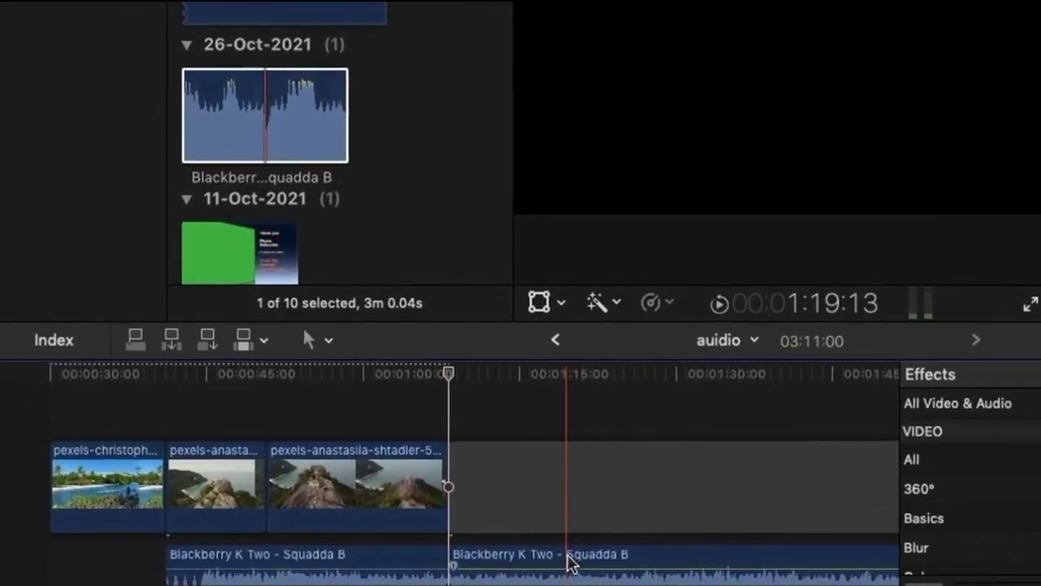
{"action": "left_click", "coordinate": [569, 560]}
{"action": "key", "text": "Delete"}
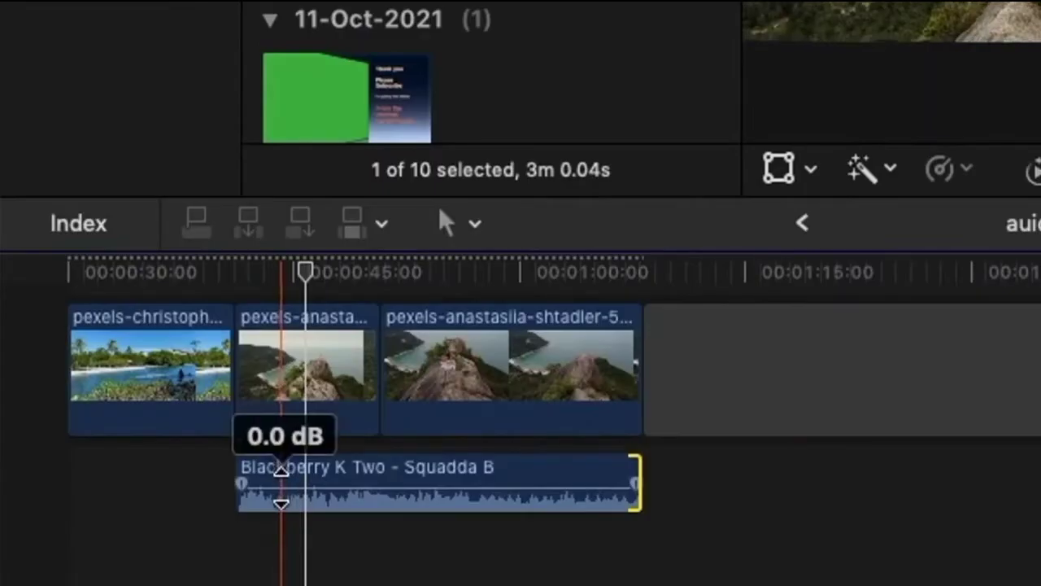
Set the music's volume to -4.0 dB
{"action": "left_click_drag", "start_coordinate": [281, 484], "coordinate": [289, 488]}
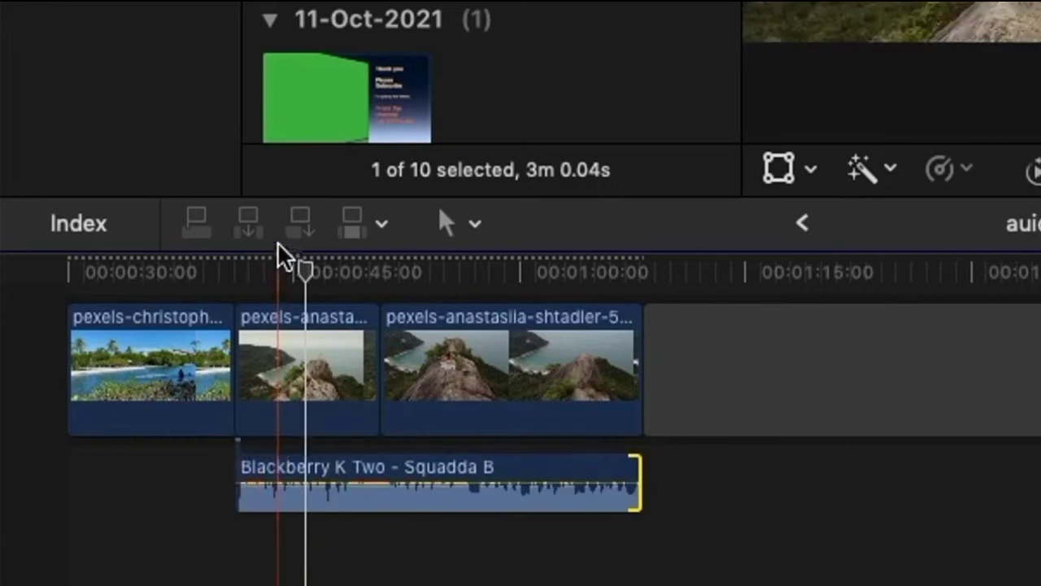
{"action": "left_click", "coordinate": [249, 271]}
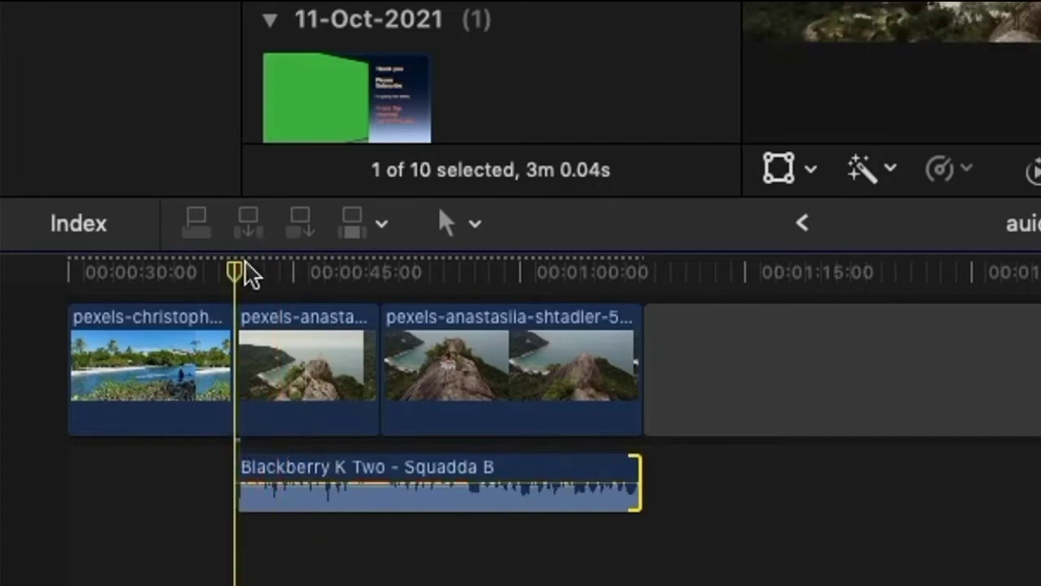
{"action": "left_click", "coordinate": [346, 272]}
{"action": "left_click_drag", "start_coordinate": [295, 498], "coordinate": [294, 503]}
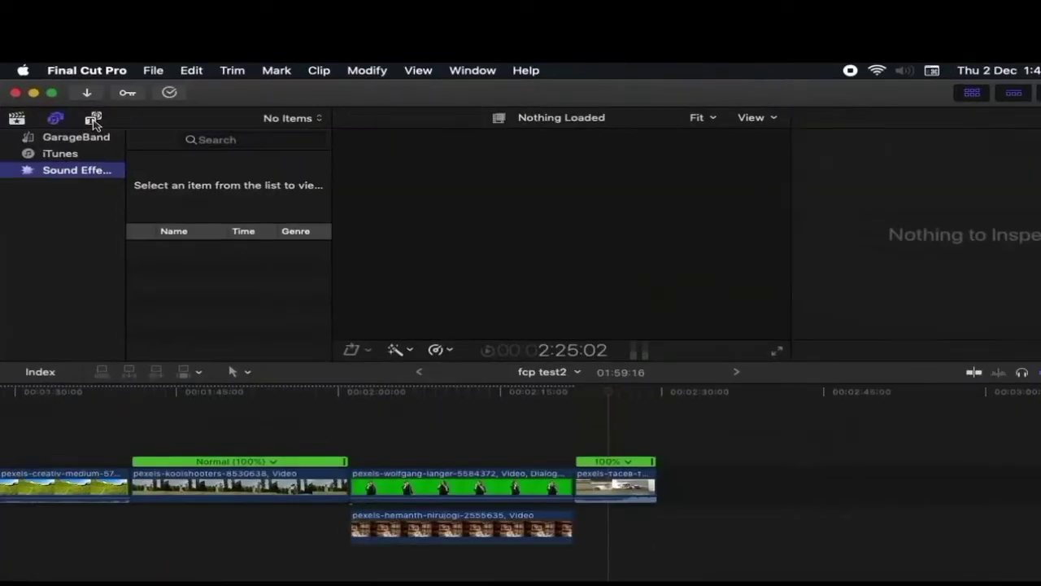
Place the Lower Thirds 'Gradient - Center' title above the drifting-car clip and park the playhead there
{"action": "left_click", "coordinate": [70, 104]}
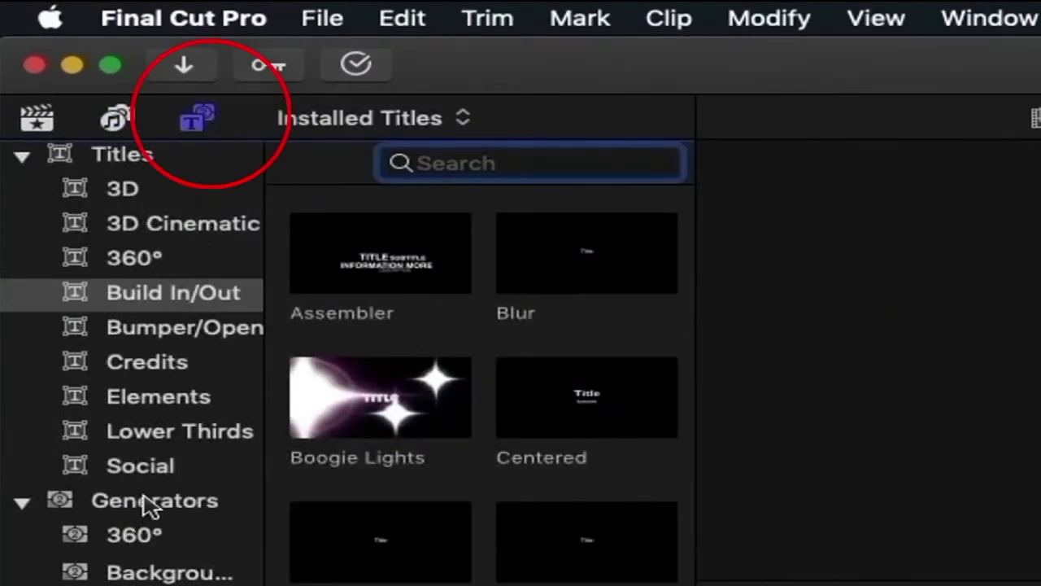
{"action": "left_click", "coordinate": [155, 364]}
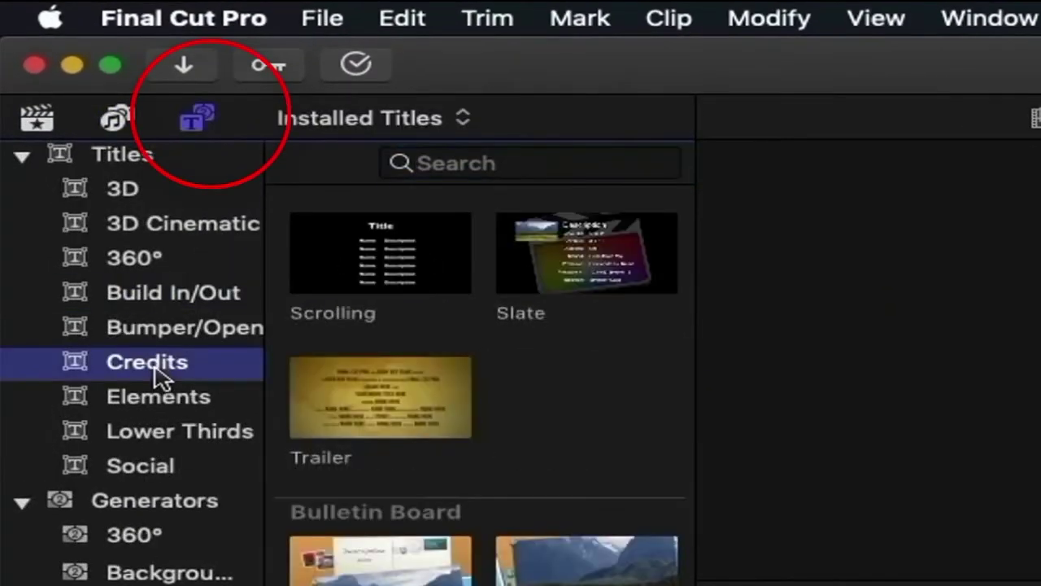
{"action": "left_click", "coordinate": [153, 409]}
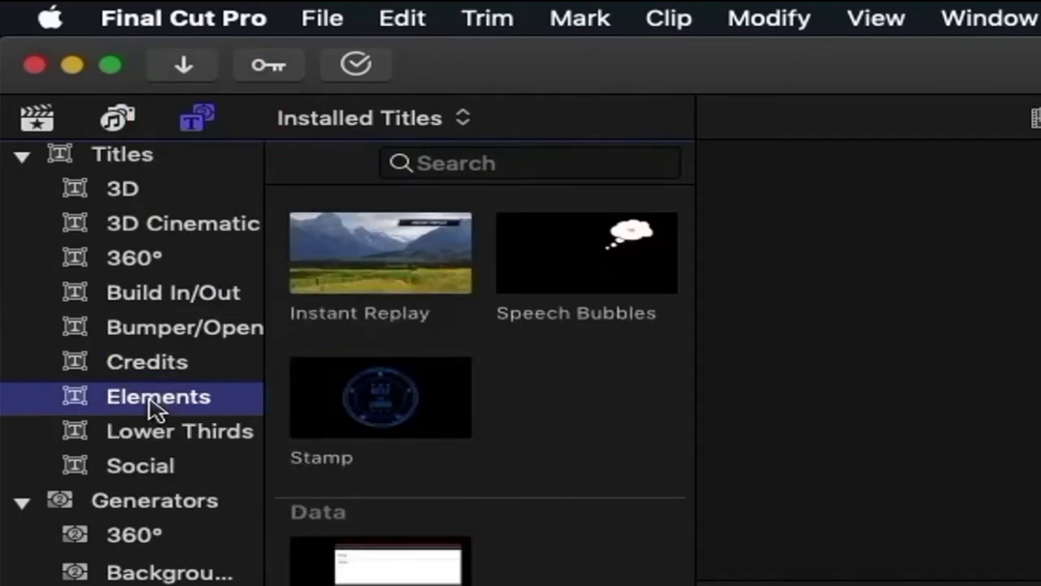
{"action": "left_click", "coordinate": [153, 438]}
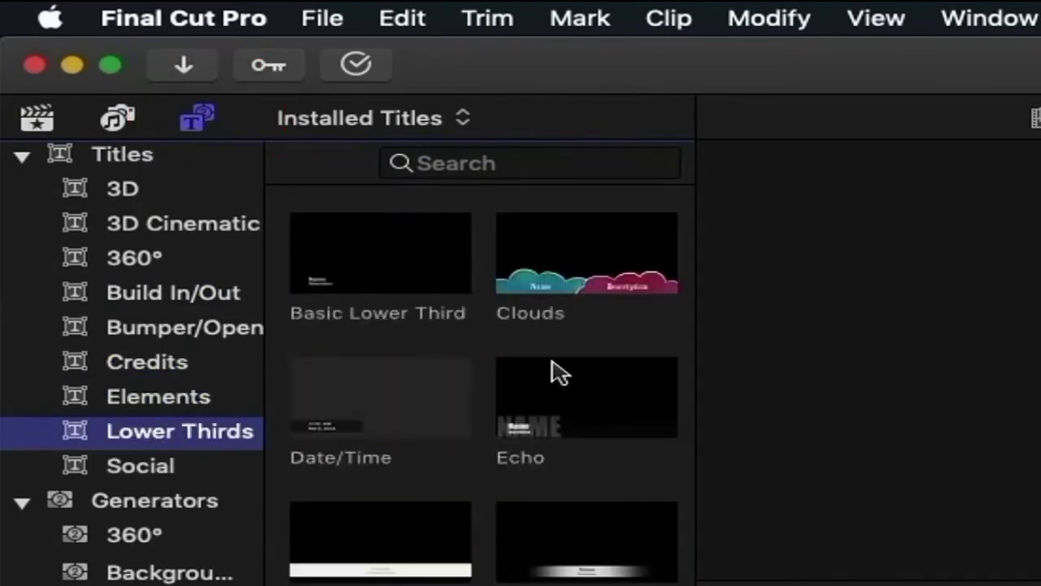
{"action": "scroll", "coordinate": [560, 373], "scroll_direction": "down", "scroll_amount": 2}
{"action": "left_click", "coordinate": [587, 456]}
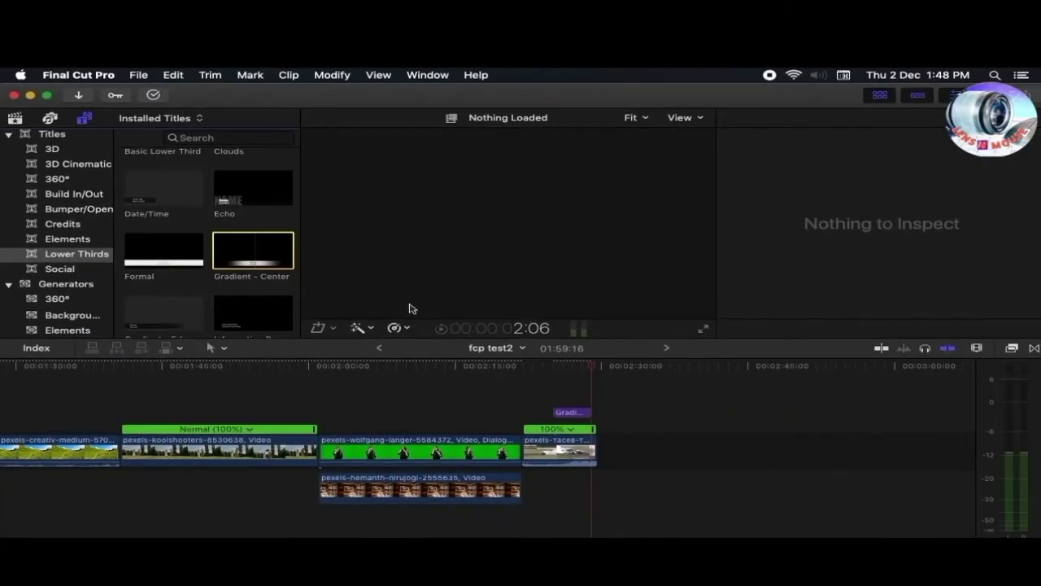
{"action": "left_click", "coordinate": [556, 367]}
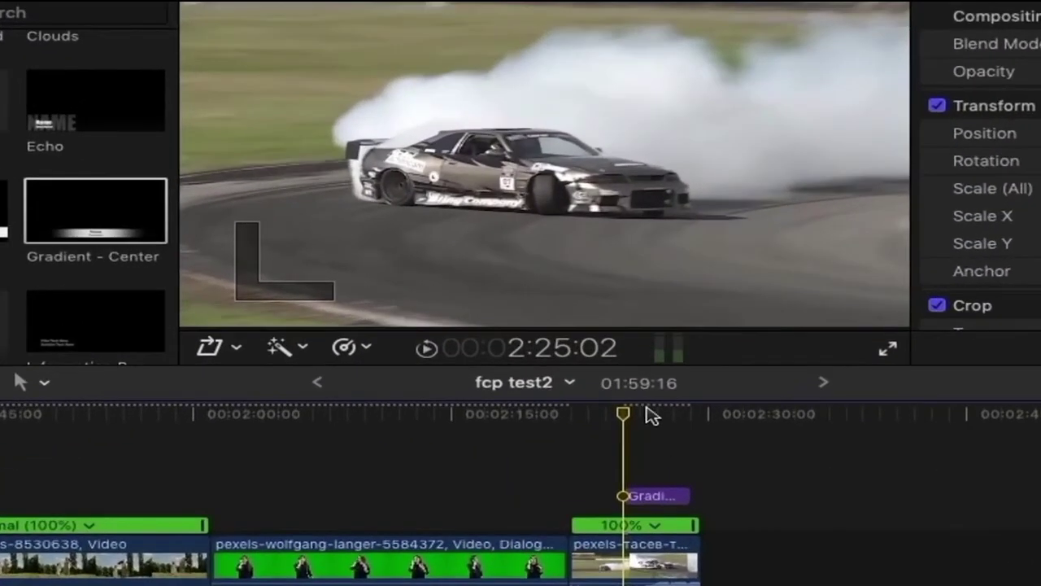
Replace the lower third's Name with 'Please subscribe this channel' and its Description with 'thankyou'
{"action": "left_click", "coordinate": [648, 414]}
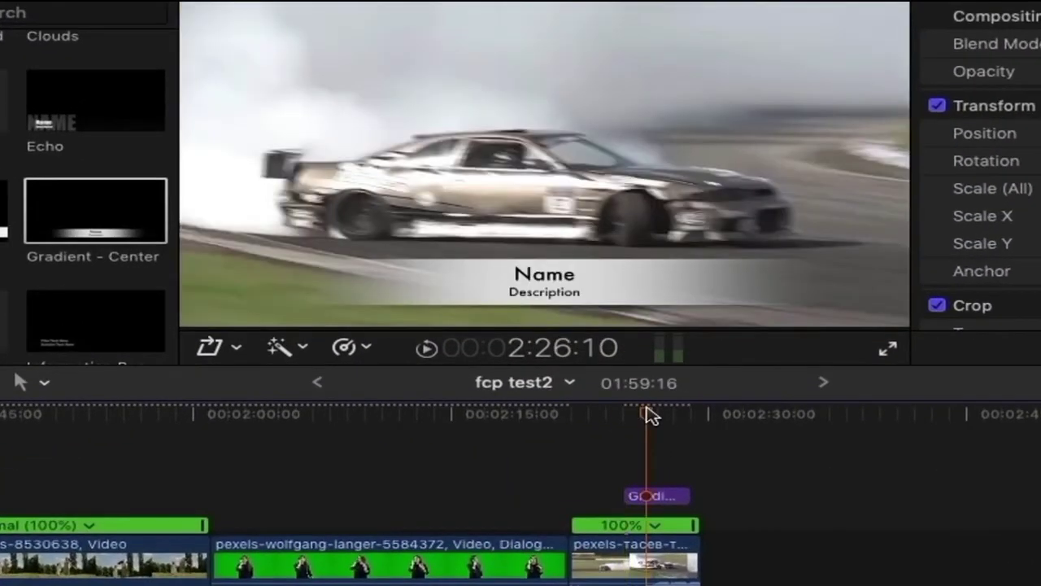
{"action": "left_click_drag", "start_coordinate": [545, 282], "coordinate": [547, 282]}
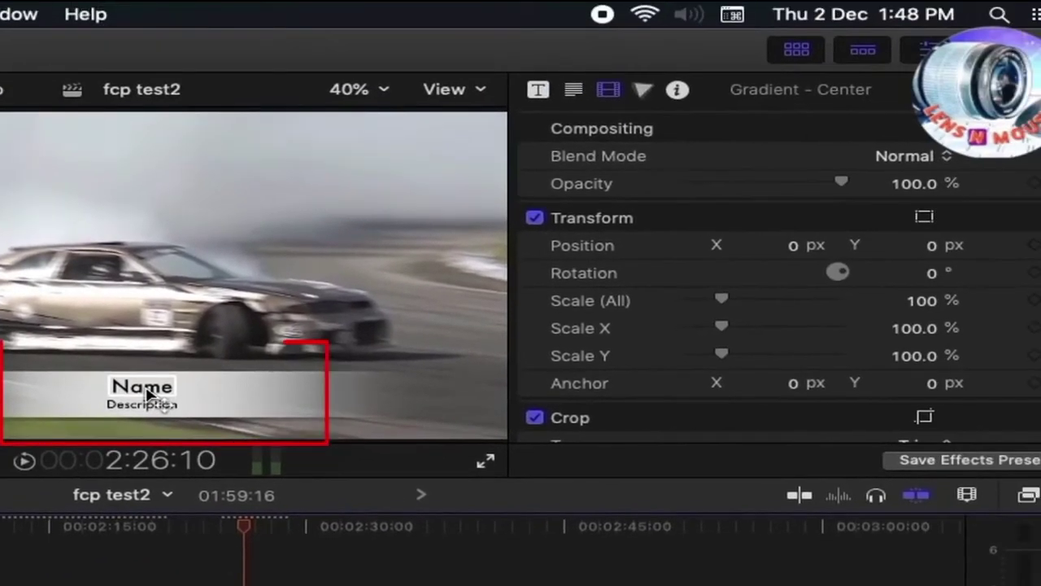
{"action": "double_click", "coordinate": [149, 393]}
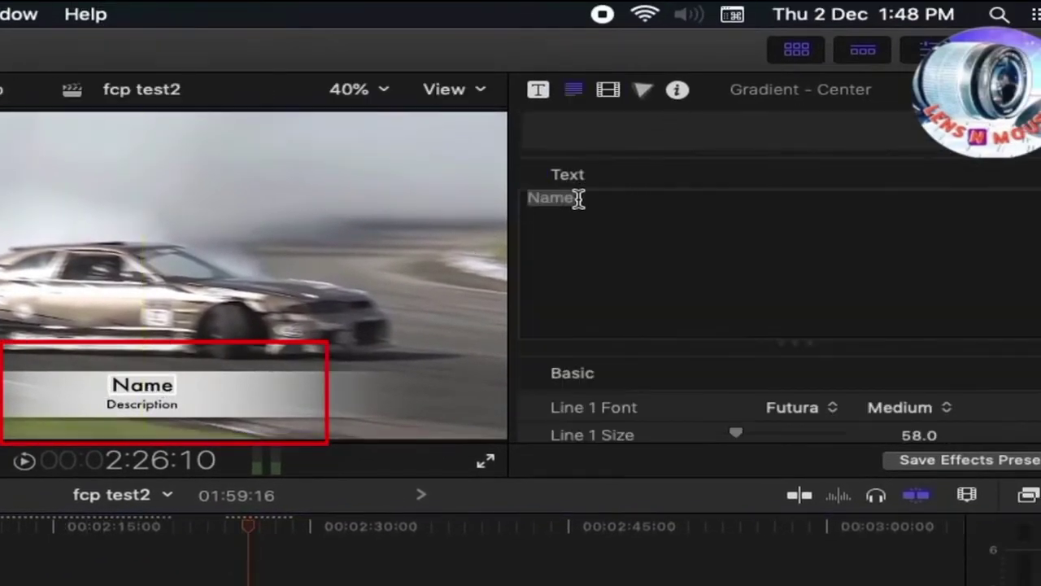
{"action": "double_click", "coordinate": [570, 198]}
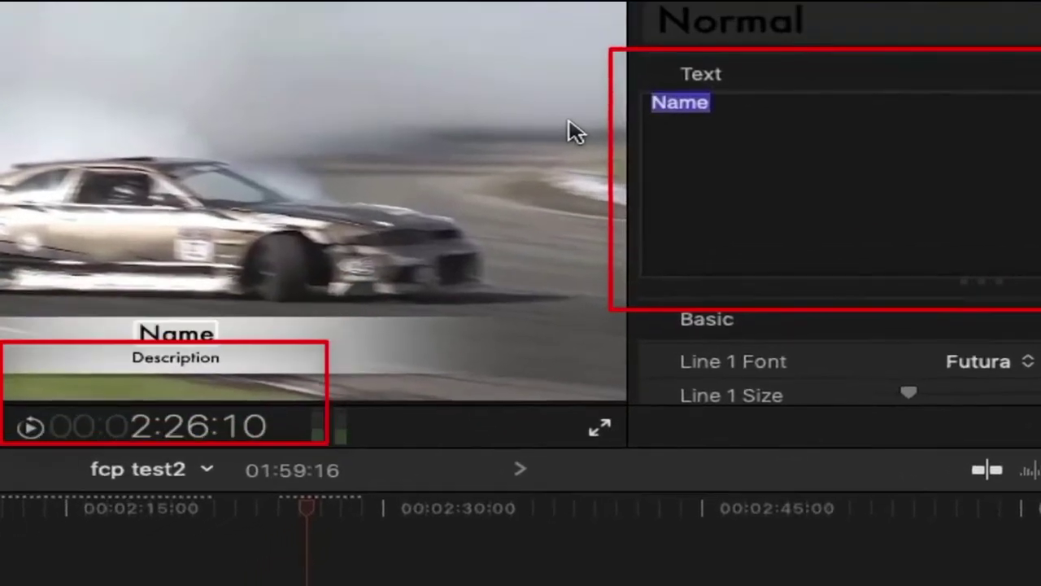
{"action": "type", "text": "Please subsc"}
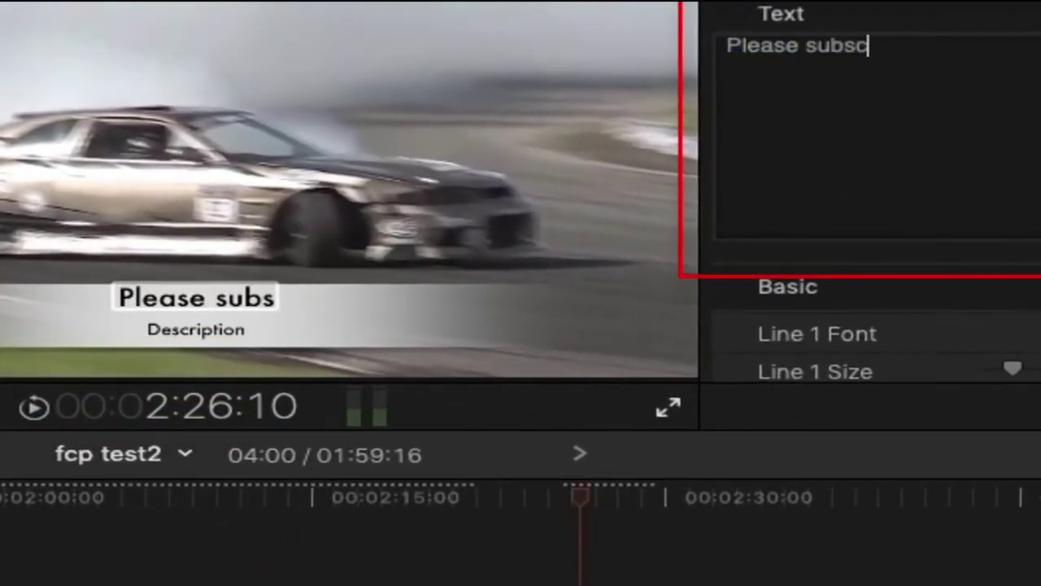
{"action": "type", "text": "ribe "}
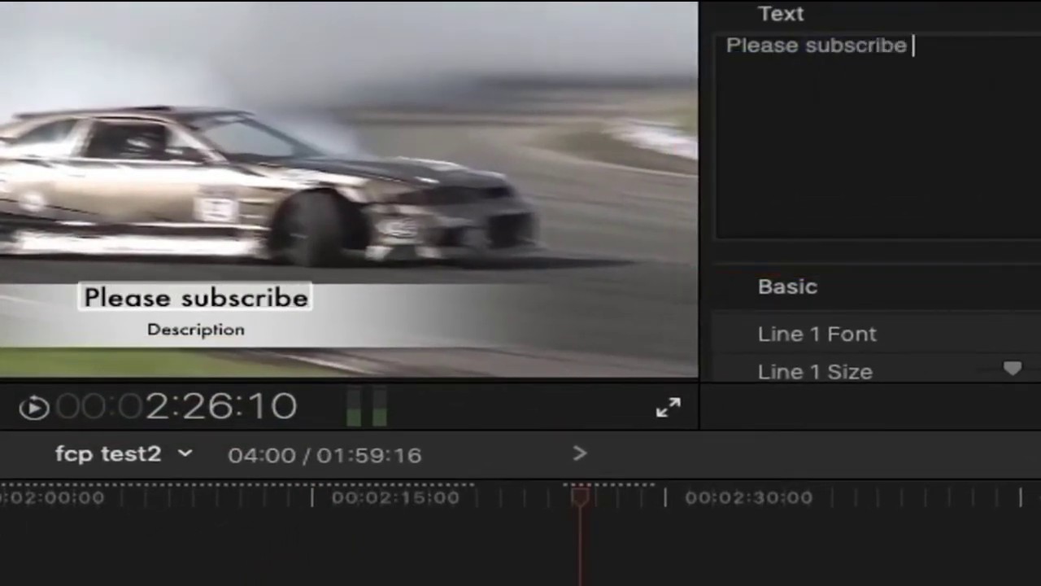
{"action": "type", "text": "thi"}
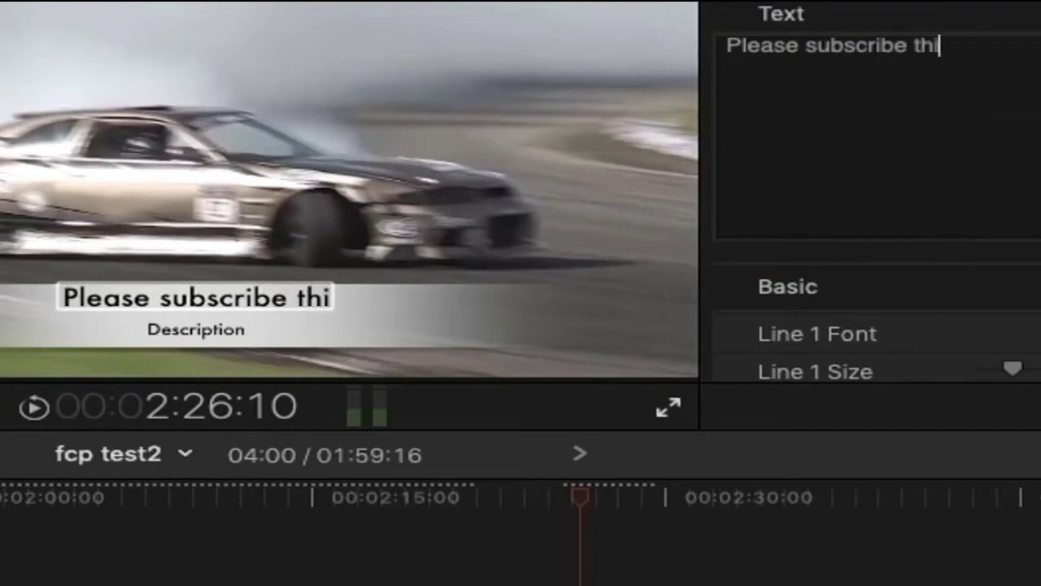
{"action": "type", "text": "s cha"}
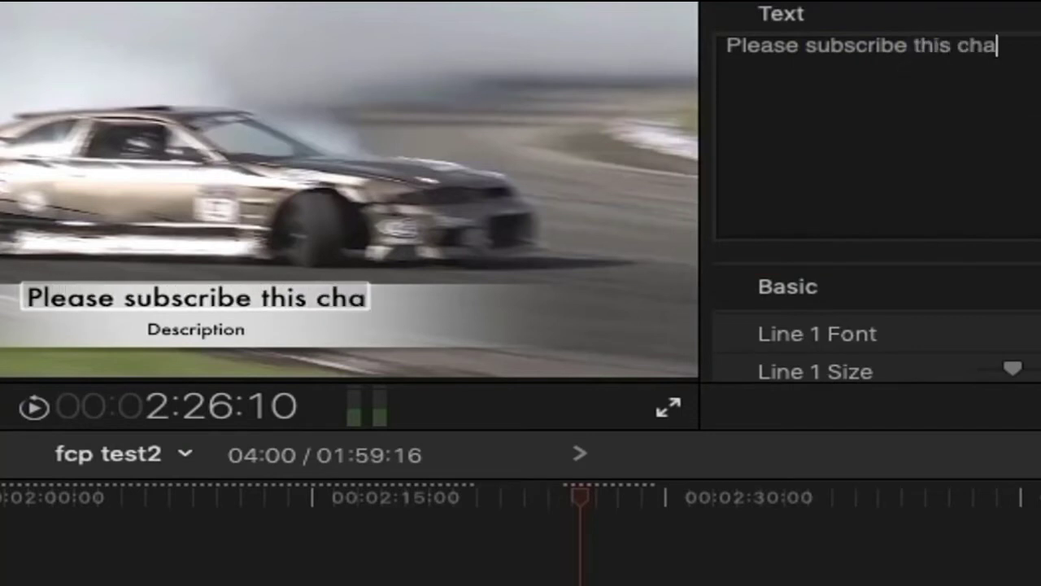
{"action": "type", "text": "nnel"}
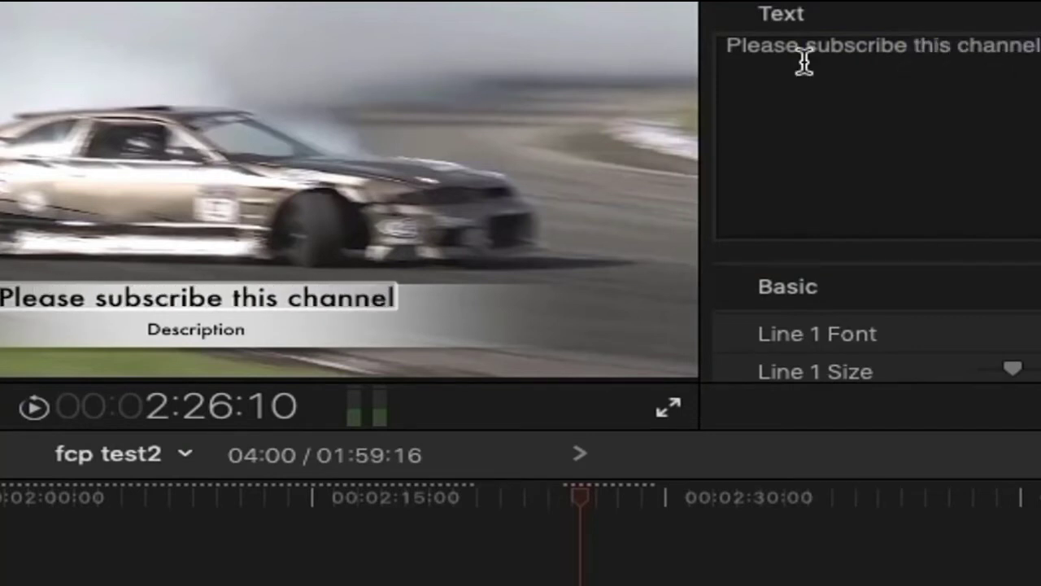
{"action": "left_click", "coordinate": [202, 332]}
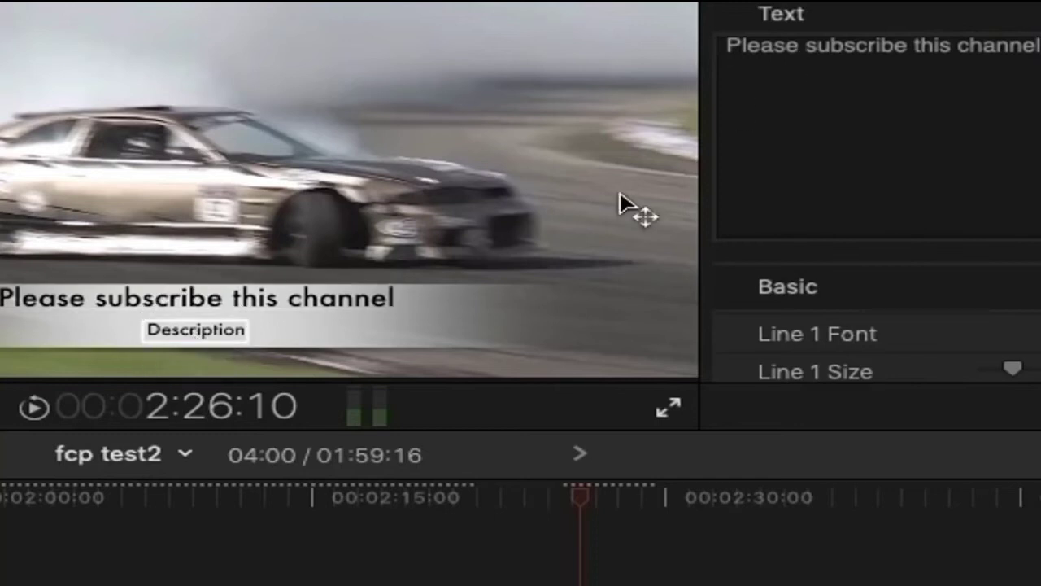
{"action": "double_click", "coordinate": [756, 46]}
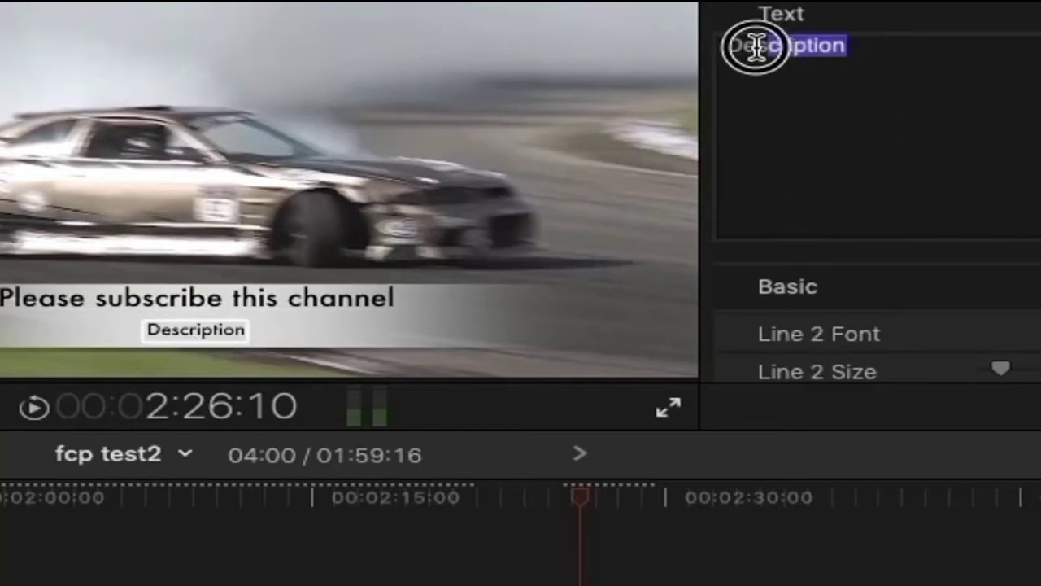
{"action": "type", "text": "t"}
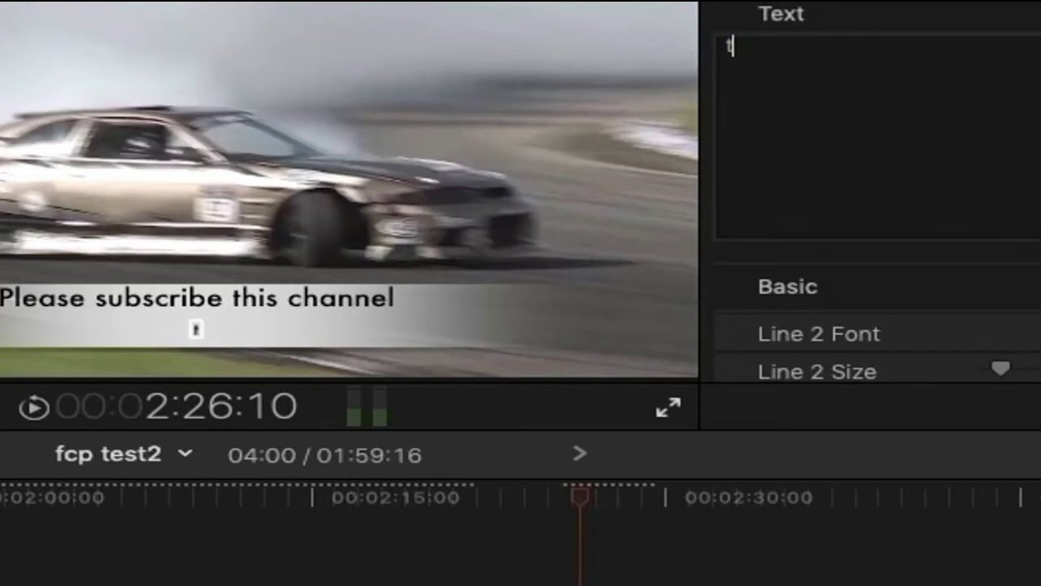
{"action": "type", "text": "hankyou"}
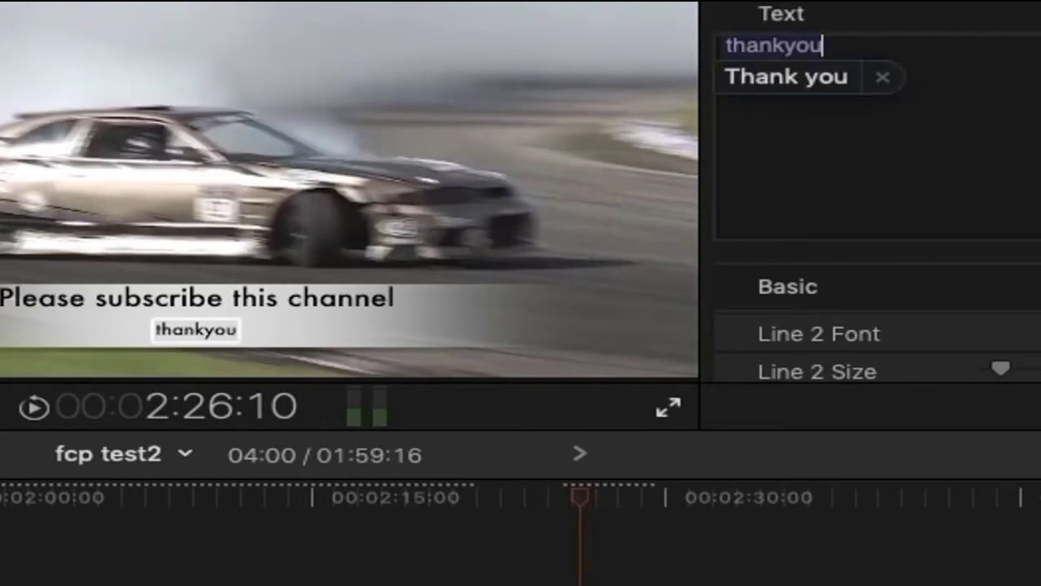
Colour the 'Please subscribe this channel' line Blueberry blue
{"action": "left_click", "coordinate": [365, 317]}
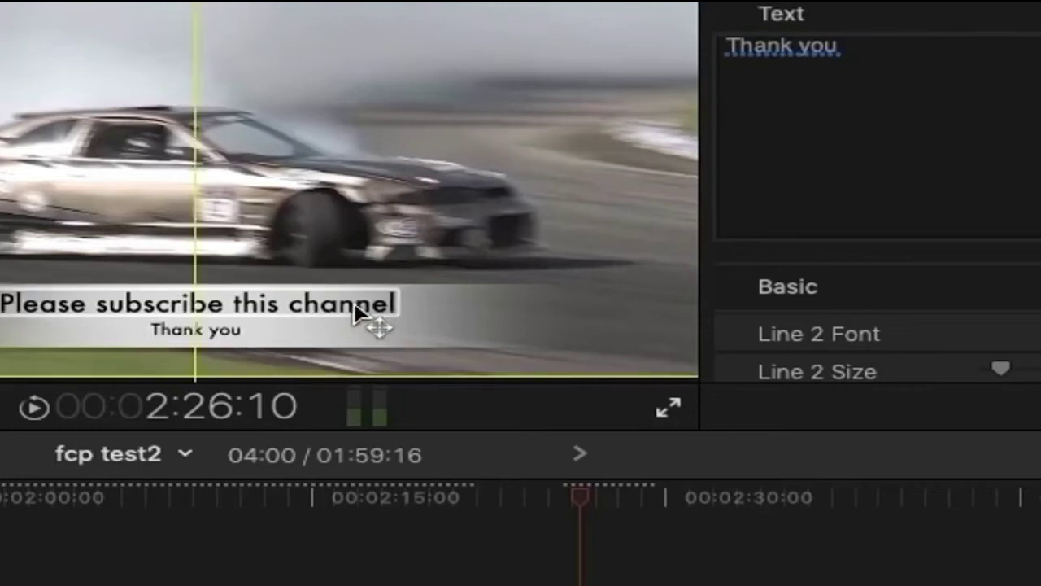
{"action": "scroll", "coordinate": [870, 244], "scroll_direction": "down", "scroll_amount": 5}
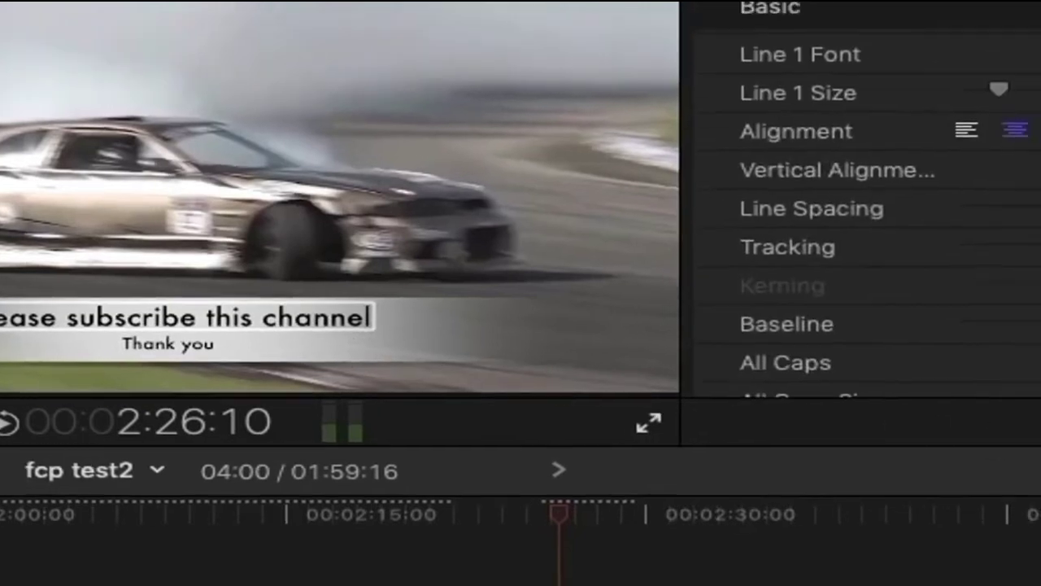
{"action": "scroll", "coordinate": [610, 358], "scroll_direction": "down", "scroll_amount": 8}
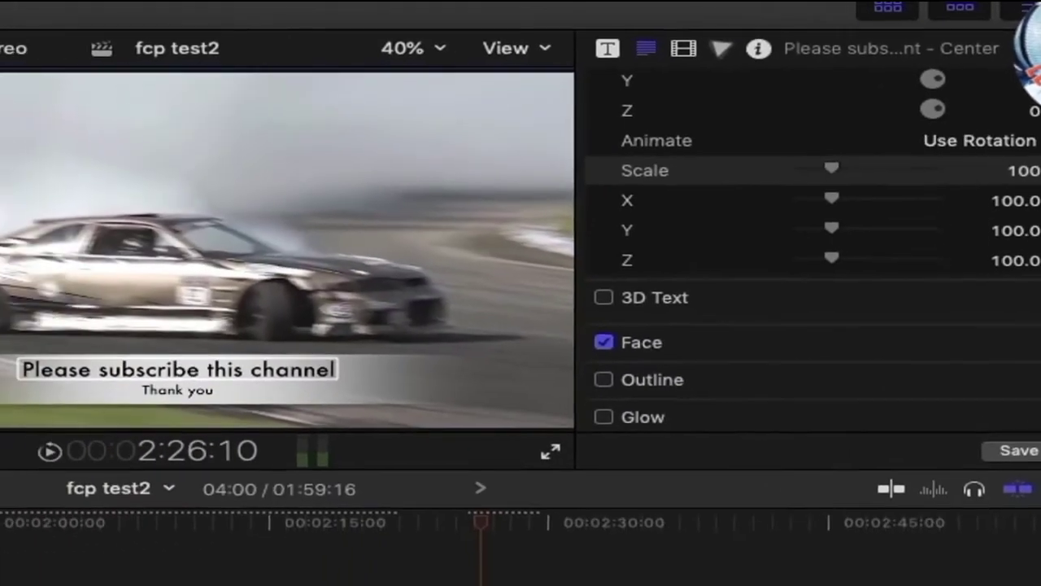
{"action": "left_click", "coordinate": [997, 402]}
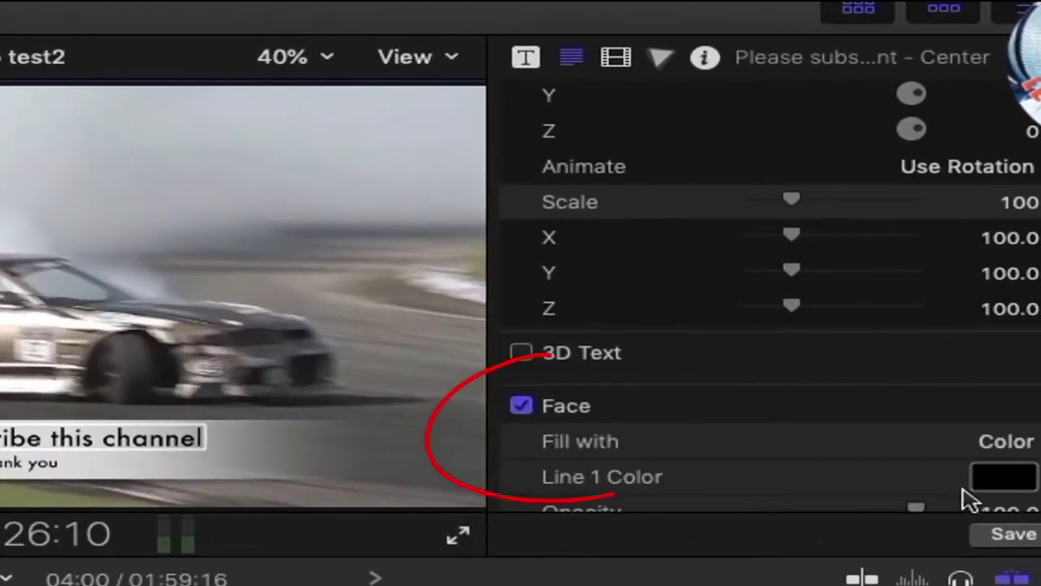
{"action": "left_click", "coordinate": [1006, 478]}
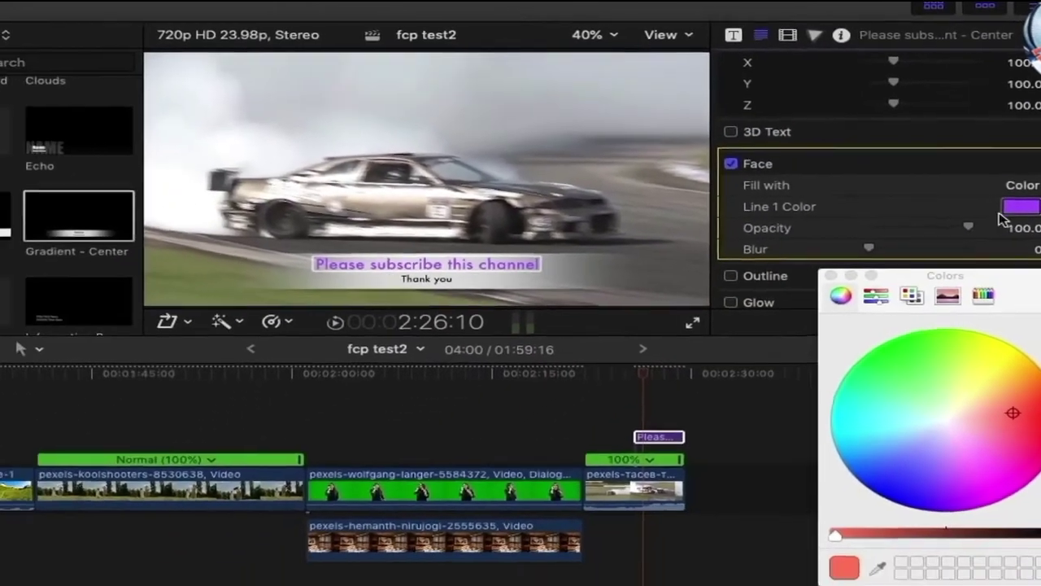
{"action": "left_click", "coordinate": [1030, 212]}
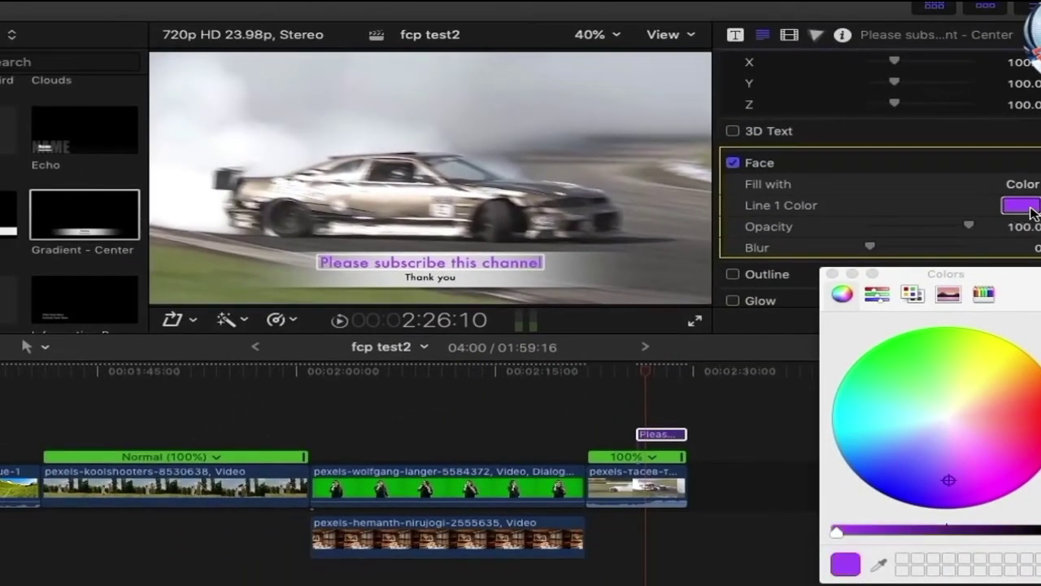
{"action": "left_click", "coordinate": [1022, 404]}
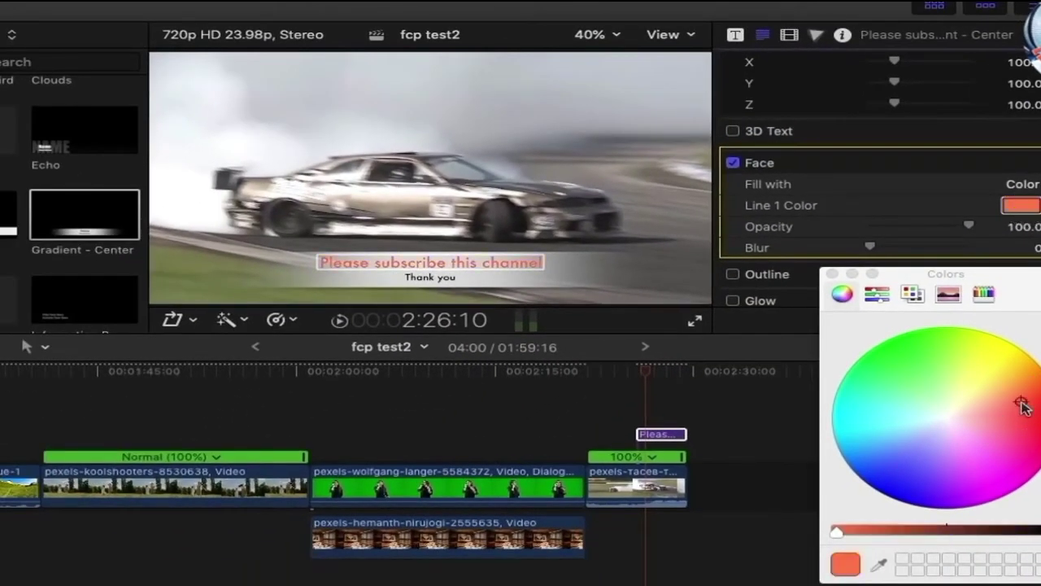
{"action": "left_click_drag", "start_coordinate": [1023, 413], "coordinate": [1039, 435]}
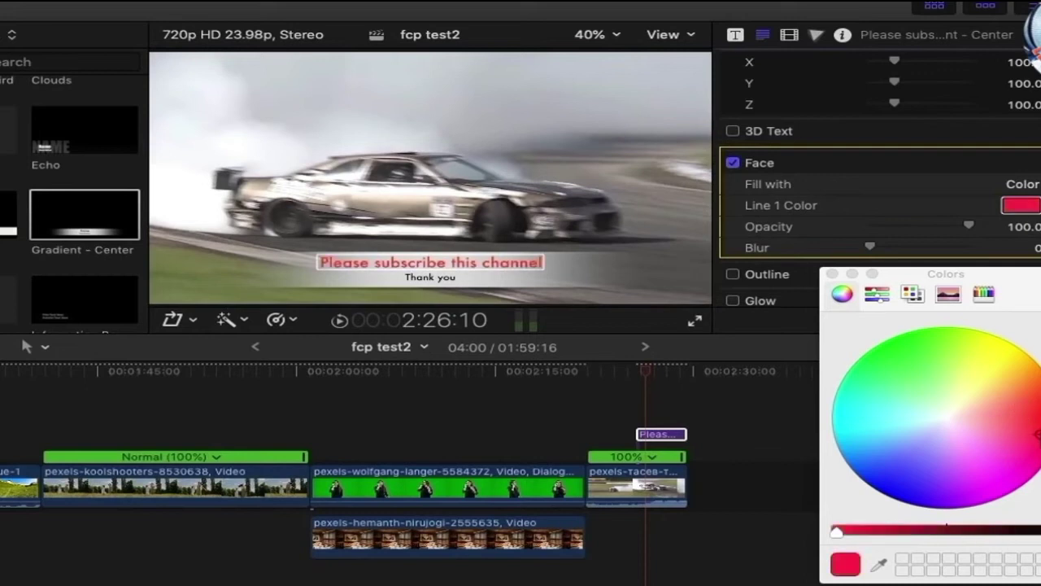
{"action": "left_click", "coordinate": [1004, 466]}
{"action": "left_click", "coordinate": [893, 358]}
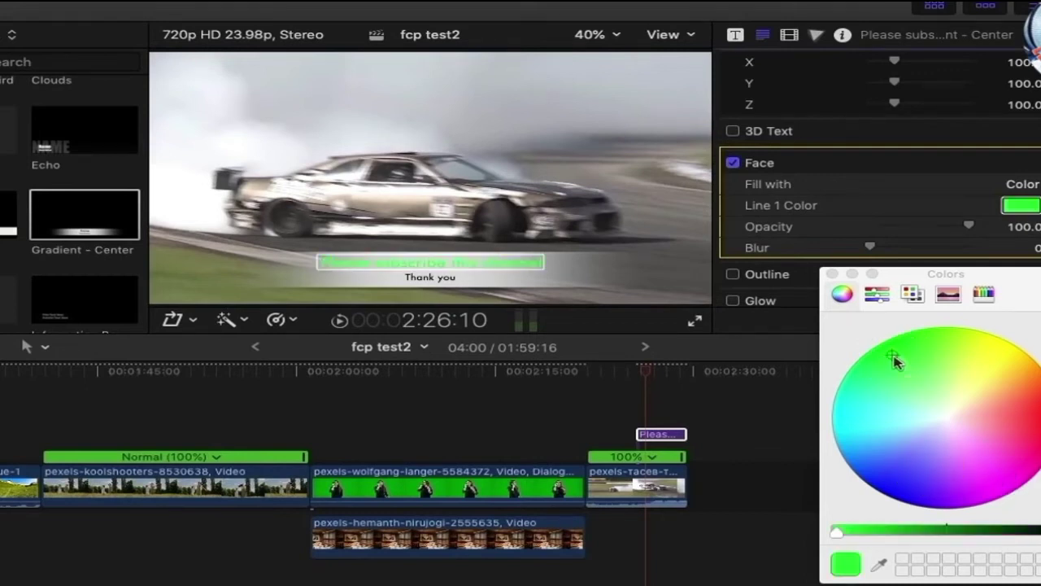
{"action": "left_click", "coordinate": [984, 295]}
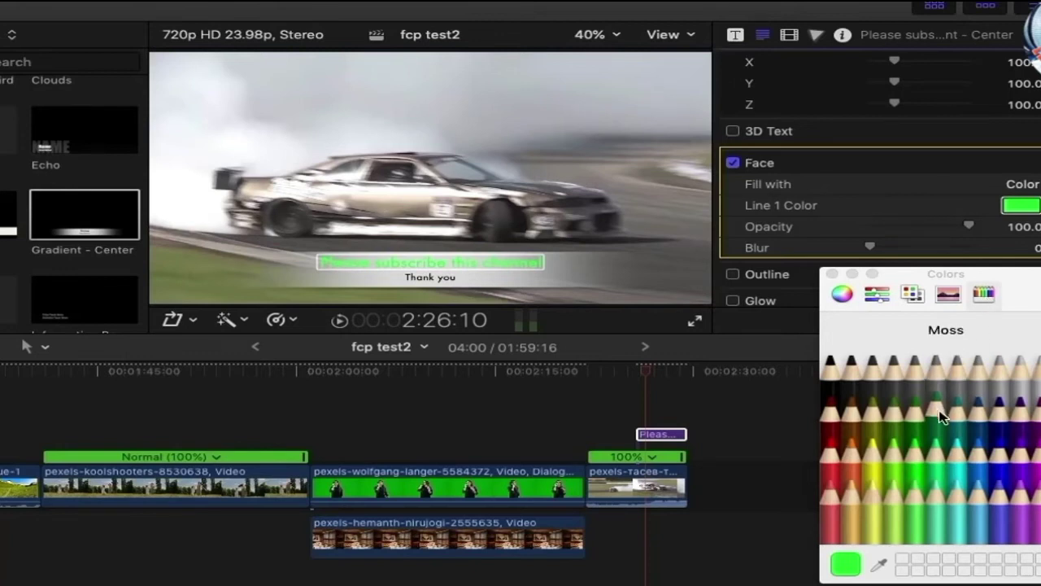
{"action": "left_click", "coordinate": [999, 446]}
Make the 'Thank you' line yellow and shrink it to size 16.0
{"action": "left_click", "coordinate": [449, 279]}
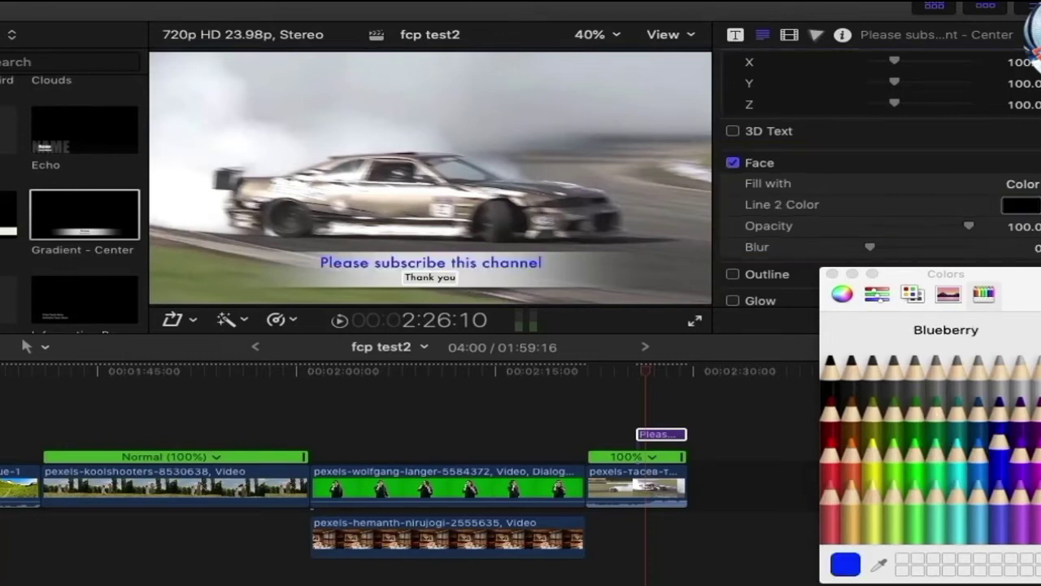
{"action": "left_click", "coordinate": [842, 294]}
{"action": "left_click", "coordinate": [951, 426]}
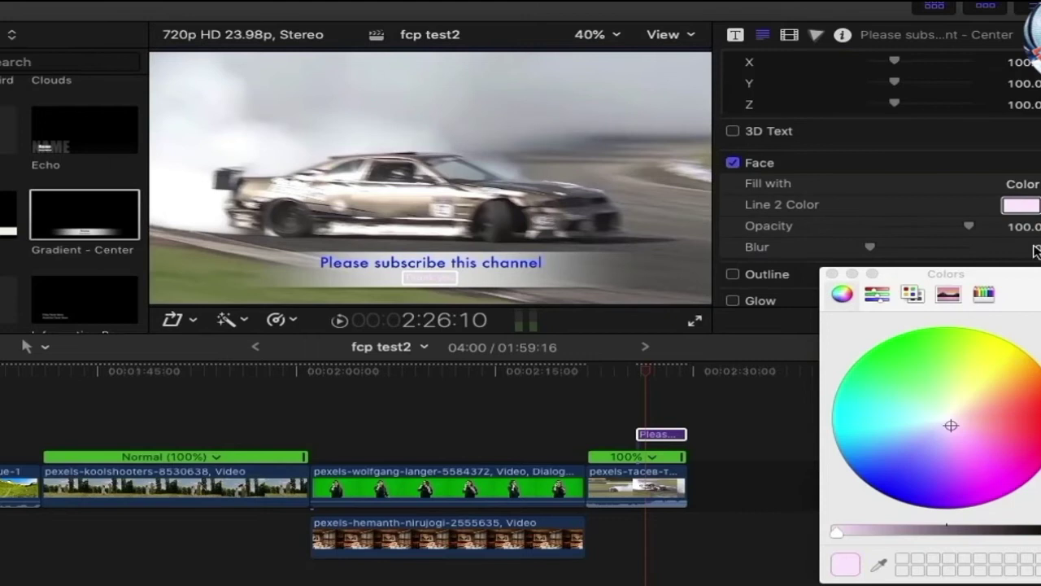
{"action": "left_click", "coordinate": [1020, 423]}
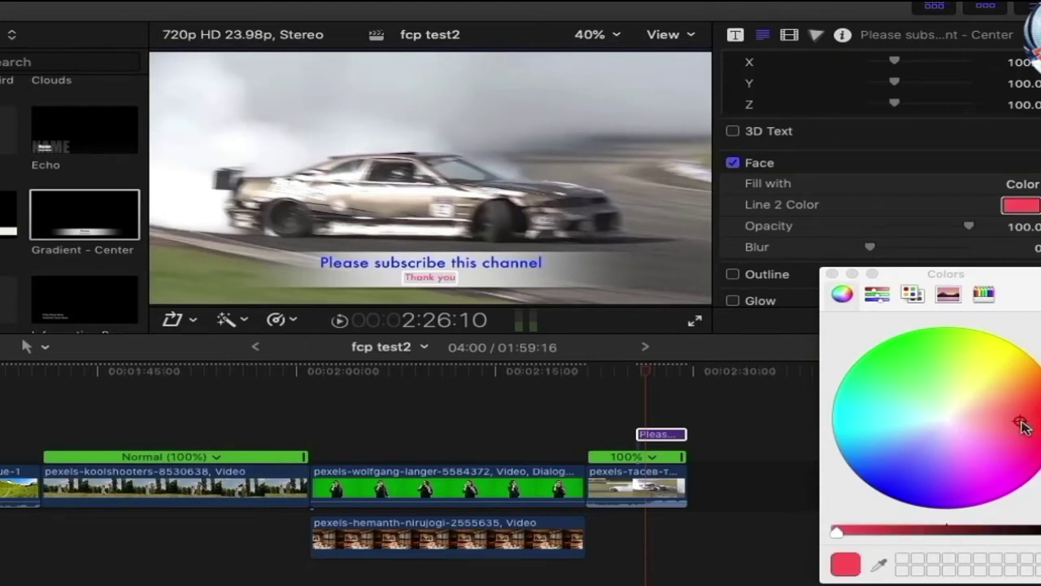
{"action": "left_click", "coordinate": [996, 353]}
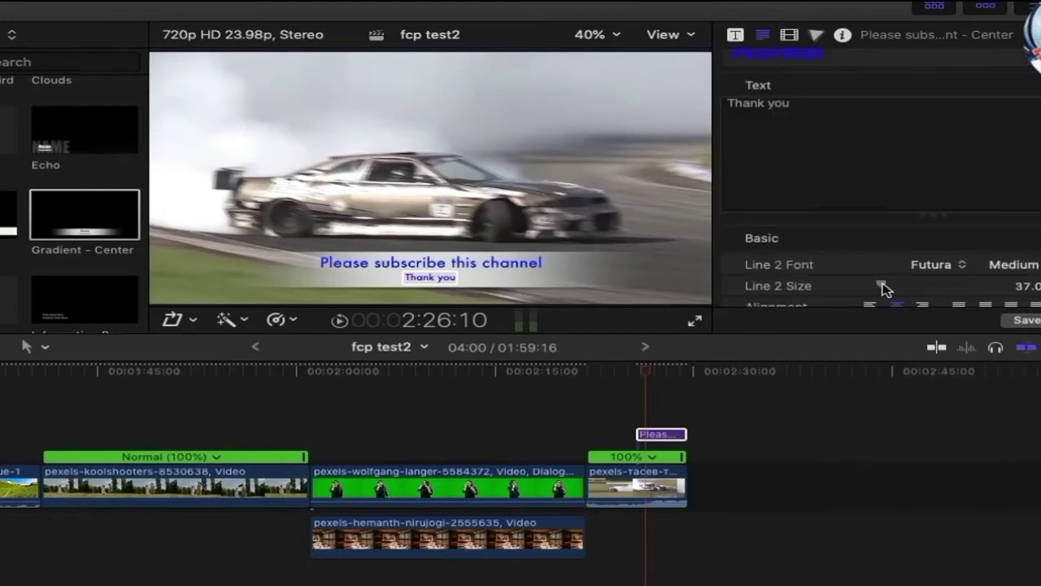
{"action": "mouse_move", "coordinate": [882, 288]}
{"action": "left_mouse_down"}
{"action": "mouse_move", "coordinate": [890, 288]}
{"action": "mouse_move", "coordinate": [873, 286]}
{"action": "left_mouse_up"}
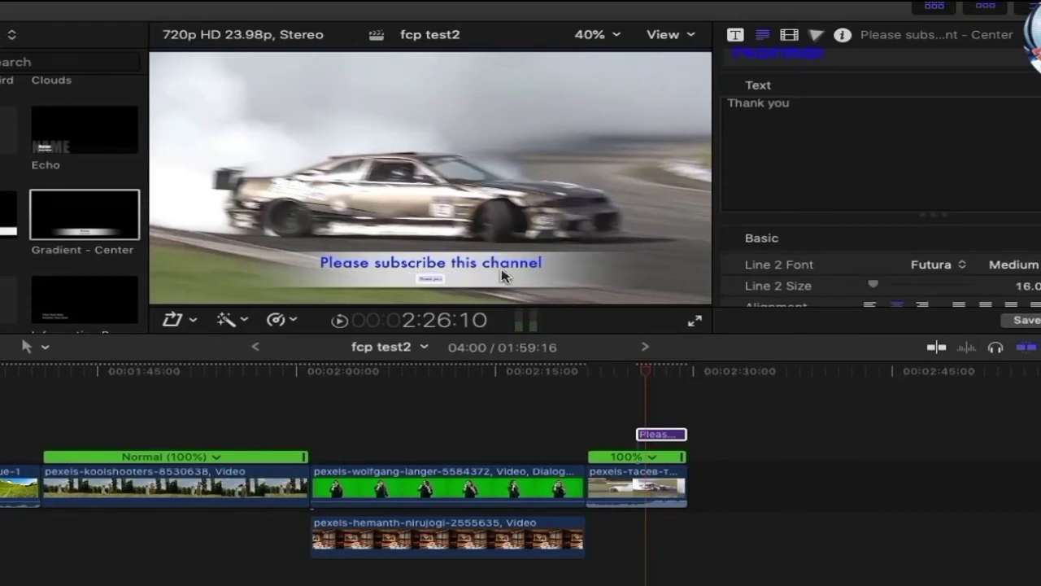
Enlarge the 'Please subscribe this channel' line to size 77
{"action": "left_click", "coordinate": [502, 273]}
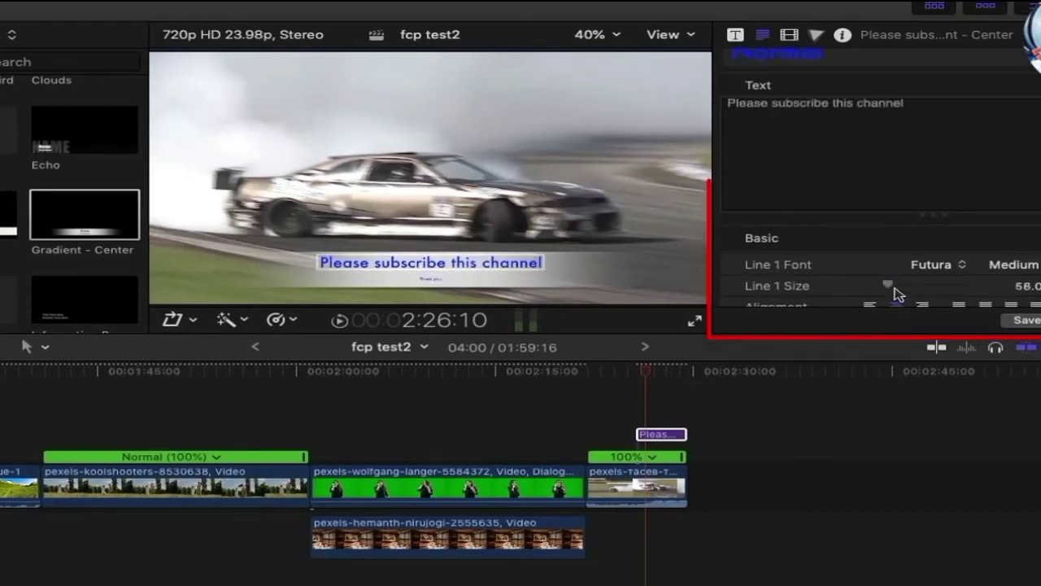
{"action": "scroll", "coordinate": [900, 289], "scroll_direction": "down", "scroll_amount": 2}
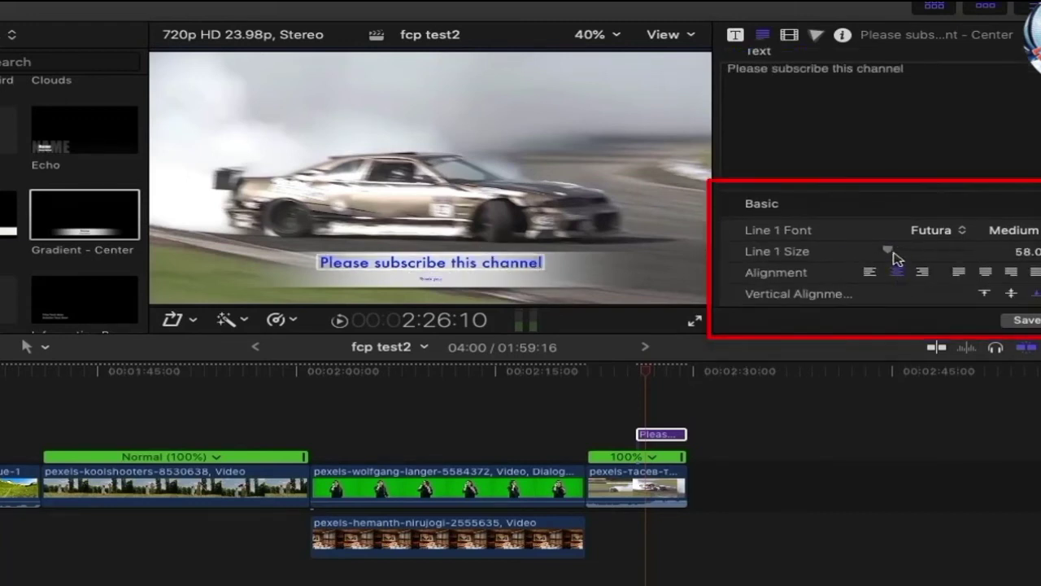
{"action": "mouse_move", "coordinate": [888, 252]}
{"action": "left_mouse_down"}
{"action": "mouse_move", "coordinate": [902, 251]}
{"action": "mouse_move", "coordinate": [873, 252]}
{"action": "mouse_move", "coordinate": [887, 258]}
{"action": "left_mouse_up"}
{"action": "left_click", "coordinate": [431, 286]}
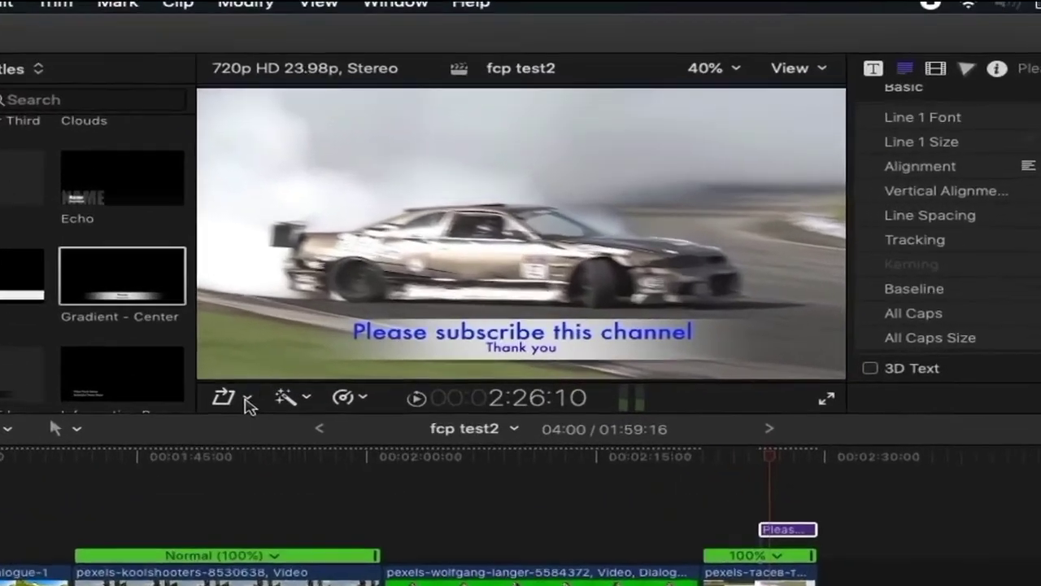
Reposition the lower-third title in the frame with the on-screen transform controls
{"action": "left_click", "coordinate": [193, 319]}
{"action": "left_click", "coordinate": [244, 452]}
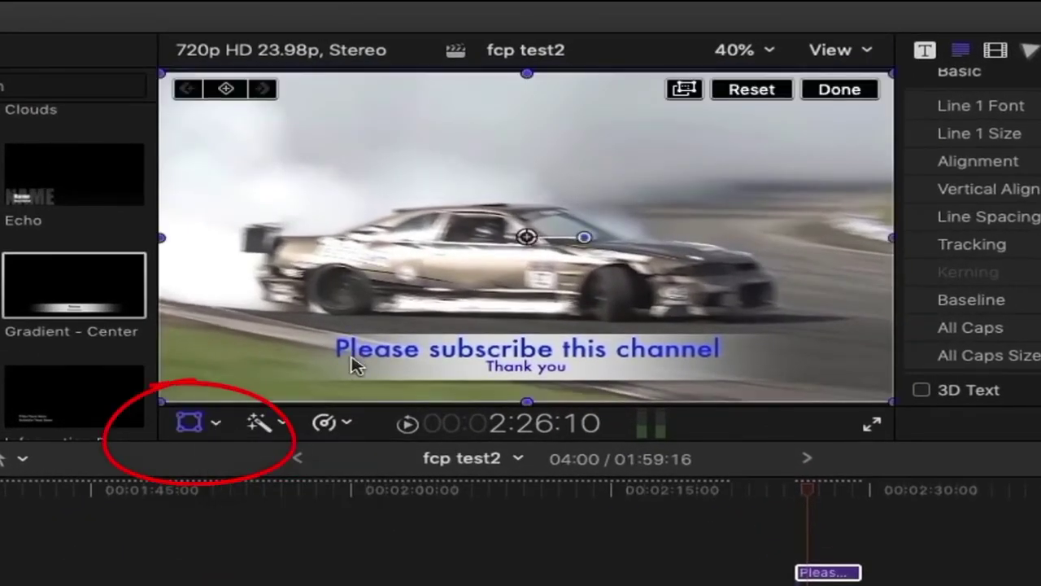
{"action": "mouse_move", "coordinate": [349, 360]}
{"action": "left_mouse_down"}
{"action": "mouse_move", "coordinate": [354, 136]}
{"action": "mouse_move", "coordinate": [344, 363]}
{"action": "left_mouse_up"}
{"action": "left_click", "coordinate": [511, 393]}
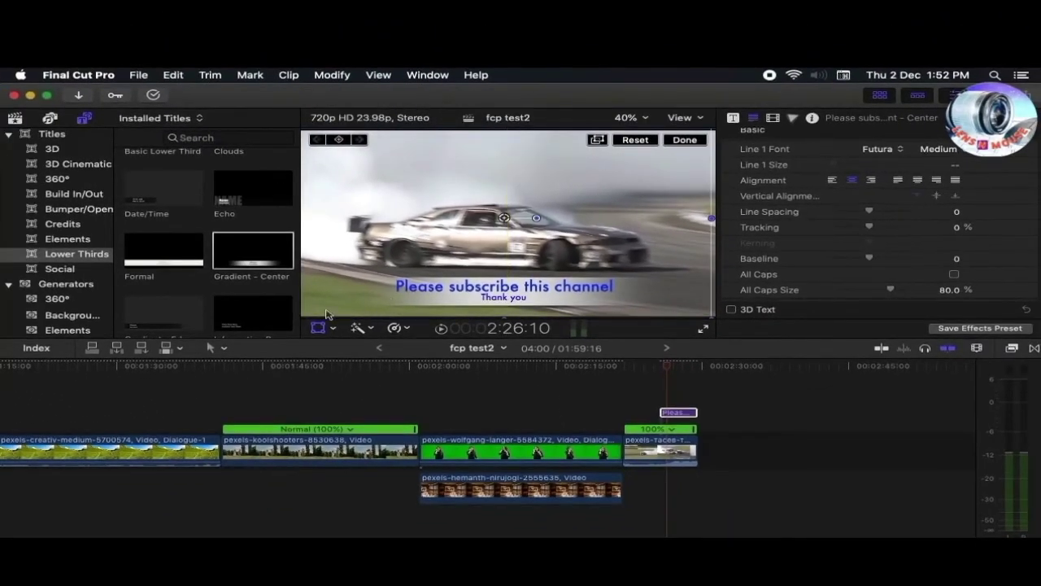
Add the Build In/Out Pixie Dust title to the end of the timeline and preview it
{"action": "left_click", "coordinate": [74, 193]}
{"action": "scroll", "coordinate": [244, 228], "scroll_direction": "down", "scroll_amount": 2}
{"action": "left_click", "coordinate": [274, 206]}
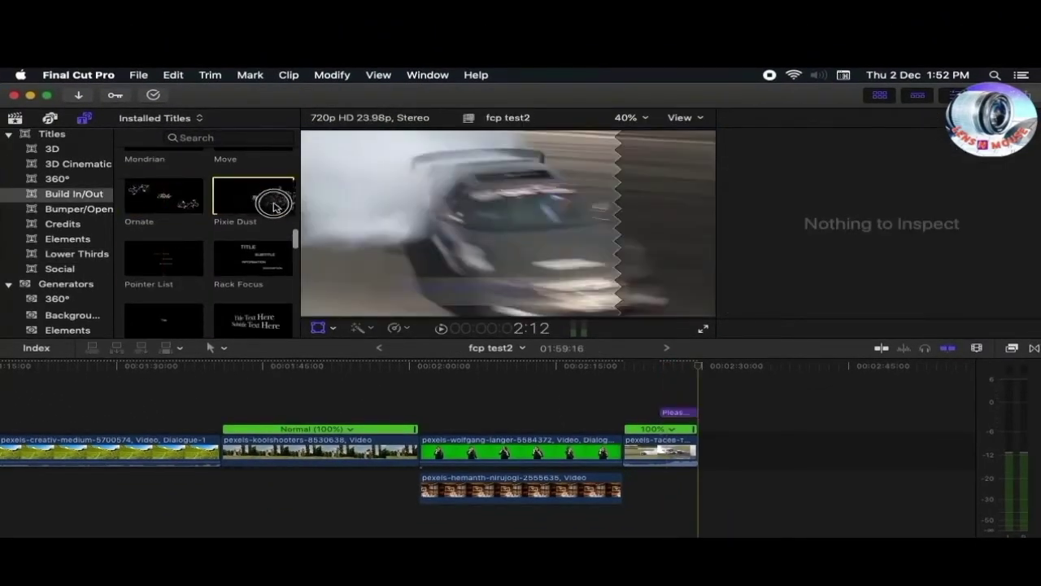
{"action": "left_click_drag", "start_coordinate": [274, 206], "coordinate": [709, 448]}
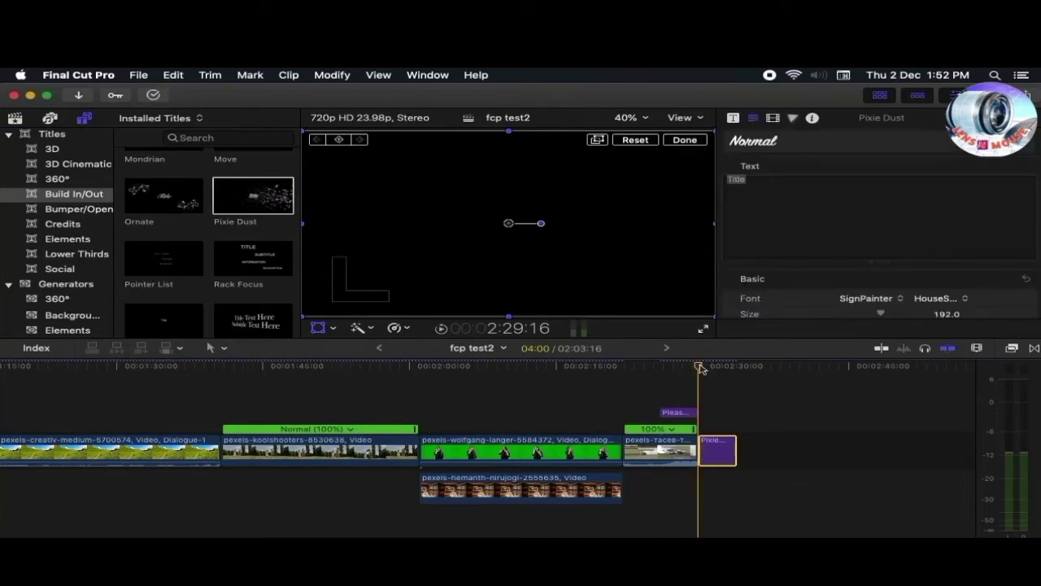
{"action": "key", "text": "space"}
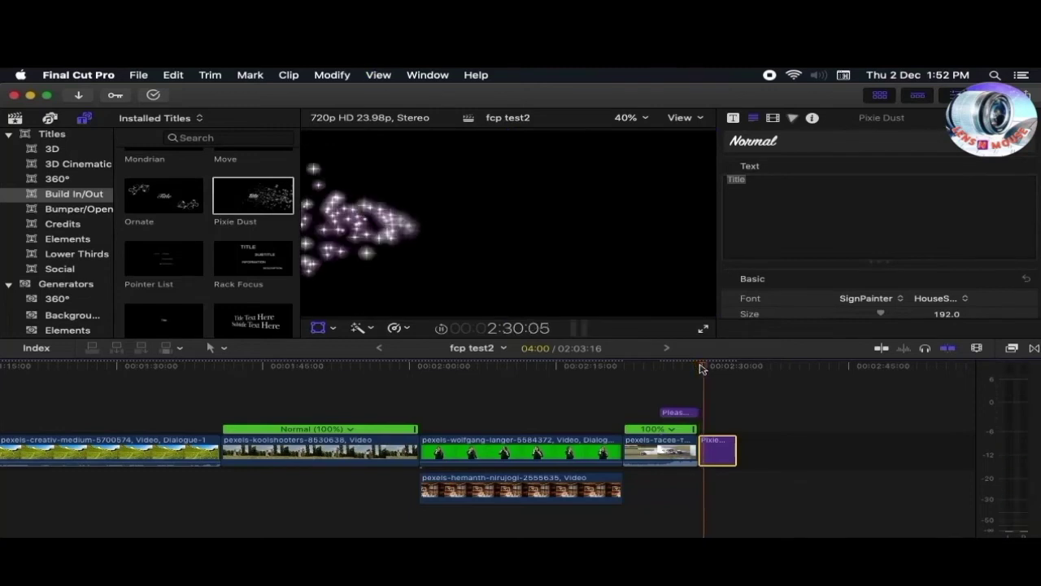
{"action": "key", "text": "space"}
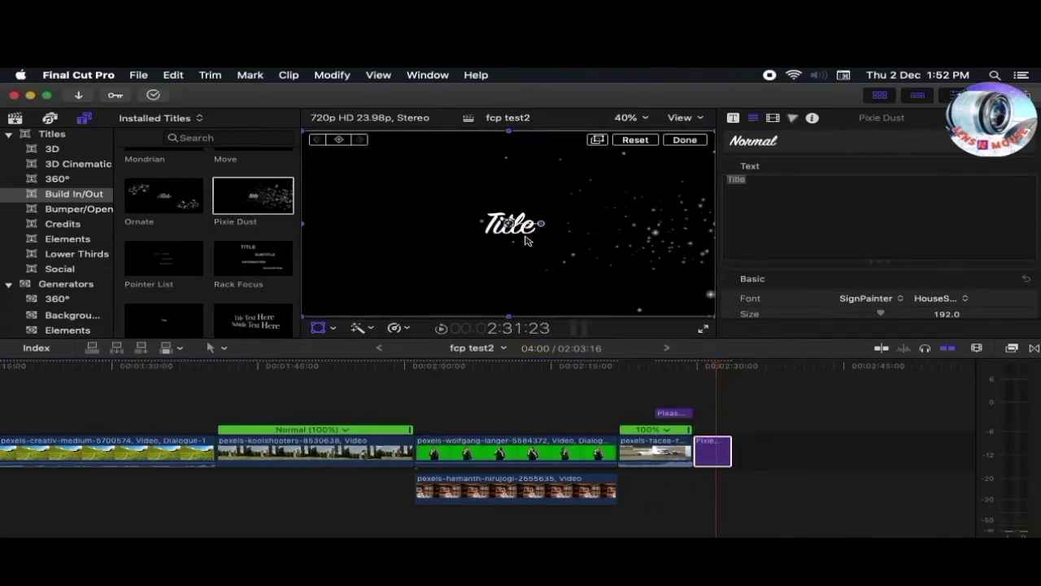
Change the Pixie Dust text to 'Thank you for watching this video' at size 138
{"action": "left_click", "coordinate": [318, 328]}
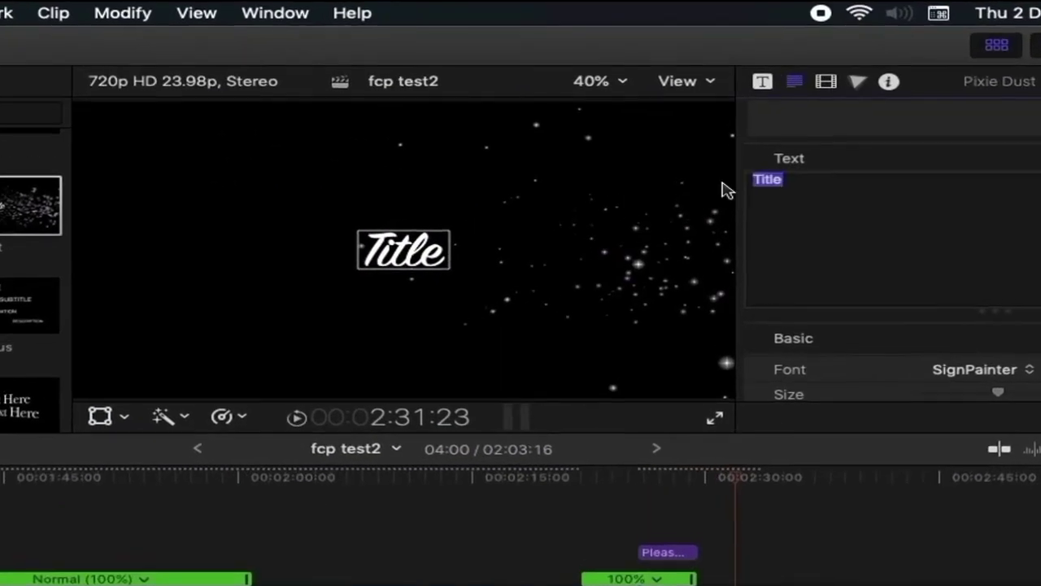
{"action": "type", "text": "Thank you for watching this "}
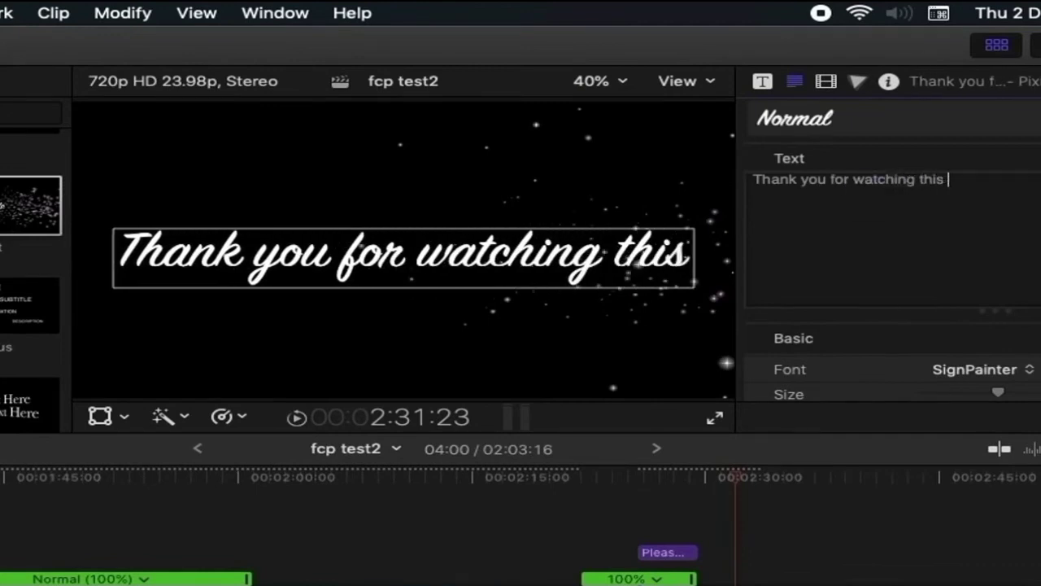
{"action": "type", "text": "video"}
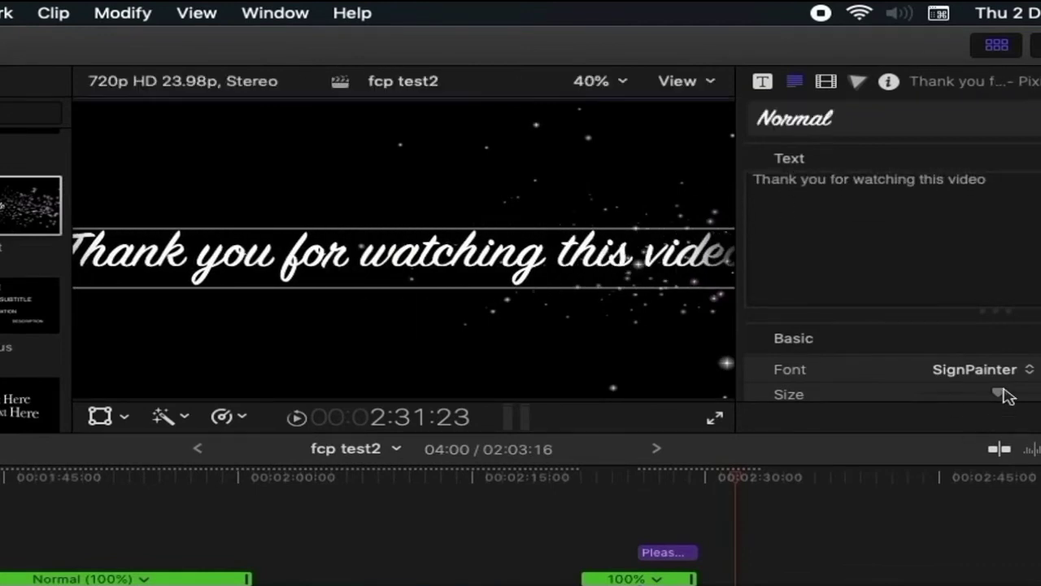
{"action": "scroll", "coordinate": [937, 395], "scroll_direction": "down", "scroll_amount": 5}
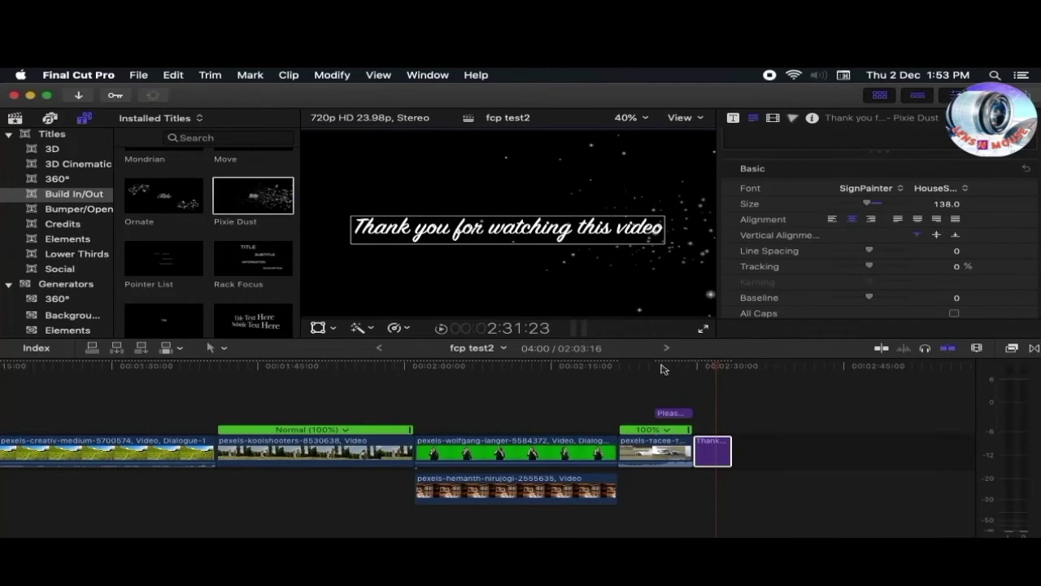
Move the playhead back to an earlier point and play the fcp test2 project from there
{"action": "left_click", "coordinate": [661, 368]}
{"action": "key", "text": "space"}
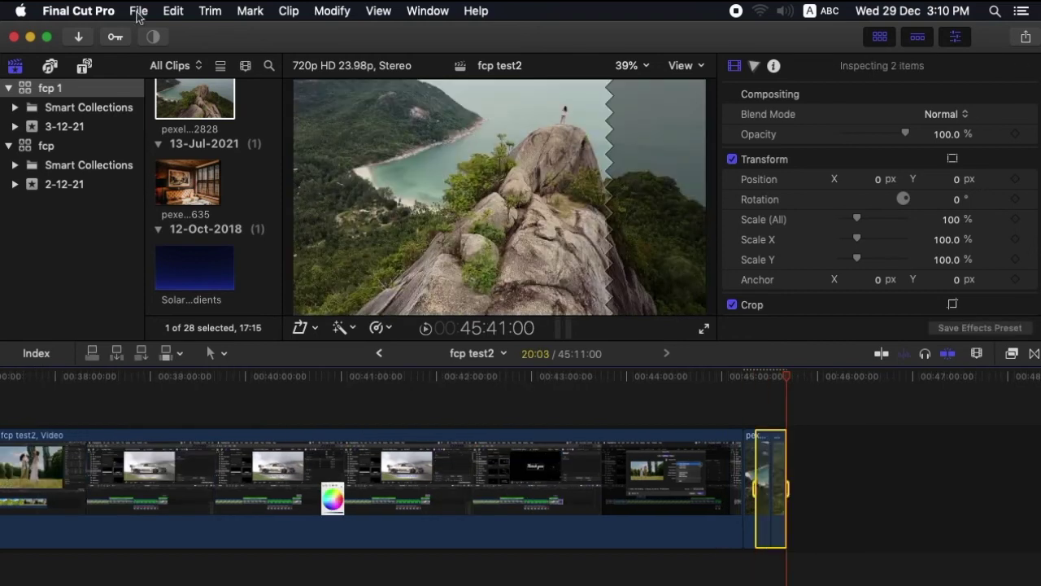
Start a File > Share > Master File export of fcp test2
{"action": "left_click", "coordinate": [137, 13]}
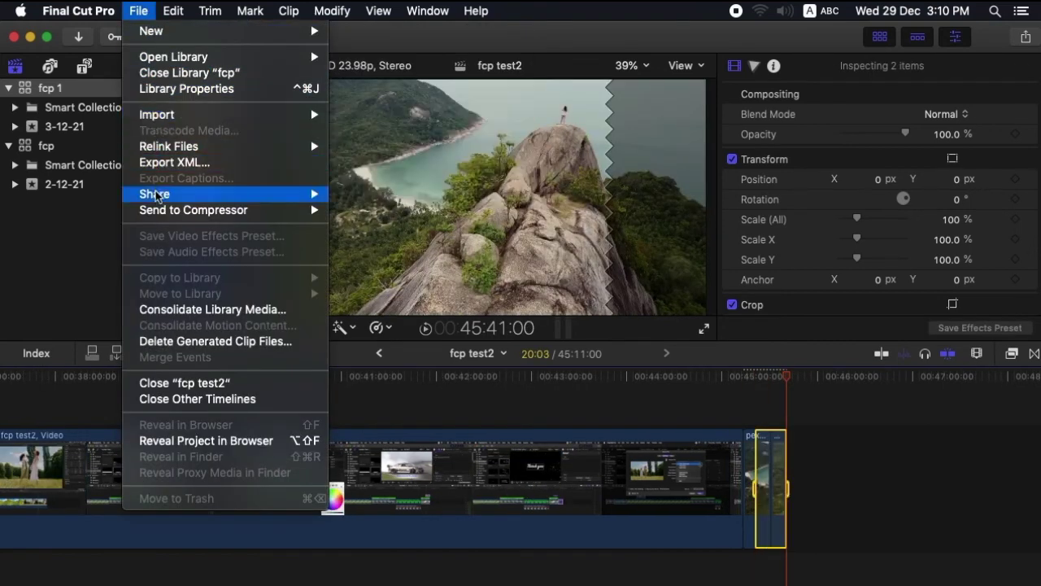
{"action": "mouse_move", "coordinate": [157, 197]}
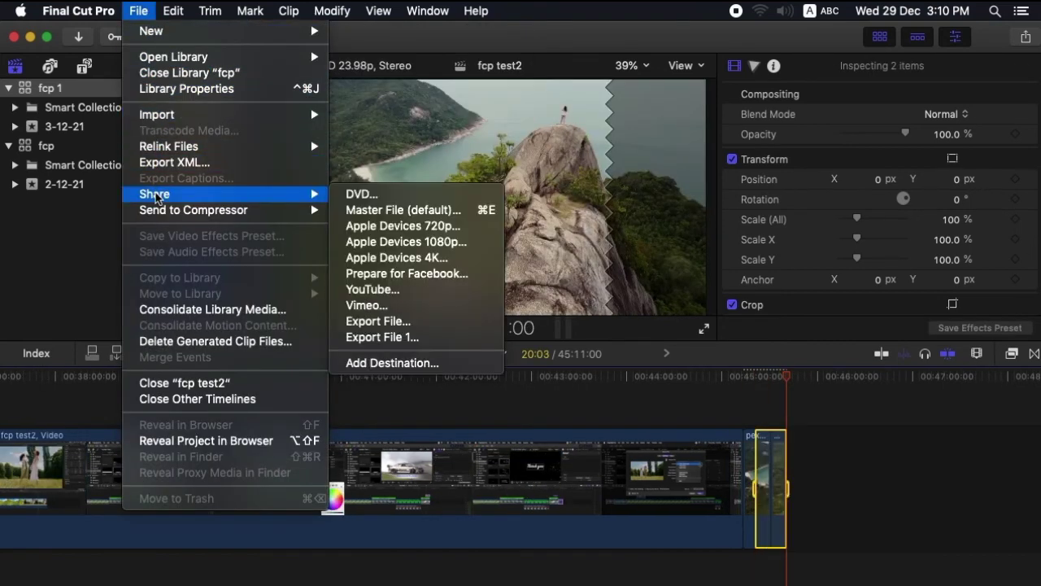
{"action": "left_click", "coordinate": [362, 209]}
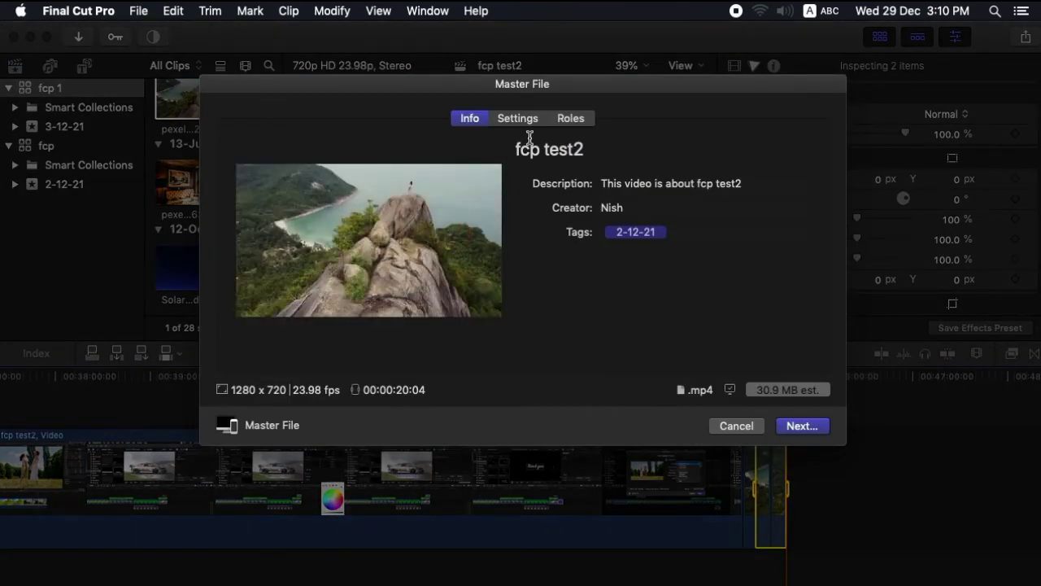
In the export Settings, try the Video and Audio format with the Source - Apple ProRes 422 codec
{"action": "left_click", "coordinate": [529, 122]}
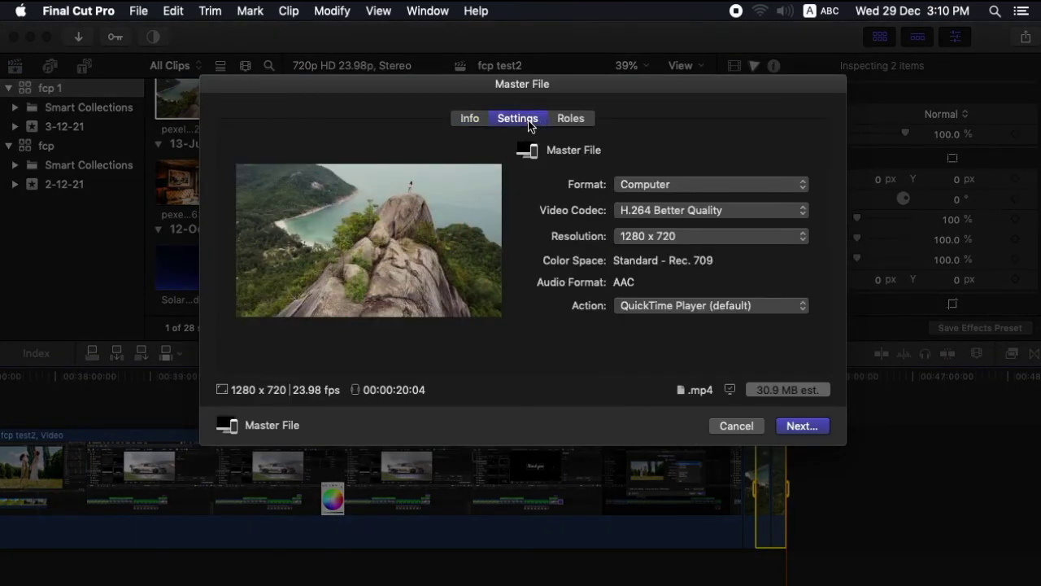
{"action": "left_click", "coordinate": [803, 187]}
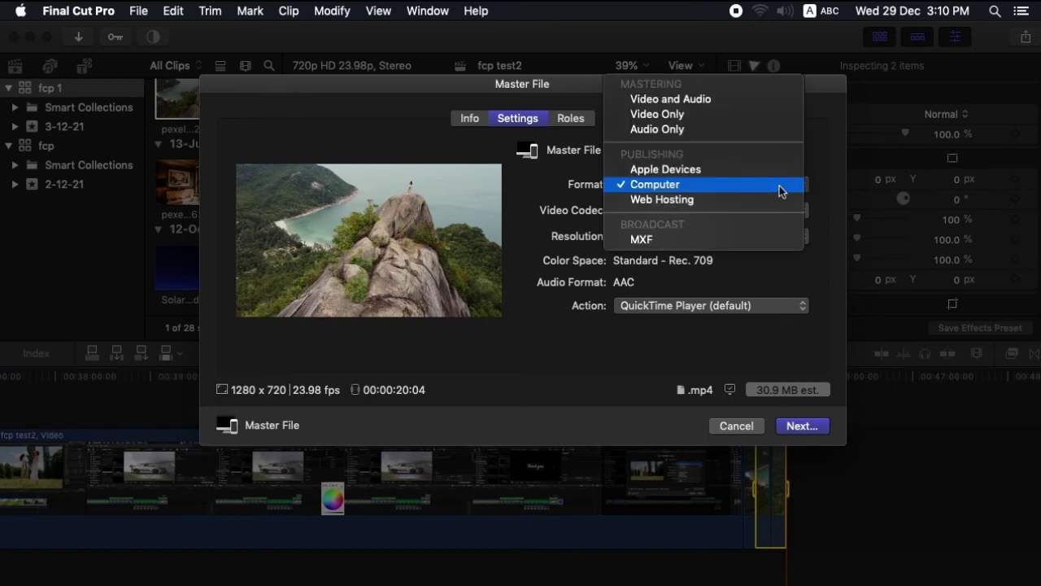
{"action": "left_click", "coordinate": [703, 101]}
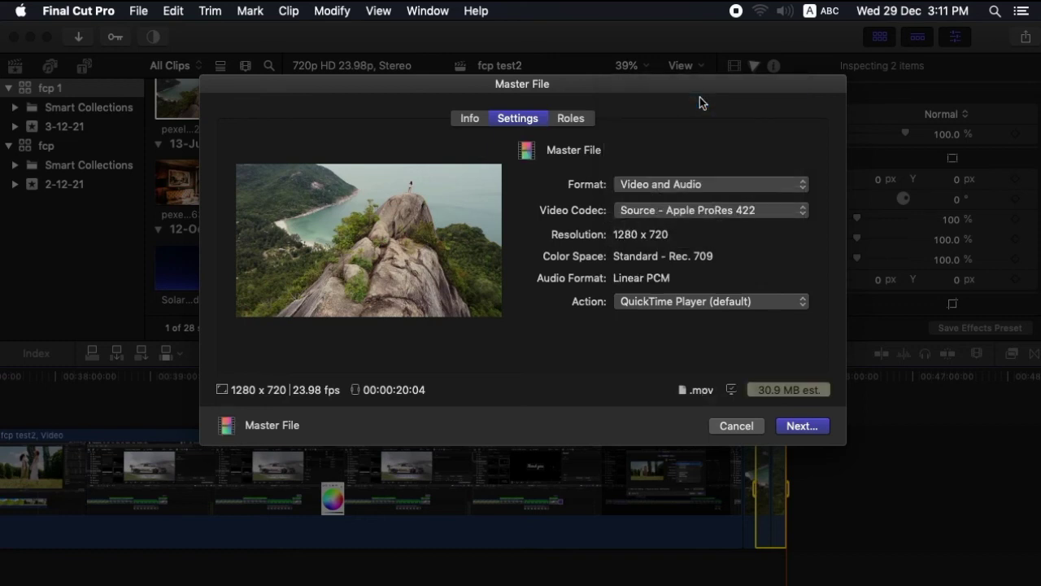
{"action": "left_click", "coordinate": [805, 215]}
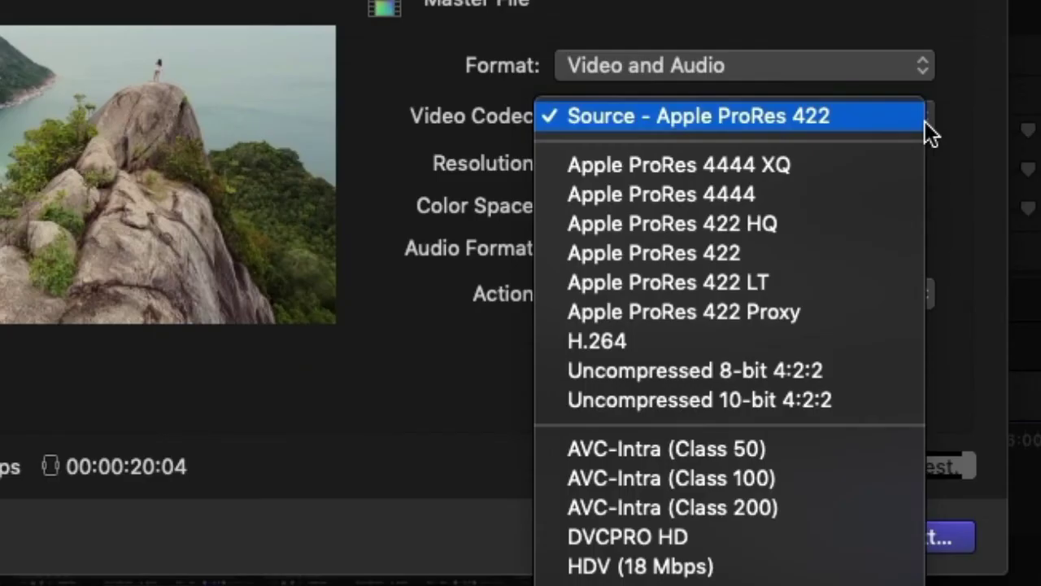
{"action": "left_click", "coordinate": [903, 122]}
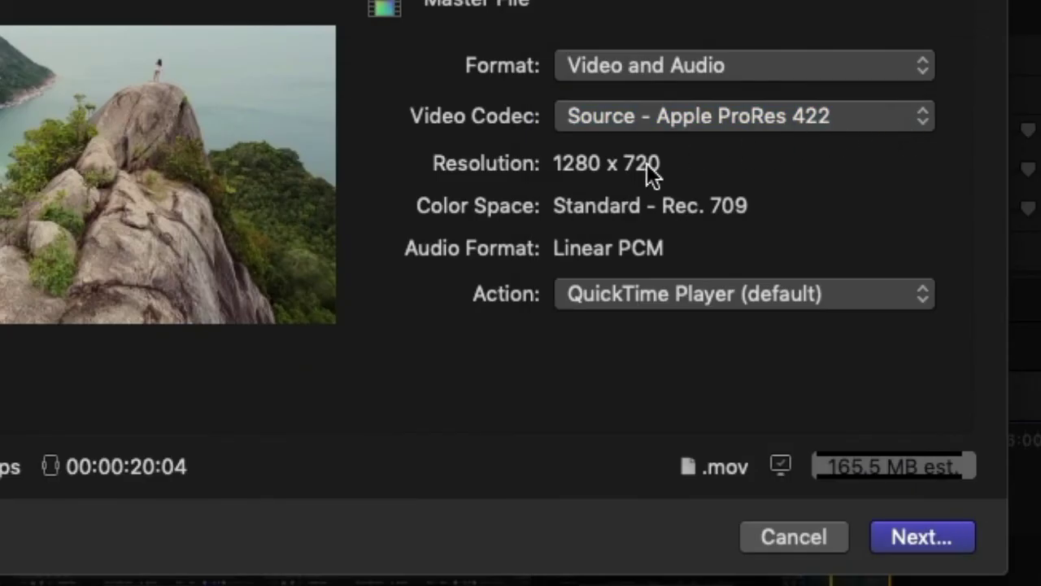
{"action": "left_click", "coordinate": [647, 163]}
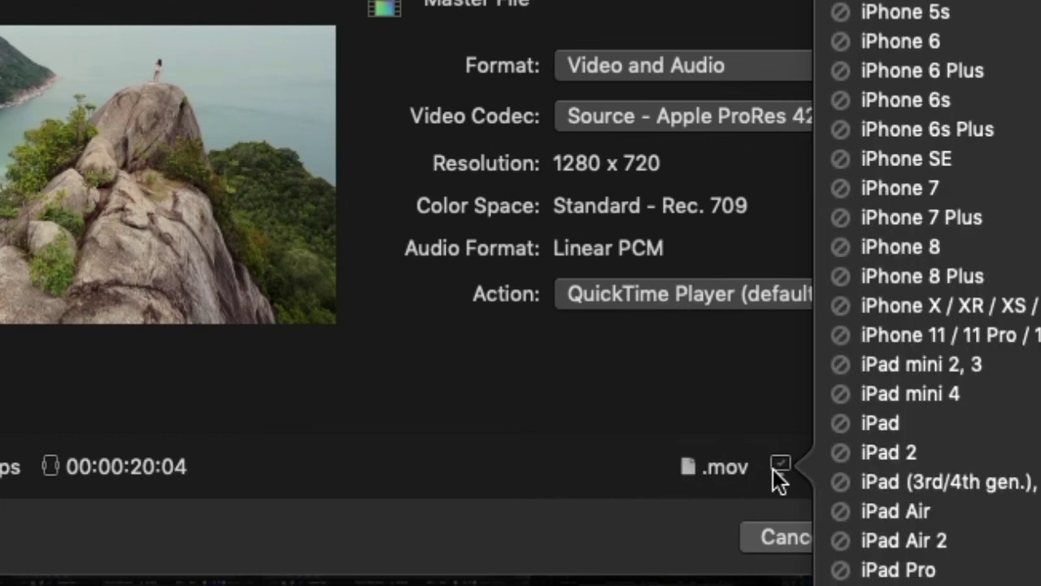
Switch the export format to Computer (H.264 Faster Encode, 1280 x 720 .mp4) and continue
{"action": "left_click", "coordinate": [821, 65]}
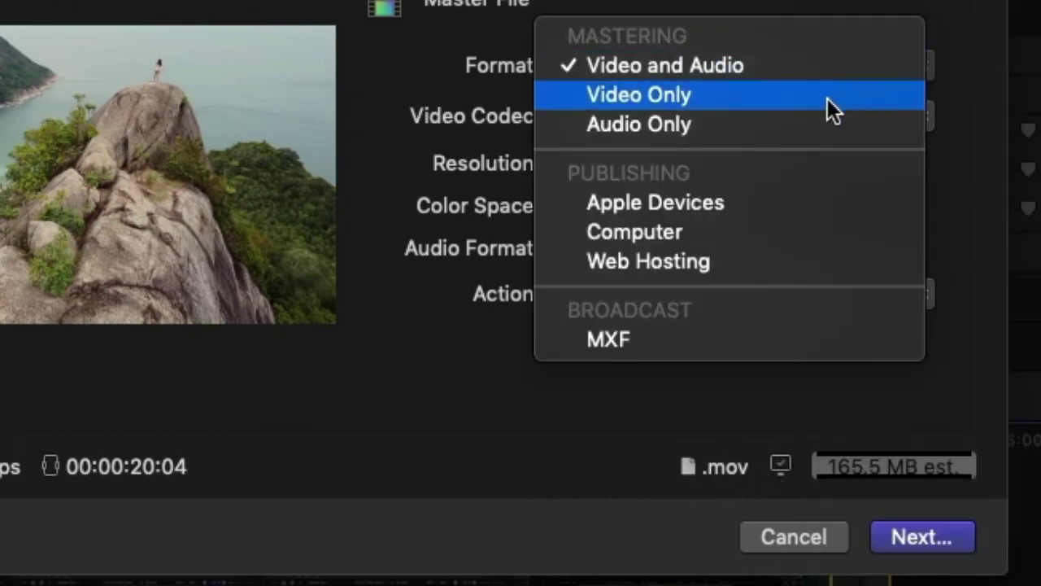
{"action": "left_click", "coordinate": [676, 230]}
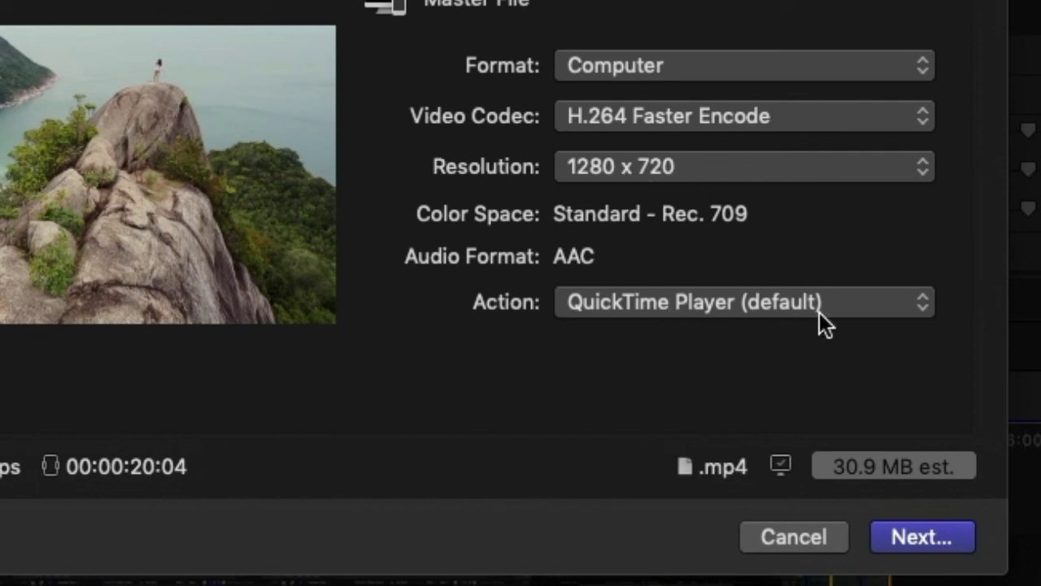
{"action": "left_click", "coordinate": [913, 539]}
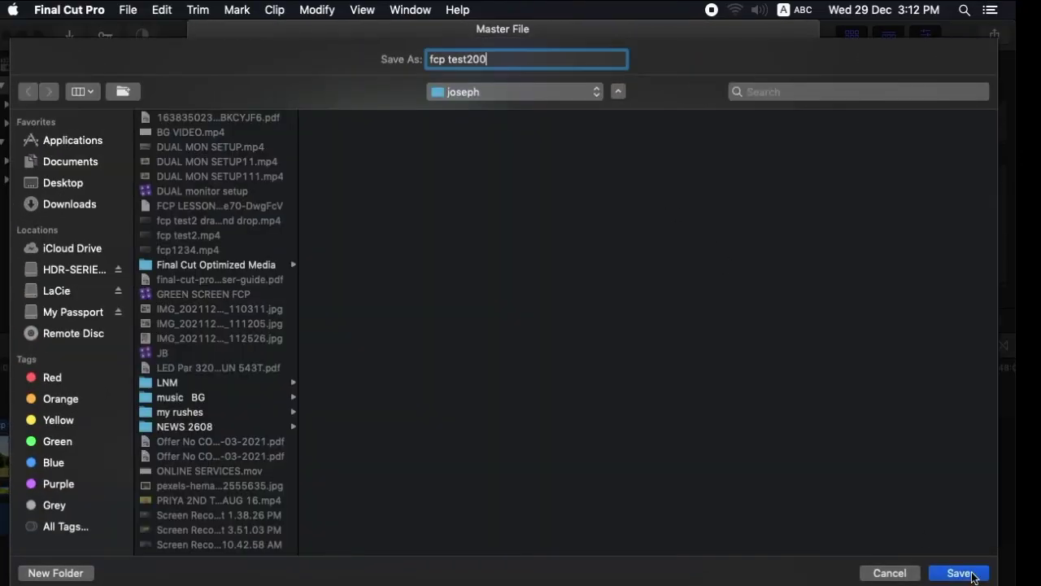
Save the export as fcp test200 and monitor its progress in Background Tasks
{"action": "left_click", "coordinate": [964, 575]}
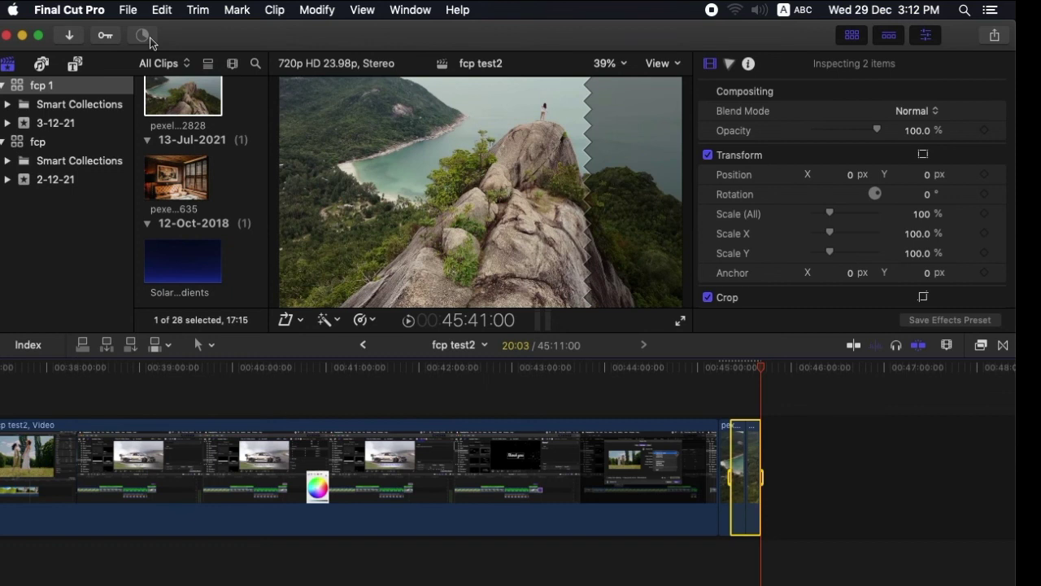
{"action": "left_click", "coordinate": [149, 37]}
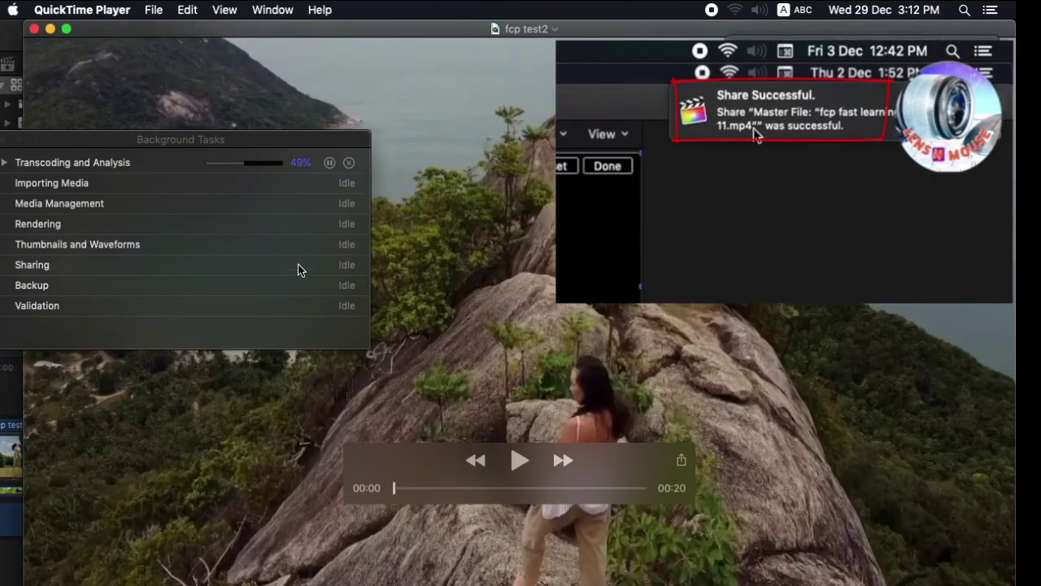
Play the exported fcp test200 movie in QuickTime Player
{"action": "left_click", "coordinate": [519, 459]}
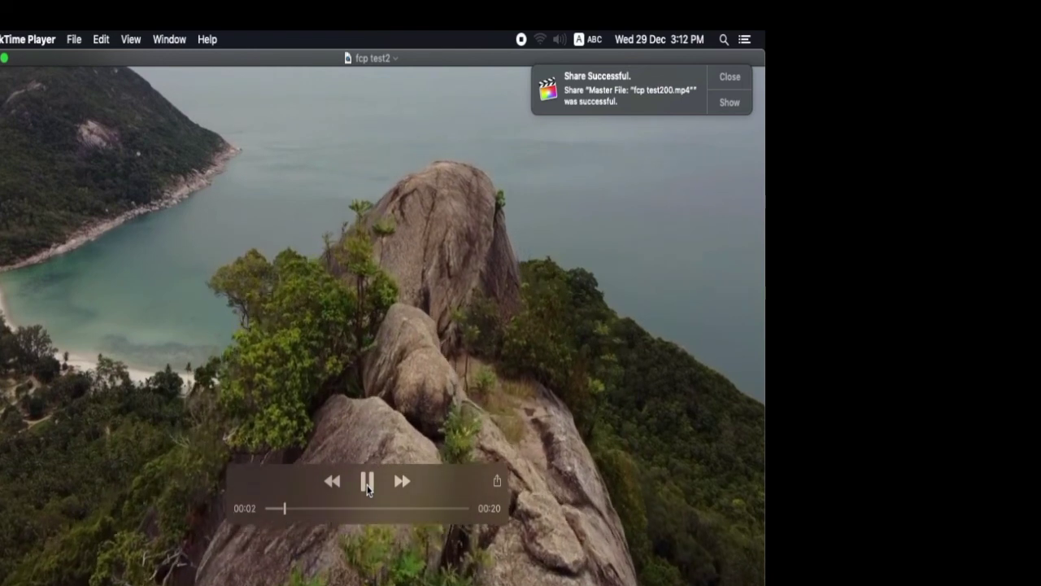